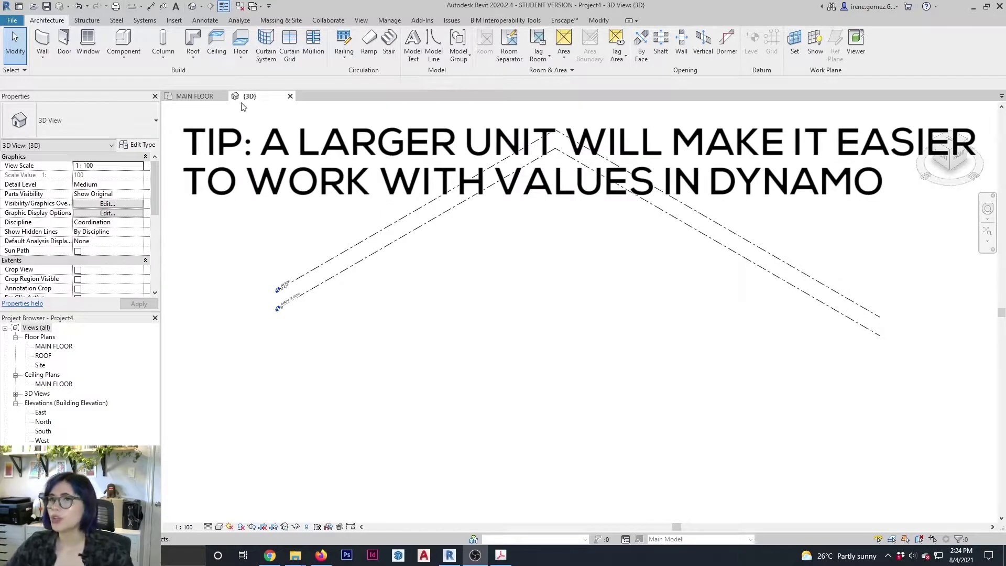
Switch from Revit to Dynamo and create a new graph
left_click(389, 20)
left_click(955, 47)
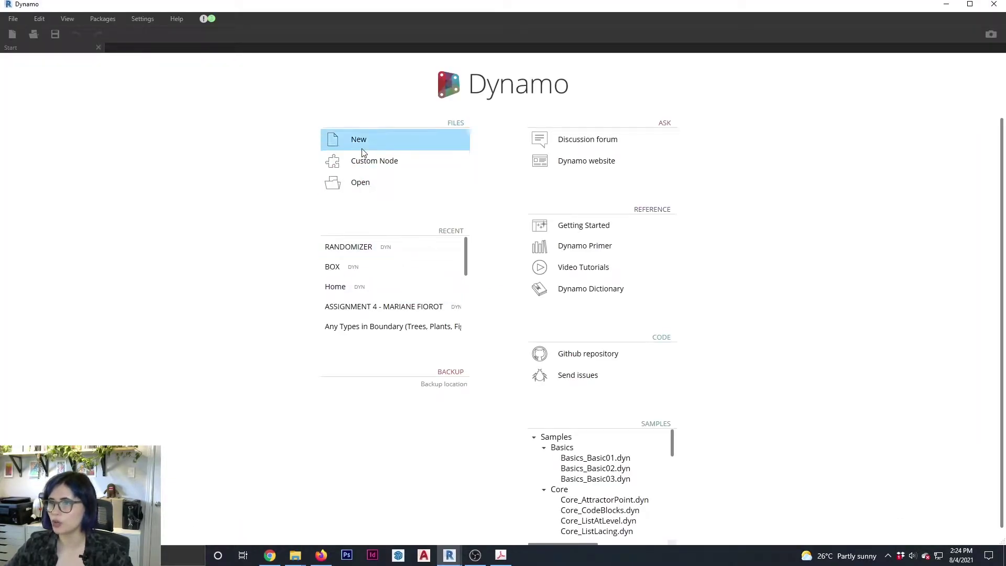
left_click(362, 144)
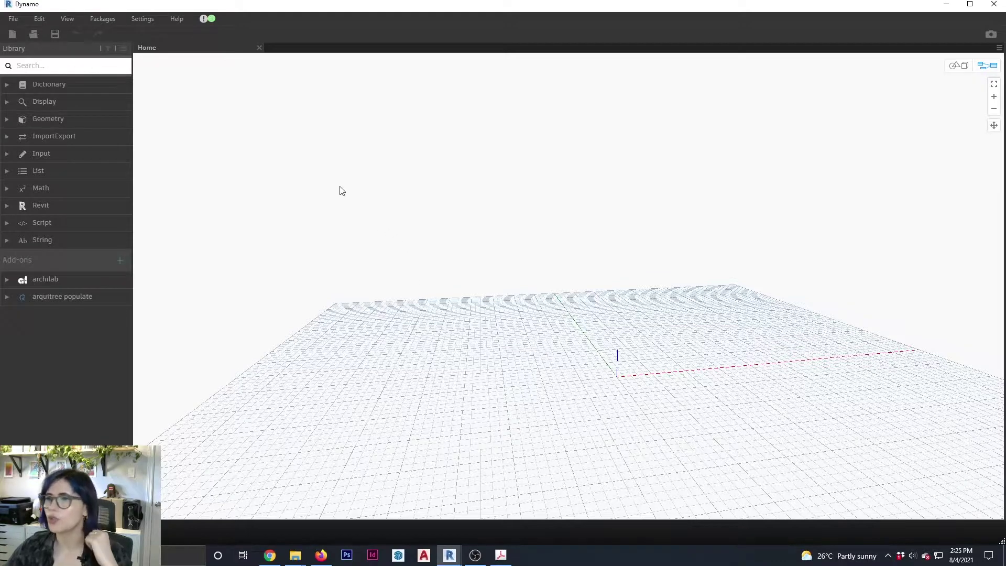
Find the Point.ByCoordinates node in the library and add it to the graph
left_click(80, 67)
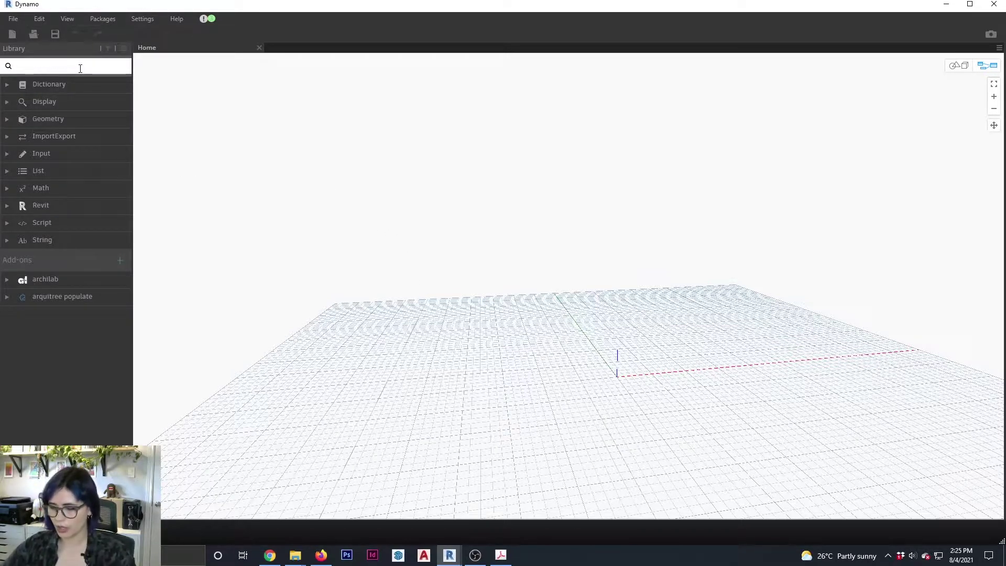
type("POINT")
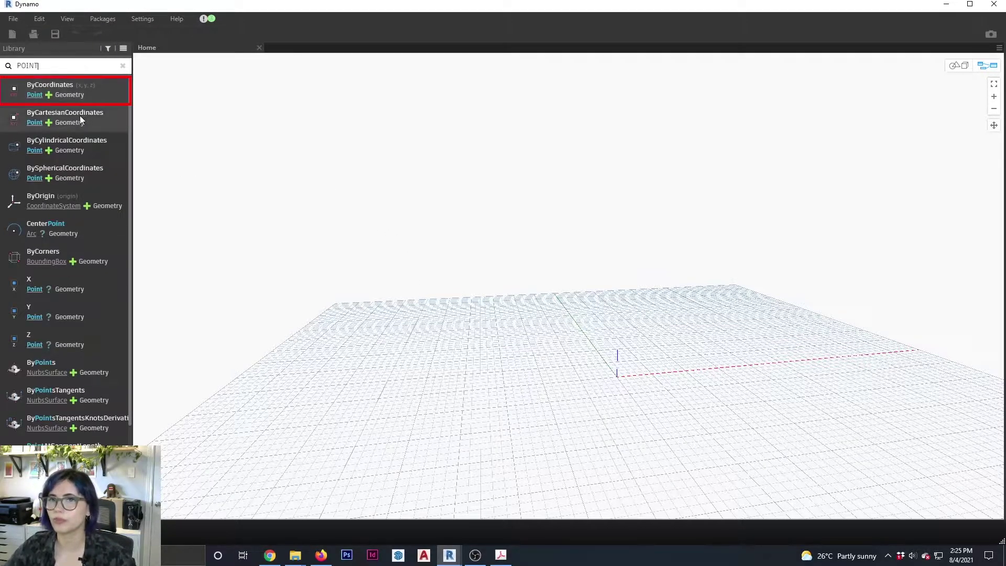
left_click(71, 91)
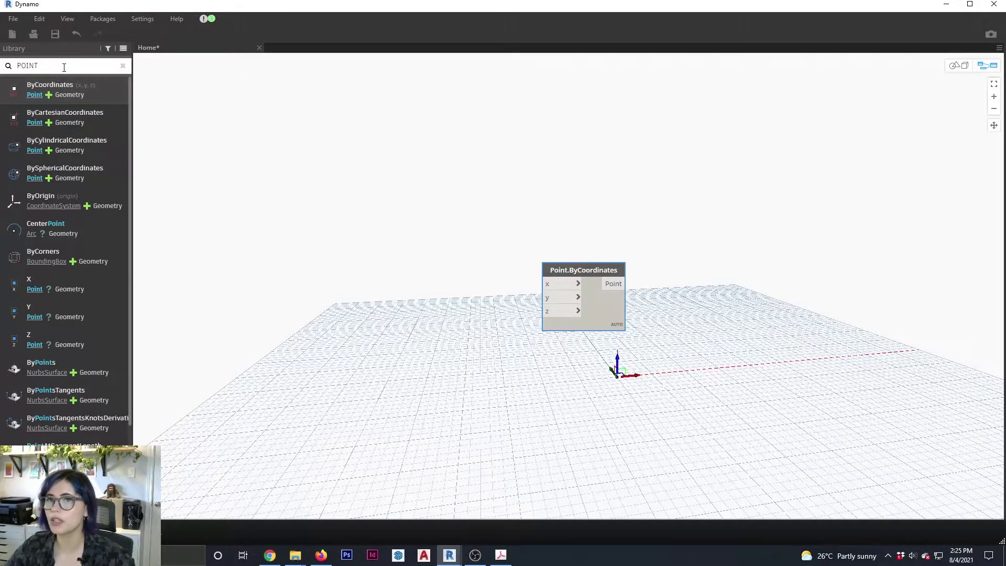
Add a Sequence node to the graph and place it just before the Point.ByCoordinates node
left_click_drag(64, 68, 1, 62)
type("S")
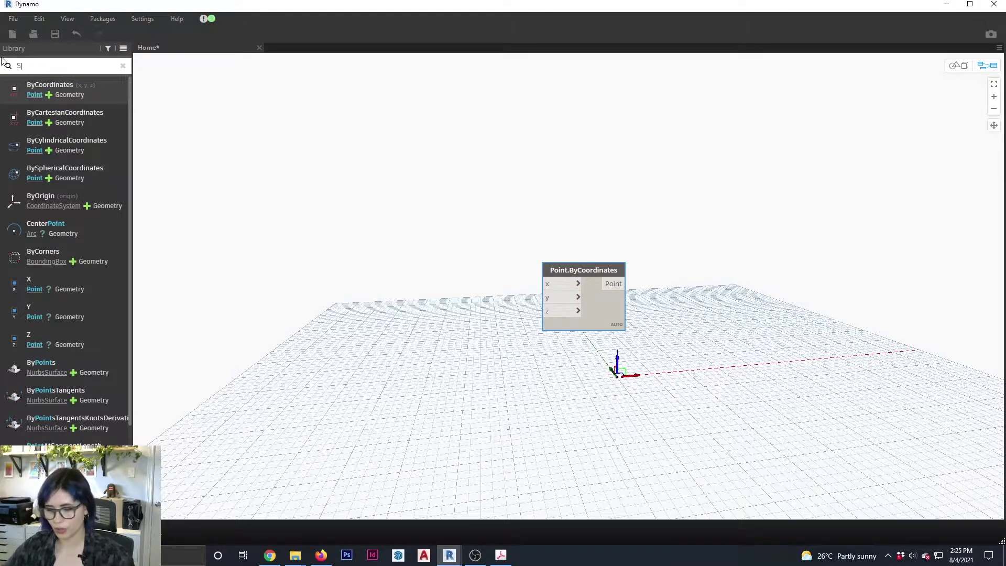
type("EQUENCE")
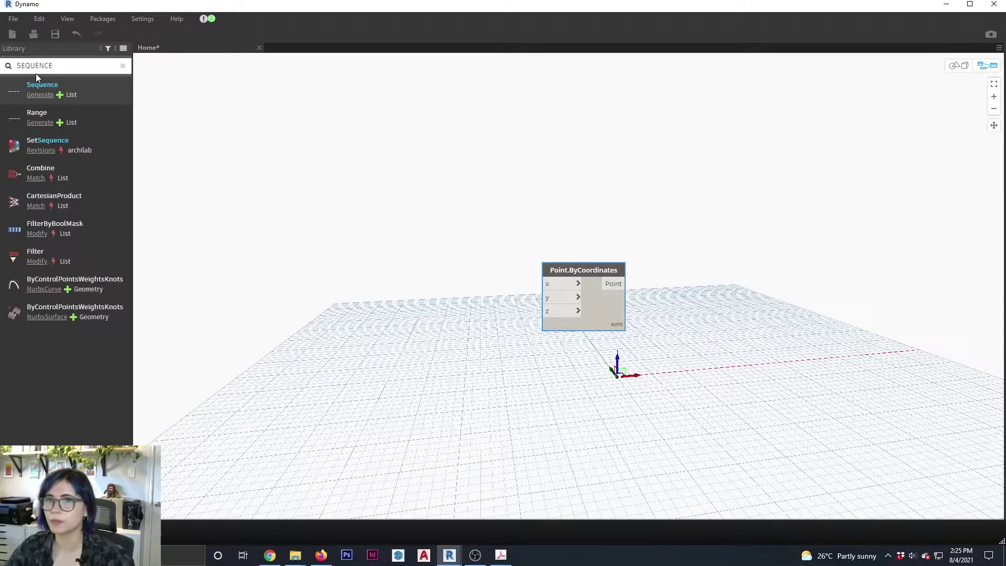
left_click(74, 91)
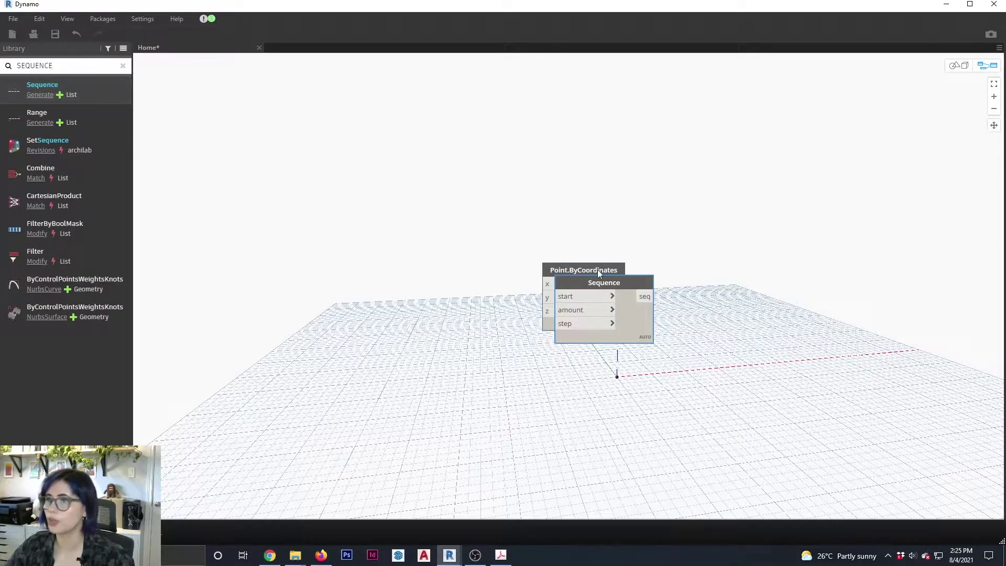
left_click_drag(577, 286, 442, 271)
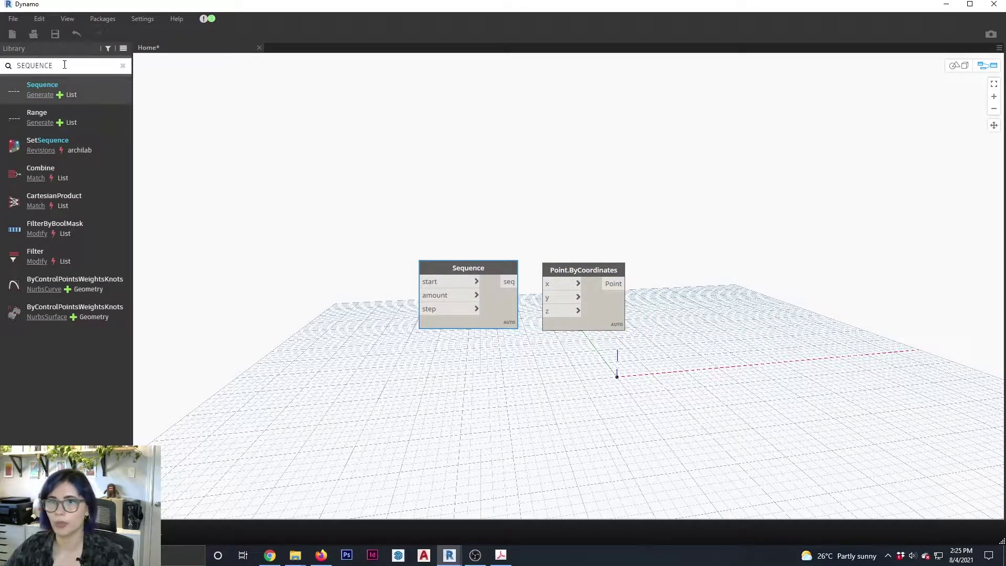
Add a Number node, duplicate it twice, and stack the three Number nodes in a column before the Sequence node
double_click(46, 67)
type("NUMBER")
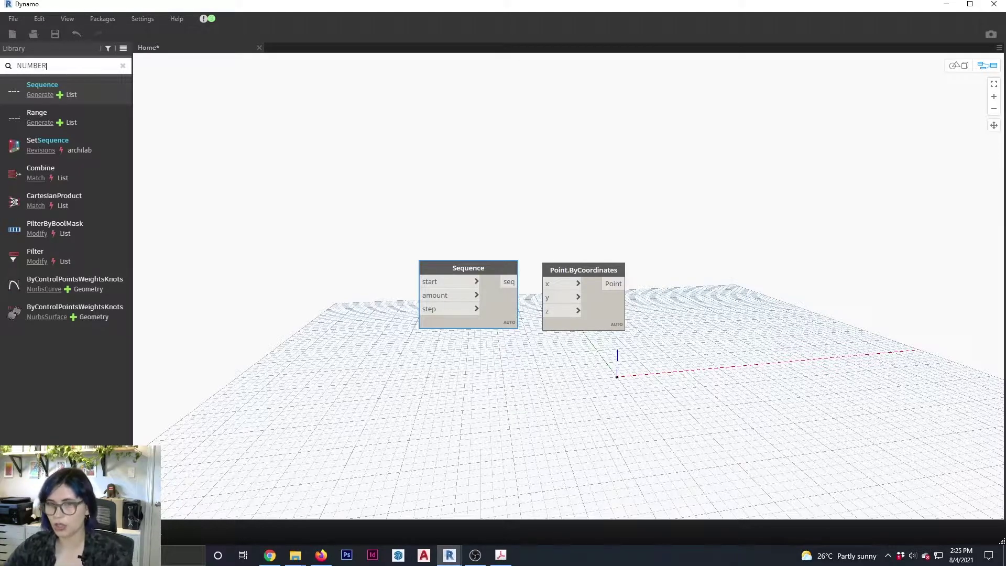
left_click(92, 94)
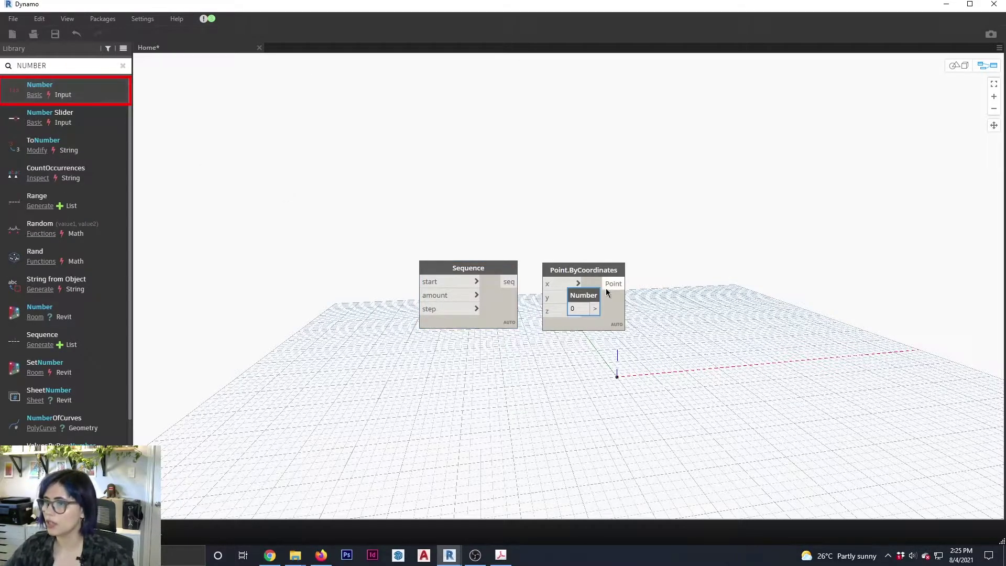
left_click_drag(581, 295, 357, 250)
key("ctrl+c")
key("ctrl+v")
key("ctrl+v")
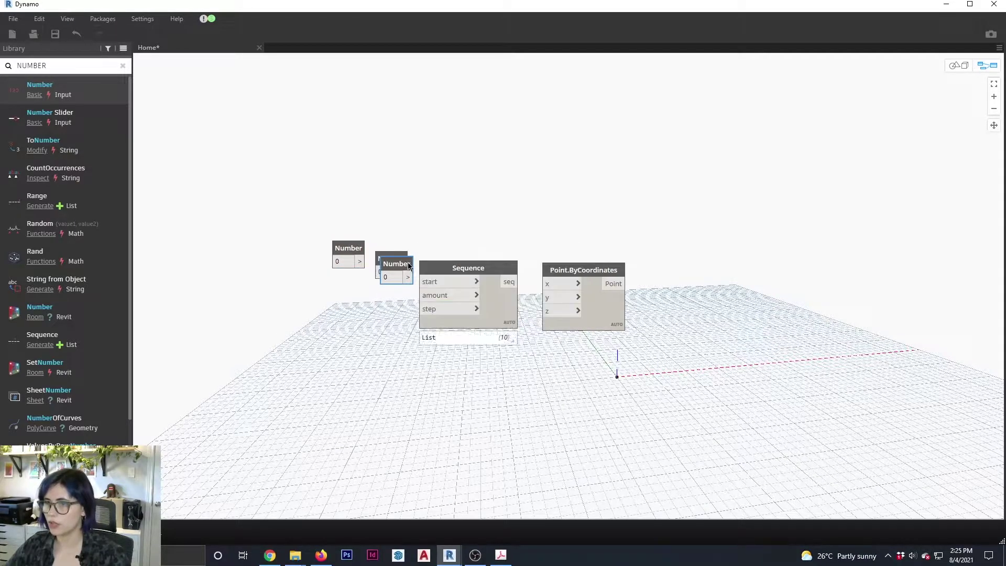
left_click_drag(407, 261, 359, 328)
left_click(391, 268)
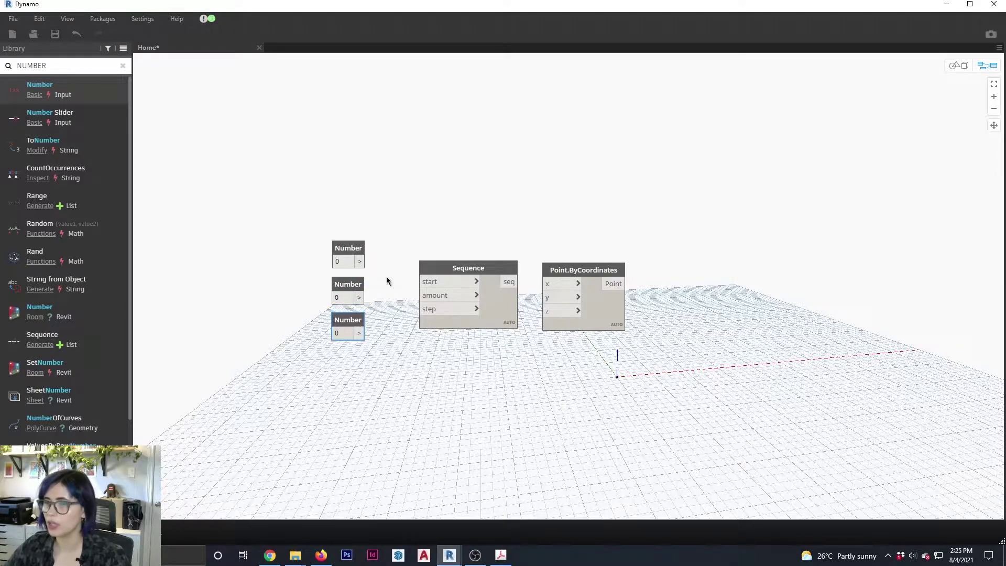
Connect the three Number nodes, in order, to the start, amount and step inputs of the Sequence node
left_click(361, 261)
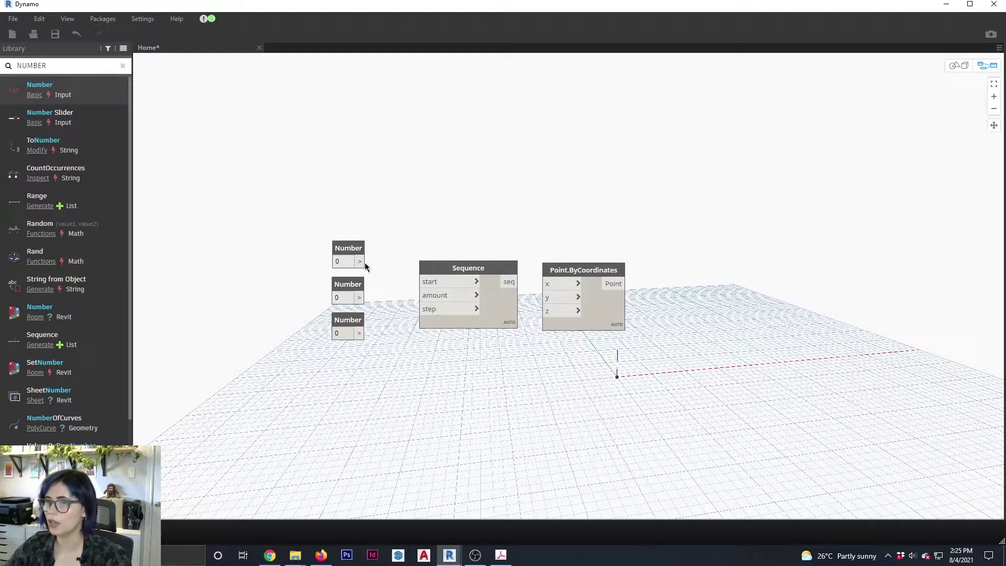
left_click(423, 282)
left_click(360, 297)
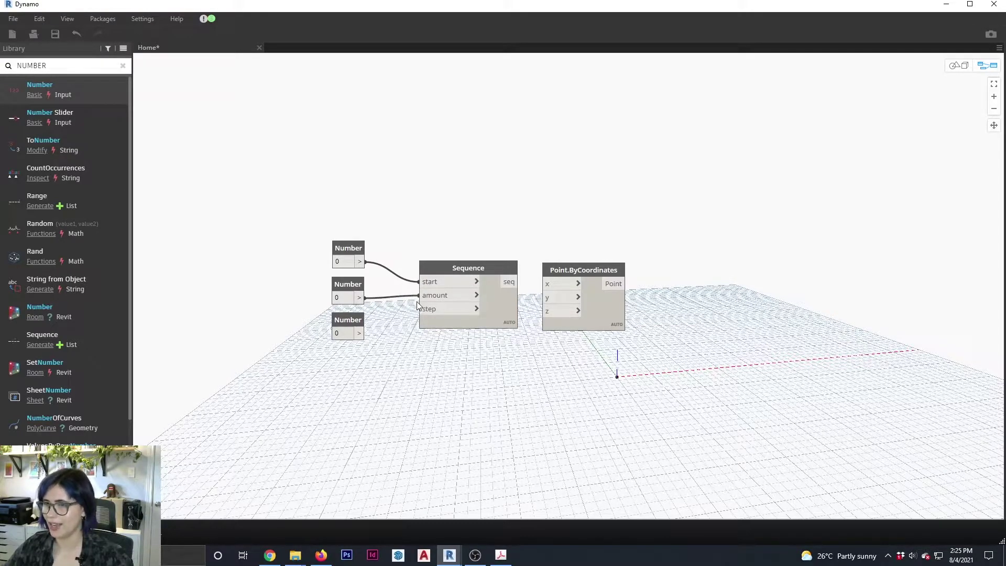
left_click(420, 296)
left_click(360, 333)
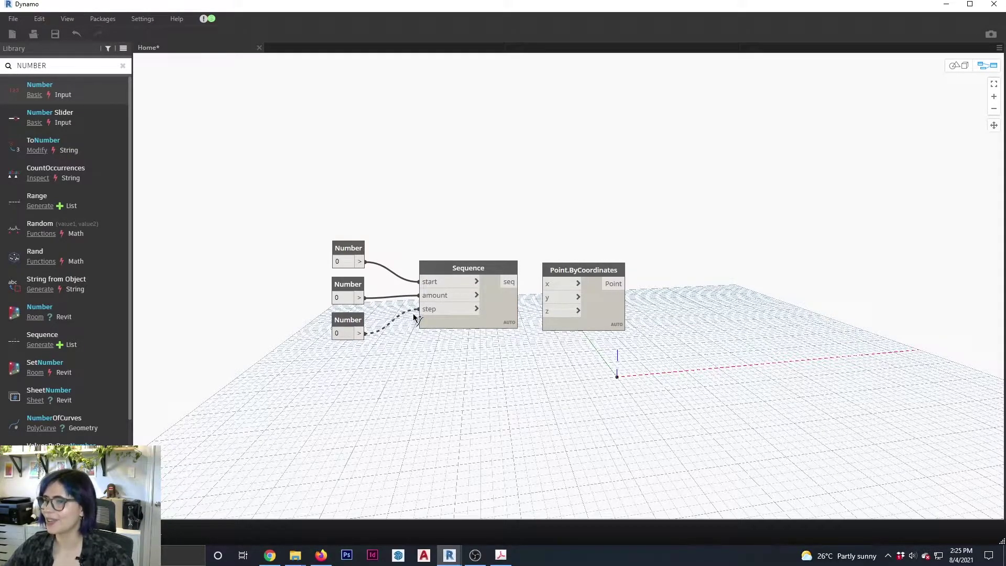
left_click(421, 309)
Connect the Sequence output to the x input of Point.ByCoordinates and move the point node slightly lower
left_click(518, 282)
left_click(546, 283)
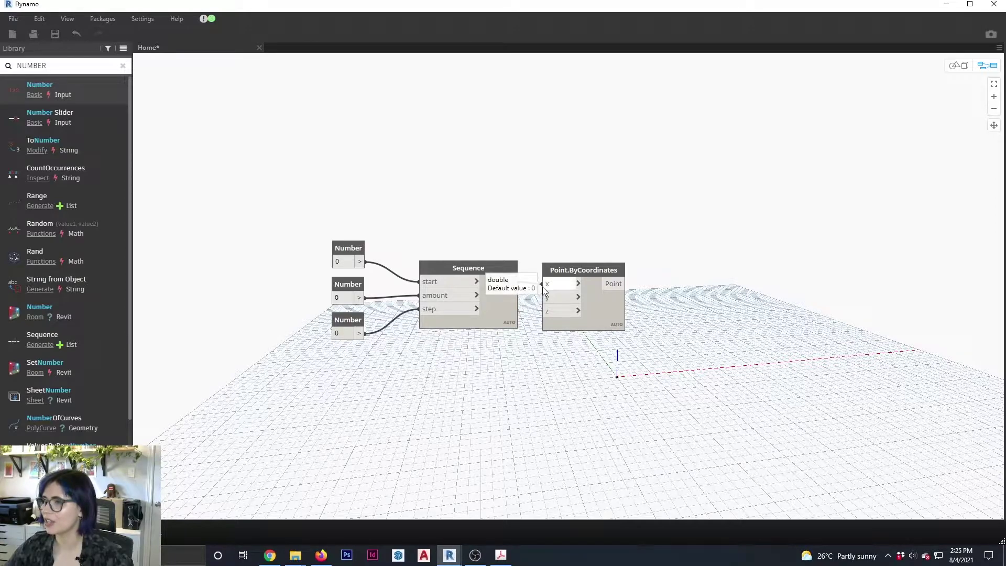
left_click_drag(595, 270, 629, 327)
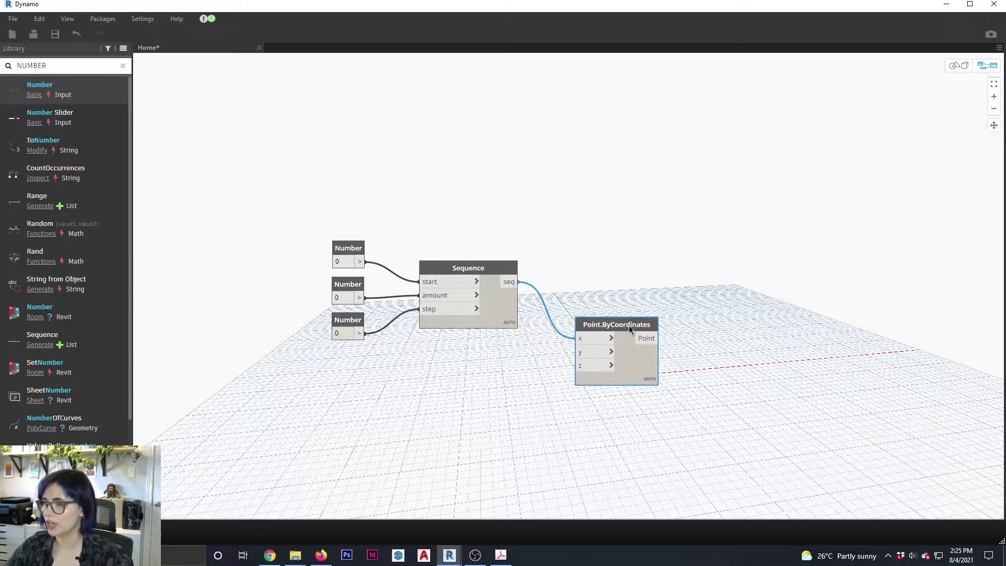
Set the Number feeding the Sequence amount to 6 and the one feeding its step to 5
key("ctrl+b")
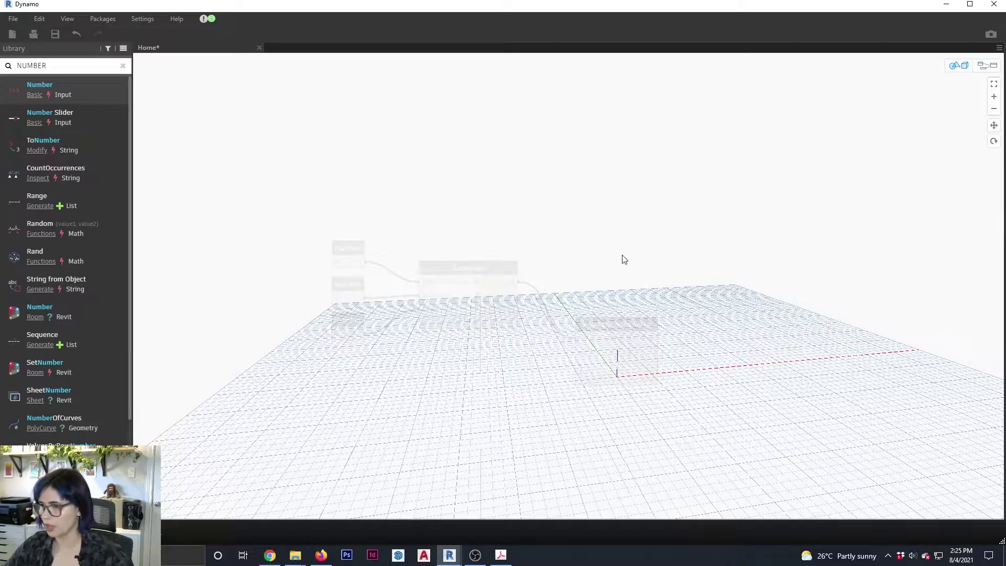
right_click_drag(622, 258, 787, 277)
key("ctrl+b")
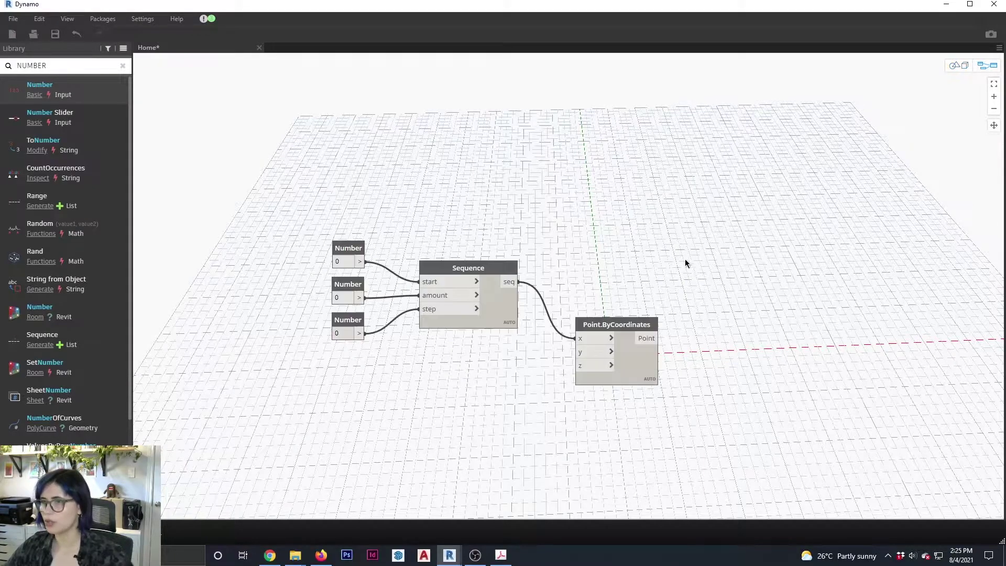
middle_click_drag(589, 243, 482, 91)
middle_click_drag(514, 138, 517, 163)
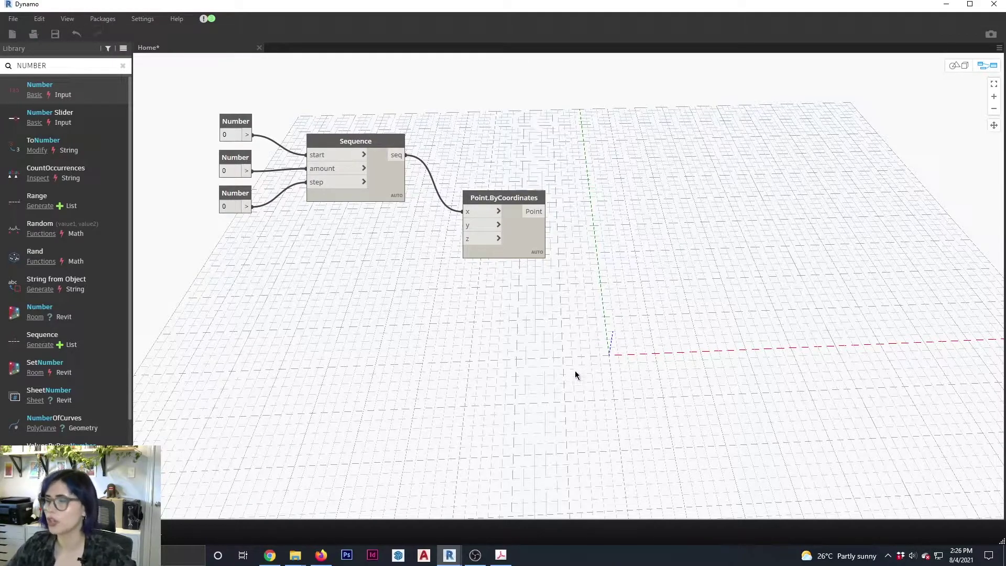
double_click(224, 171)
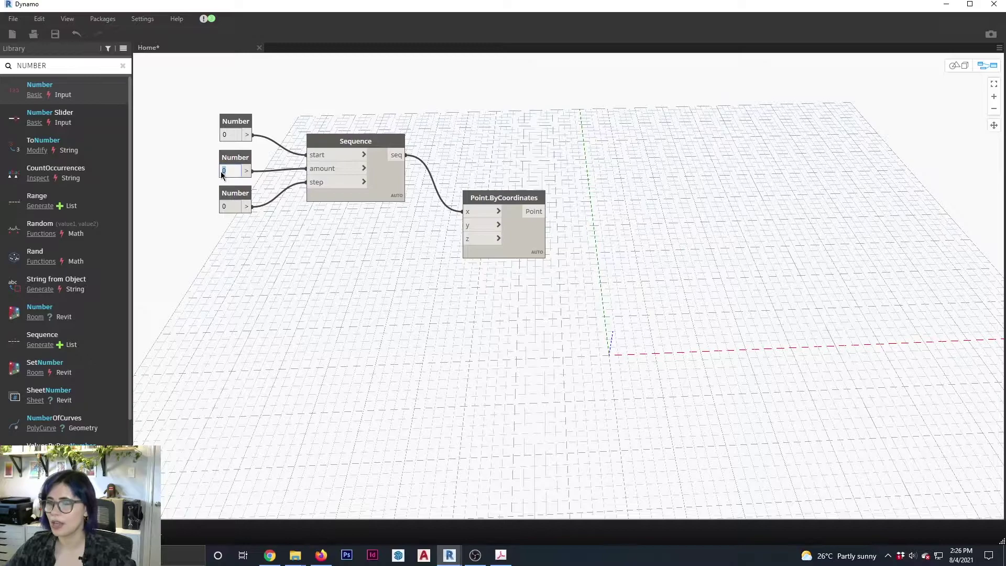
type("6")
double_click(237, 207)
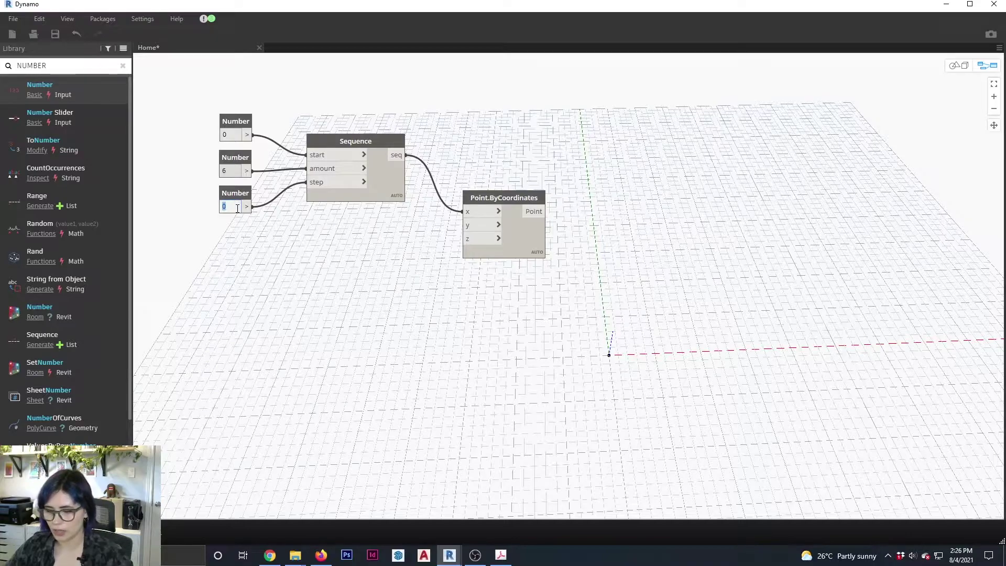
left_click(316, 276)
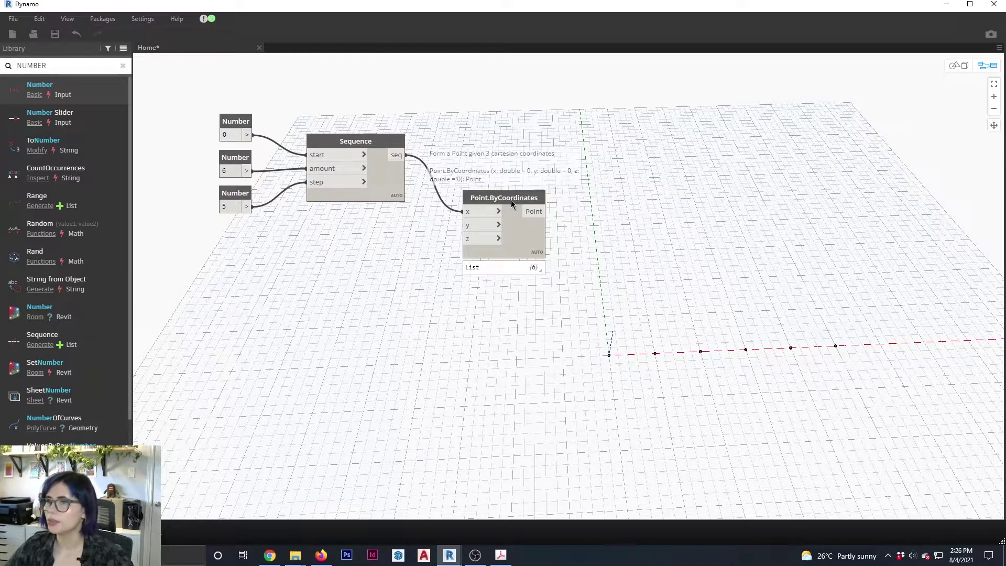
Duplicate the Sequence with its three Number nodes below the originals and connect the copy's output to the y input of Point.ByCoordinates
left_click_drag(511, 200, 517, 200)
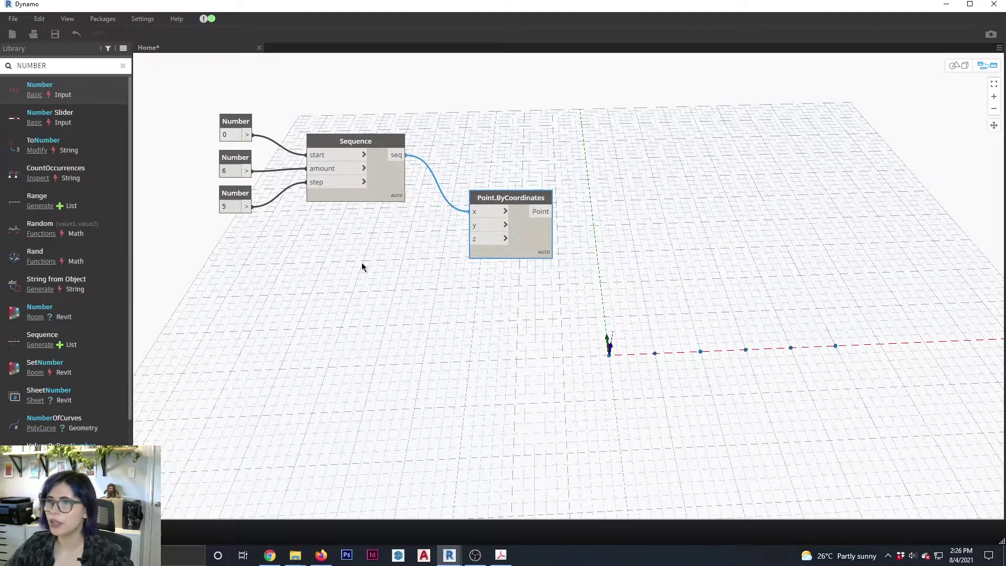
left_click_drag(370, 291, 180, 90)
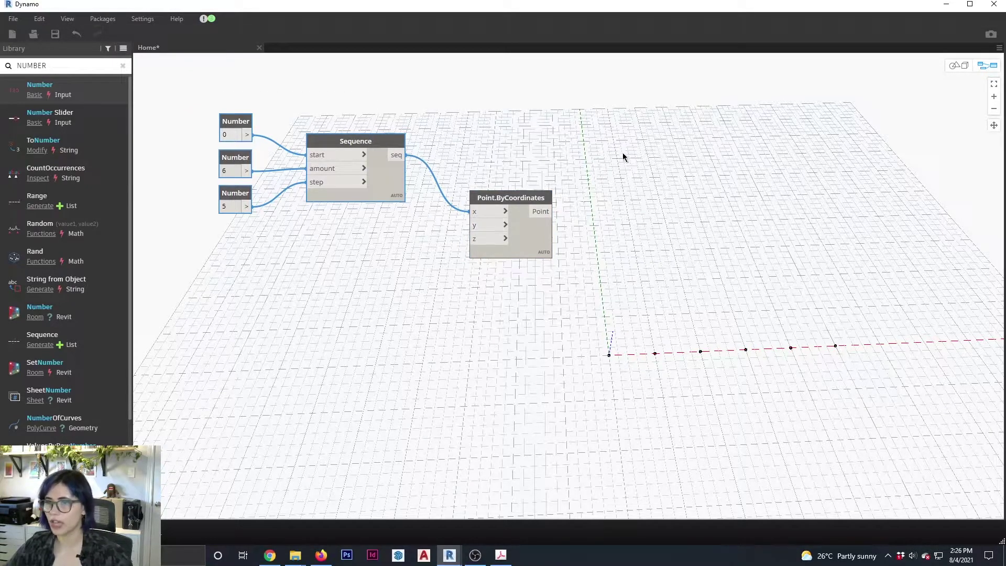
key("ctrl+v")
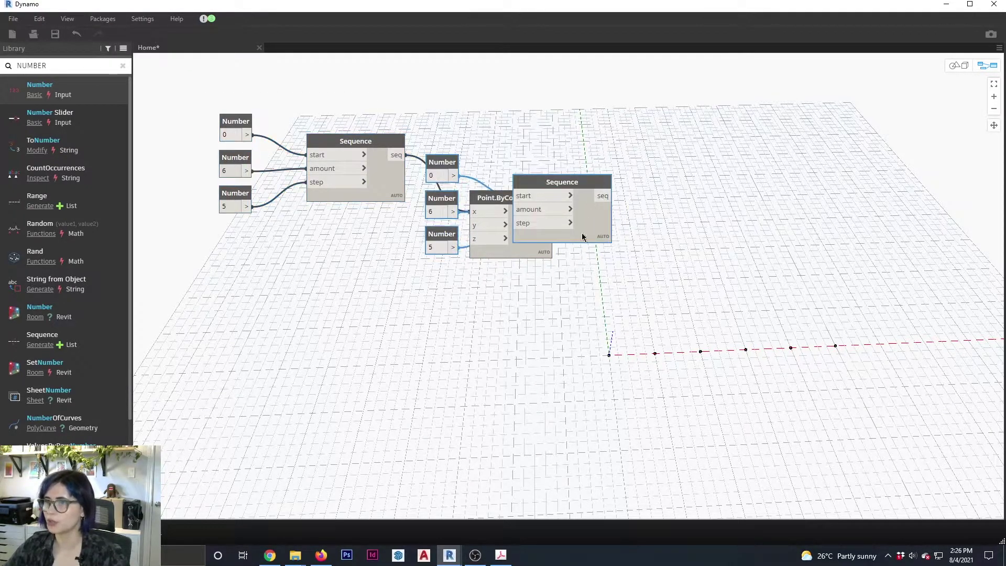
left_click_drag(575, 191, 368, 269)
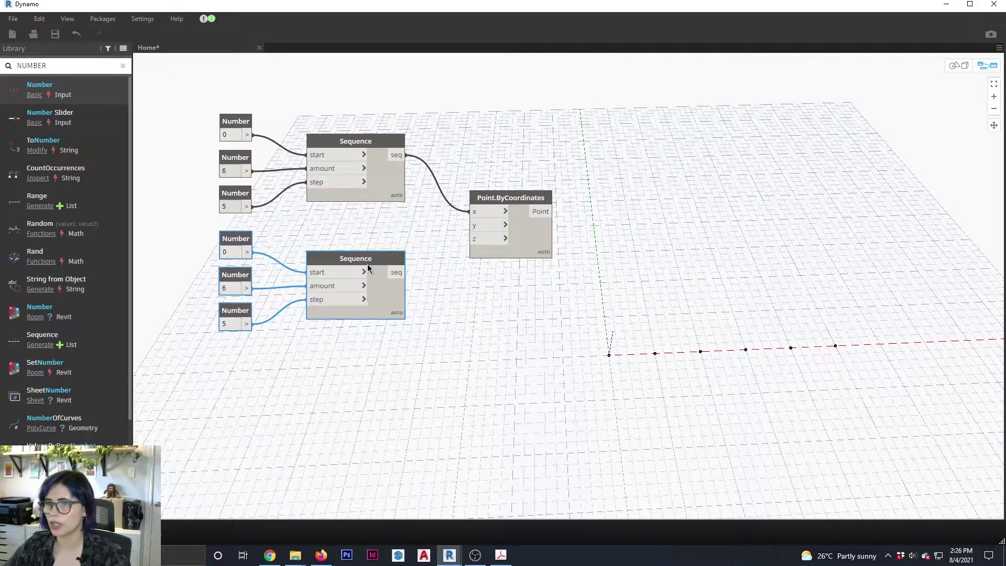
left_click(398, 273)
left_click(473, 226)
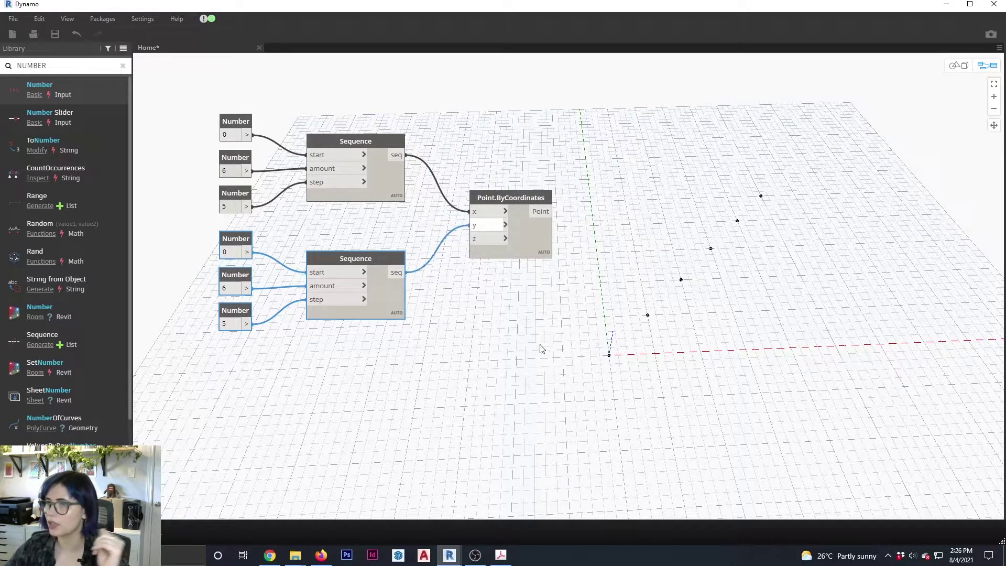
Set the amount Number of the second Sequence, which drives y, to 4
double_click(231, 286)
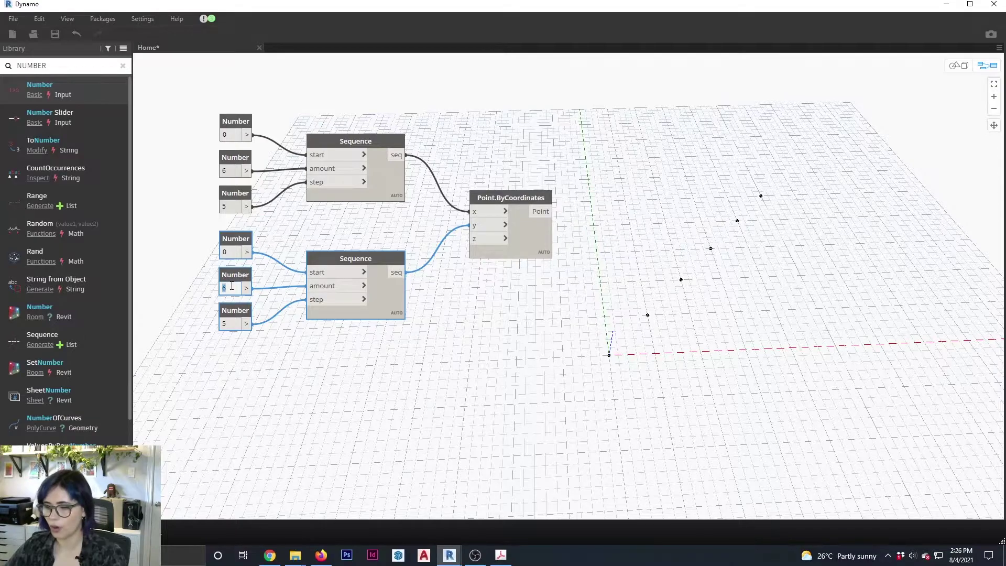
type("4")
left_click(556, 318)
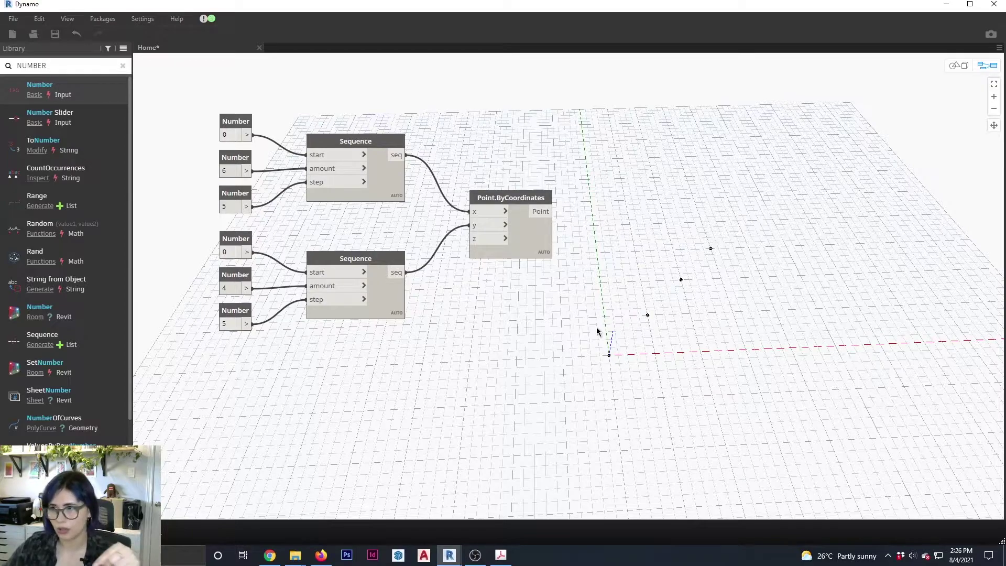
Change the lacing of the Point.ByCoordinates node to Cross Product
left_click(514, 205)
right_click(514, 205)
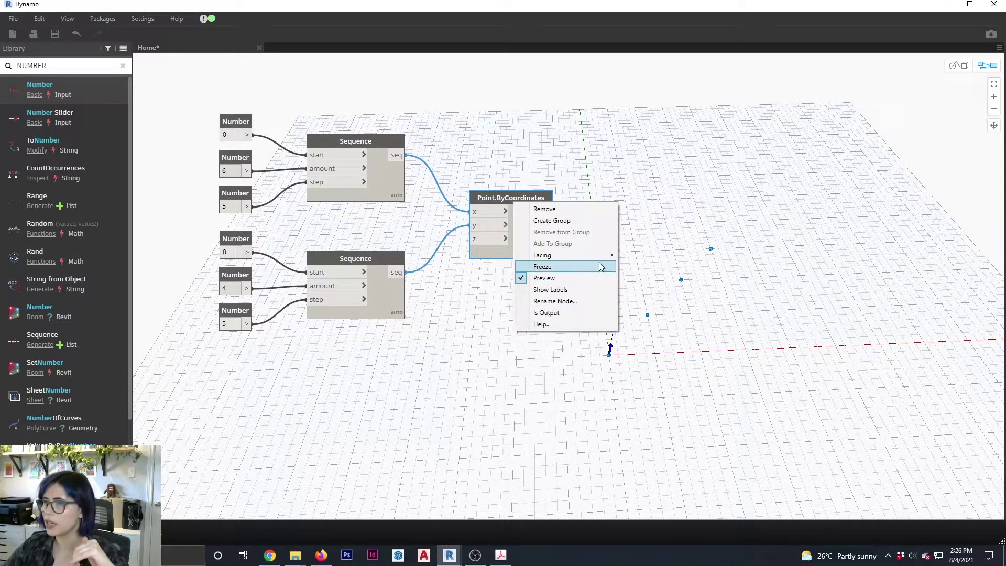
mouse_move(605, 257)
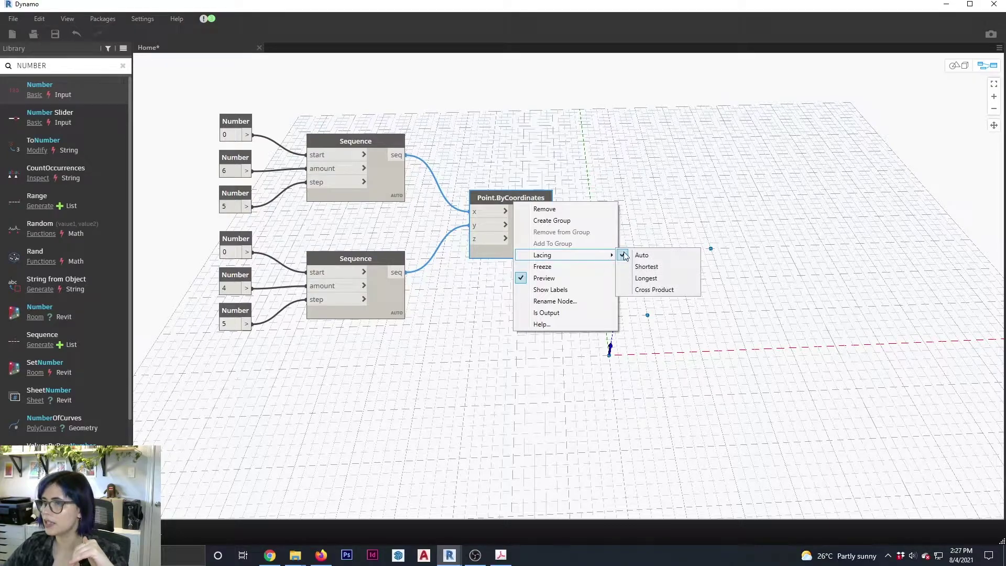
left_click(663, 291)
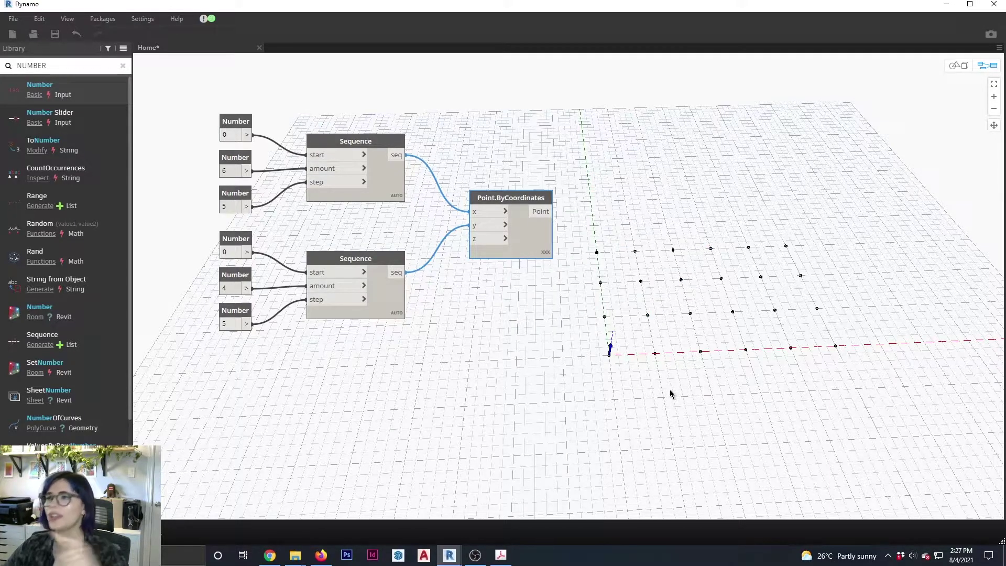
left_click(511, 391)
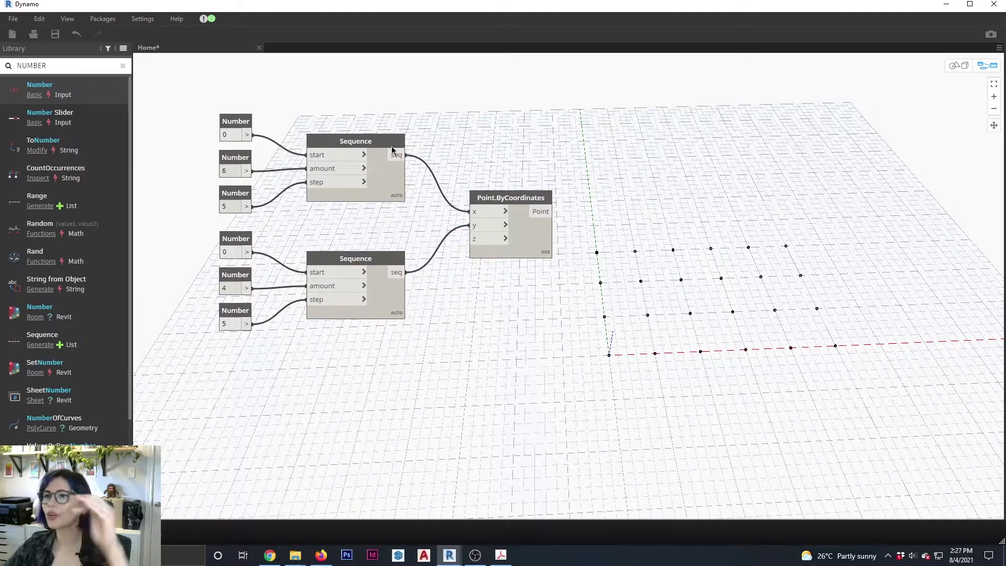
Rename the Sequence node feeding the x input to X and the one feeding the y input to Y
mouse_move(381, 141)
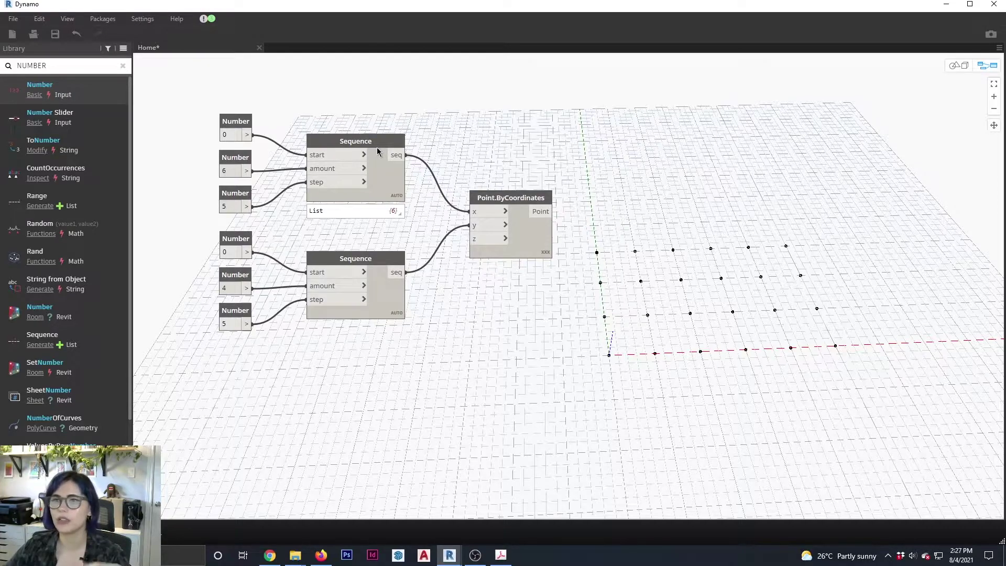
left_click(379, 144)
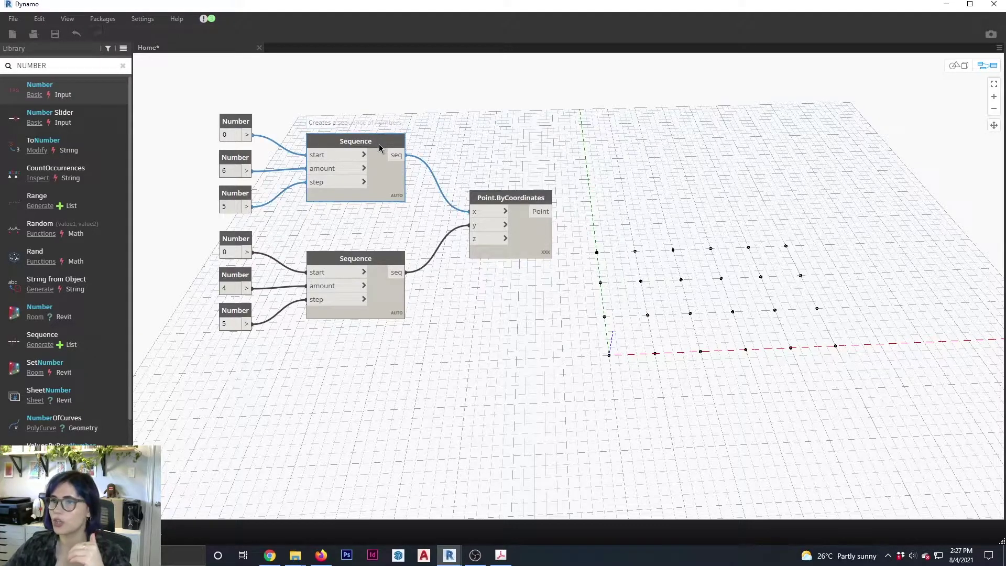
double_click(379, 143)
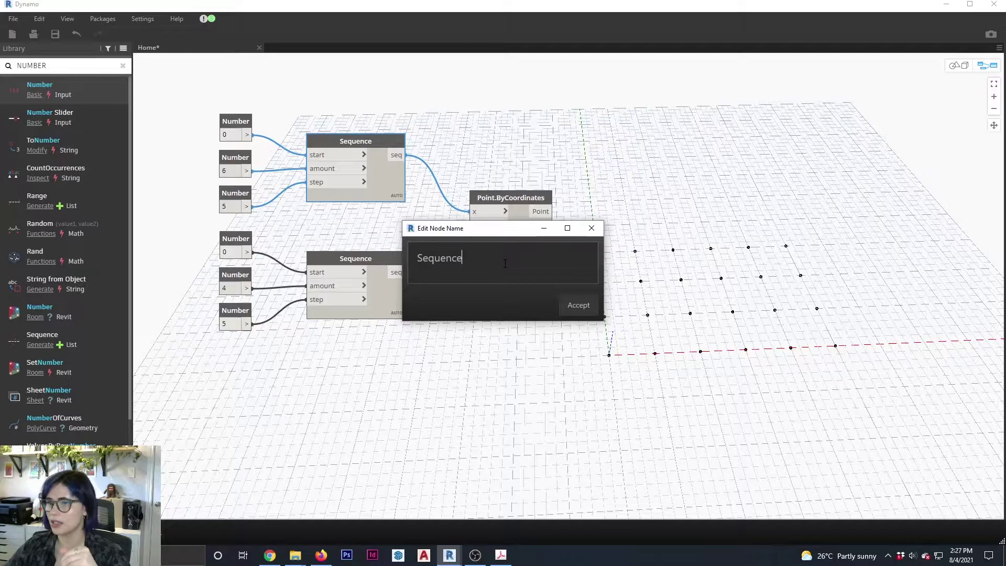
type("x")
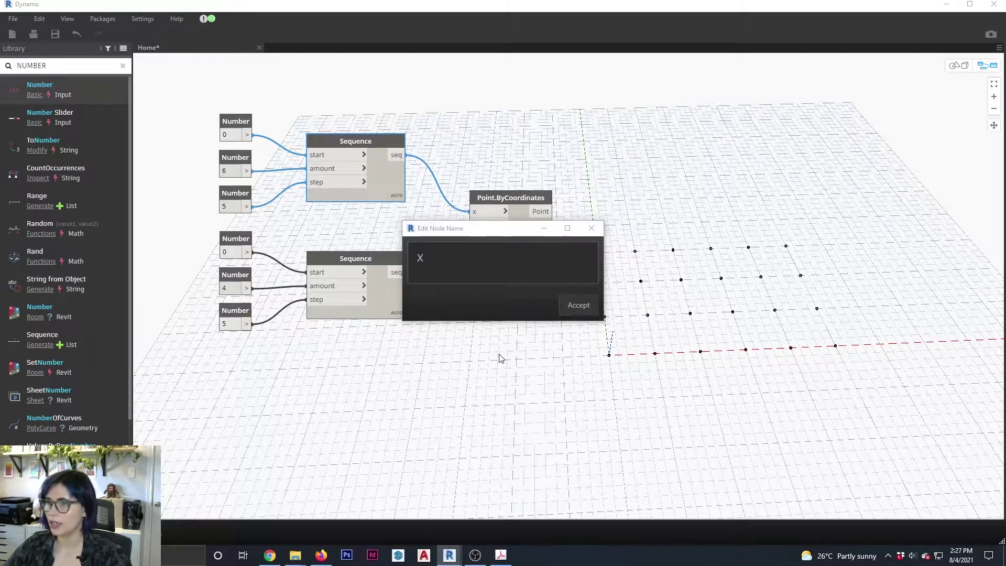
left_click(577, 305)
double_click(376, 262)
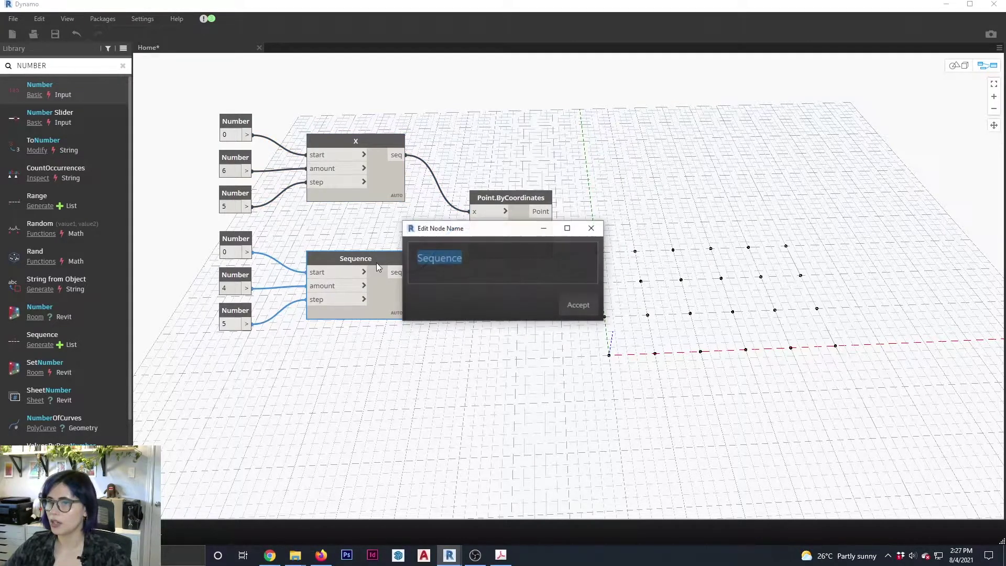
type("Y")
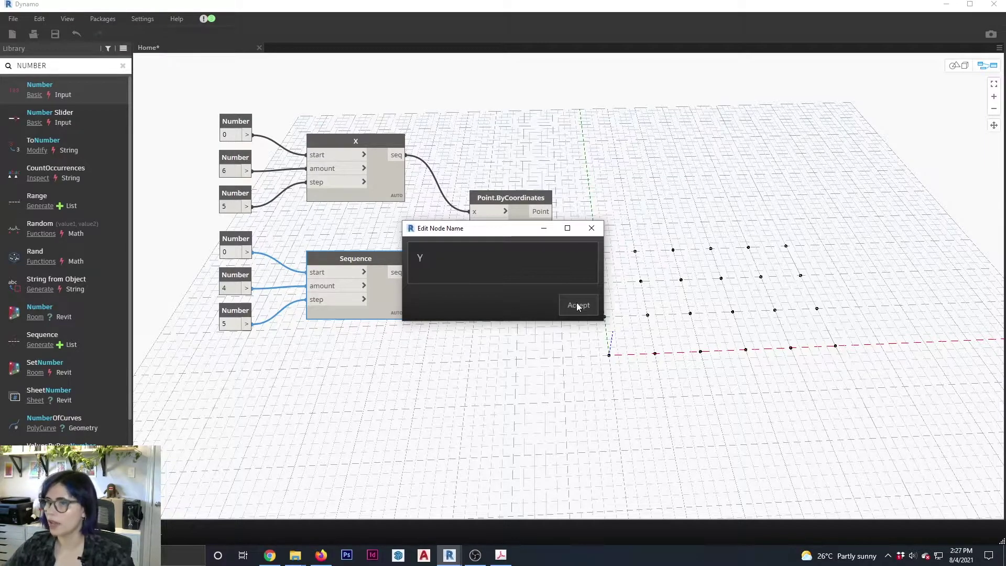
left_click(578, 305)
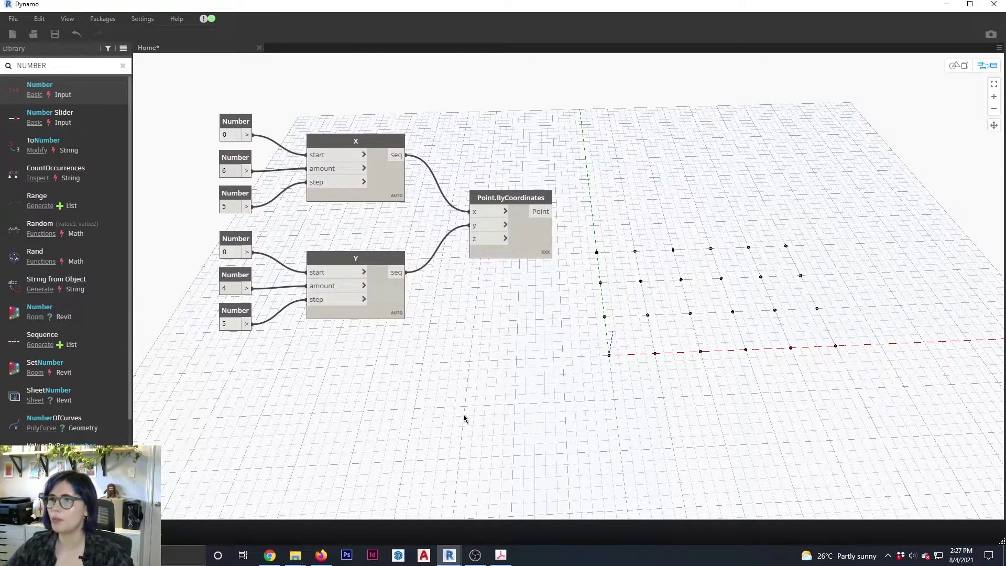
Rename the Point.ByCoordinates node to GRID
double_click(531, 197)
type("GRID")
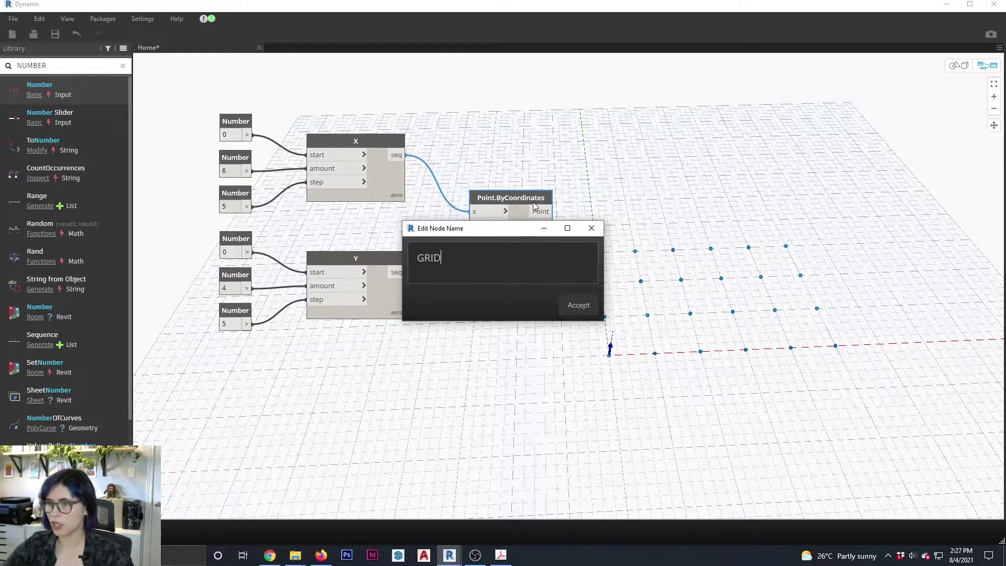
key("Return")
left_click(525, 351)
Group all the existing nodes together and title the group GRID
scroll(526, 351, "down", 3)
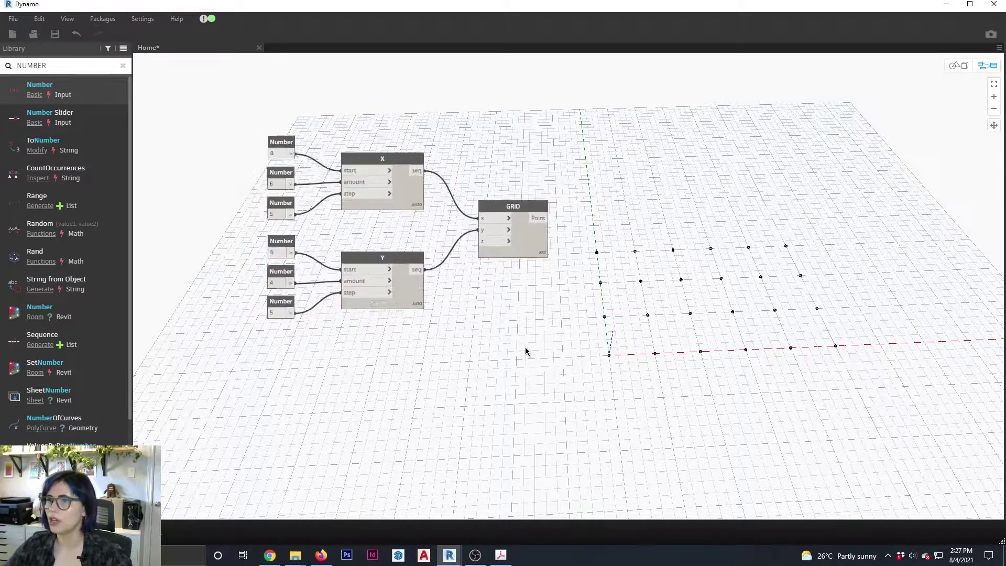
left_click_drag(225, 132, 519, 361)
right_click(477, 270)
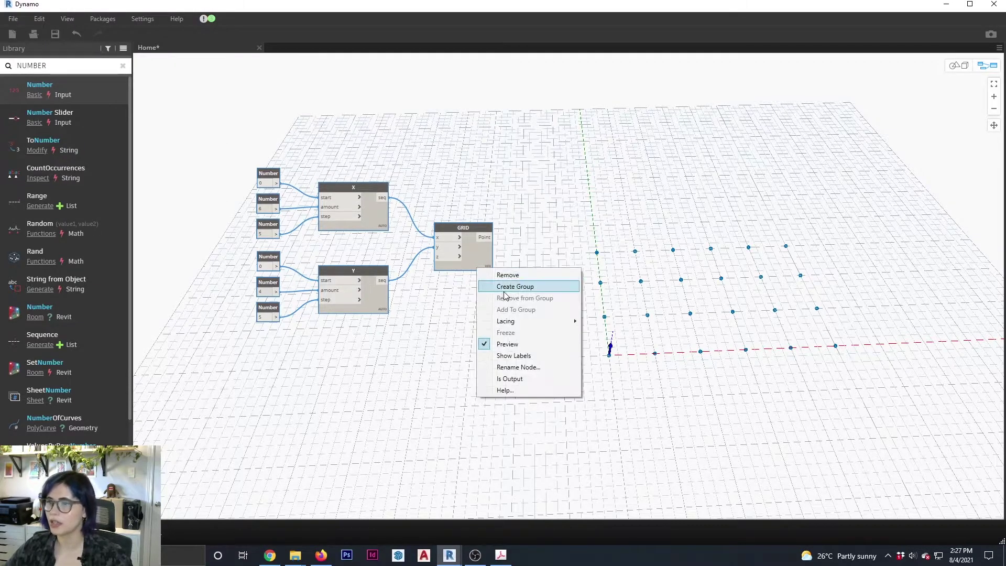
left_click(533, 288)
double_click(387, 155)
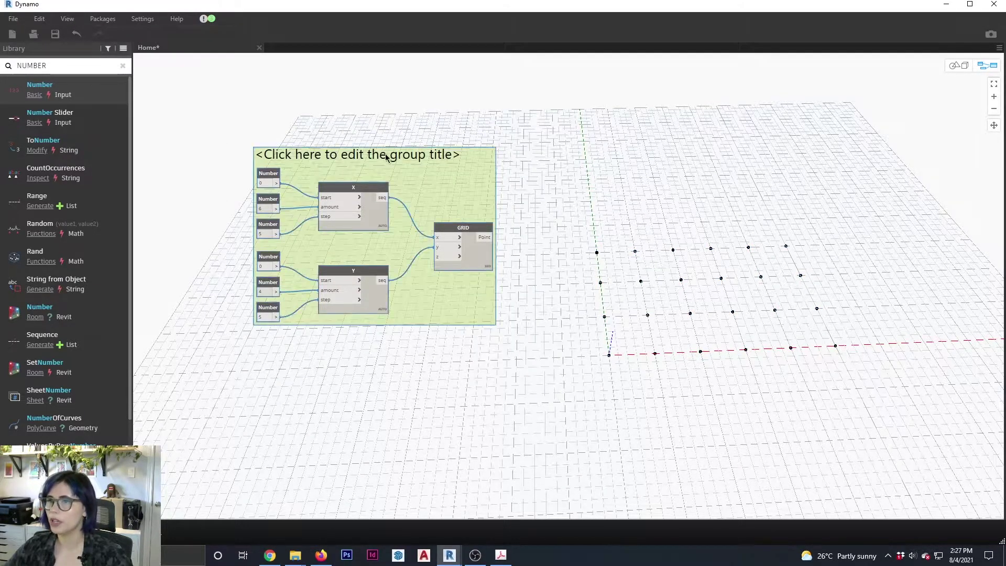
type("GRID")
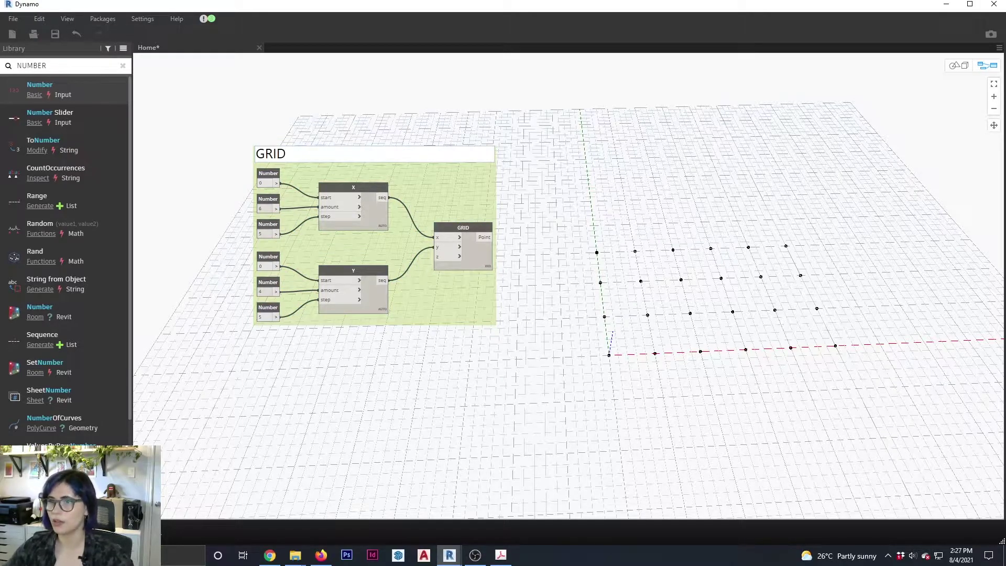
left_click(511, 408)
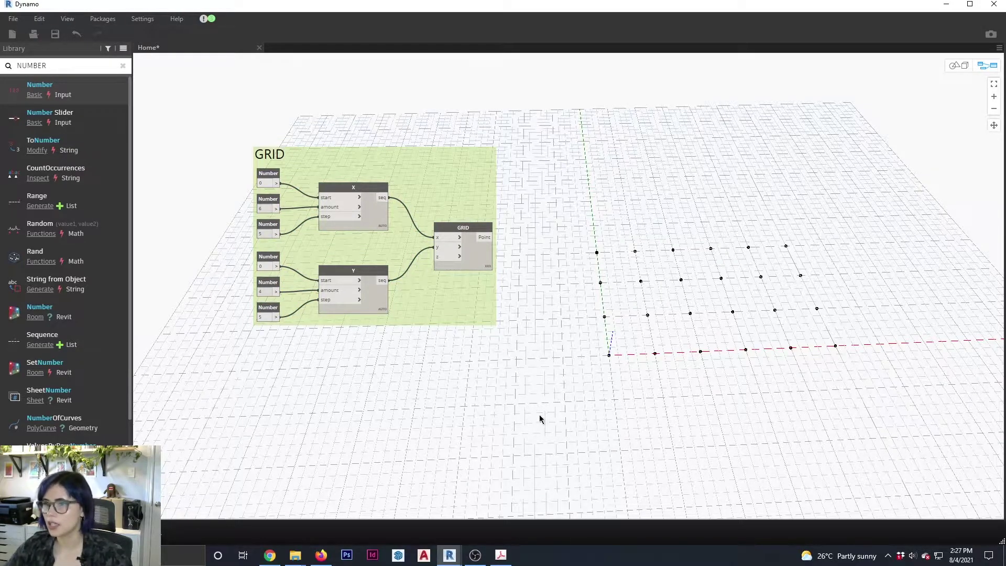
Add a Circle.ByCenterPointRadius node beside the GRID group and connect the GRID node's Point output to its centerPoint input
middle_click_drag(539, 418, 532, 387)
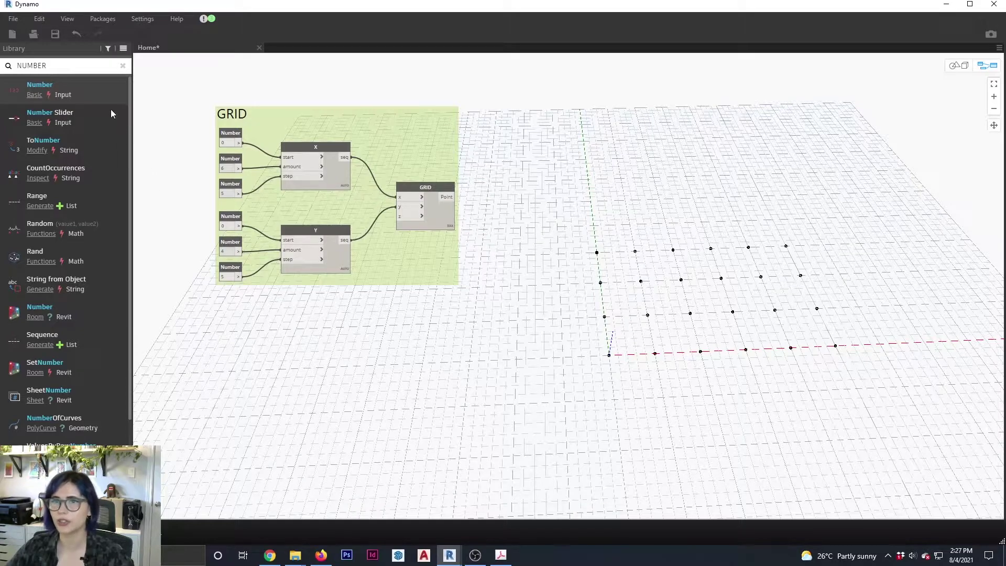
double_click(63, 69)
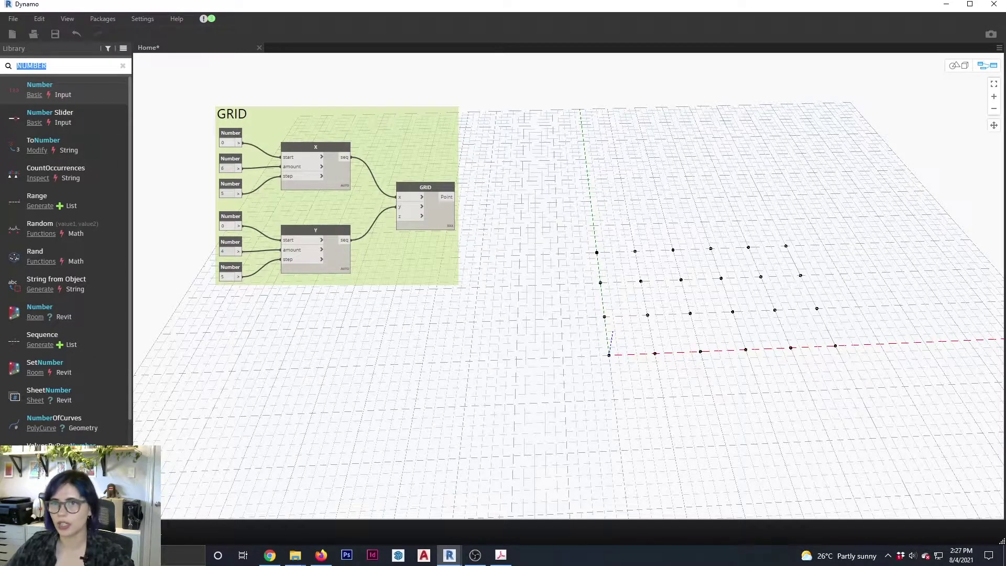
type("CIRCLE")
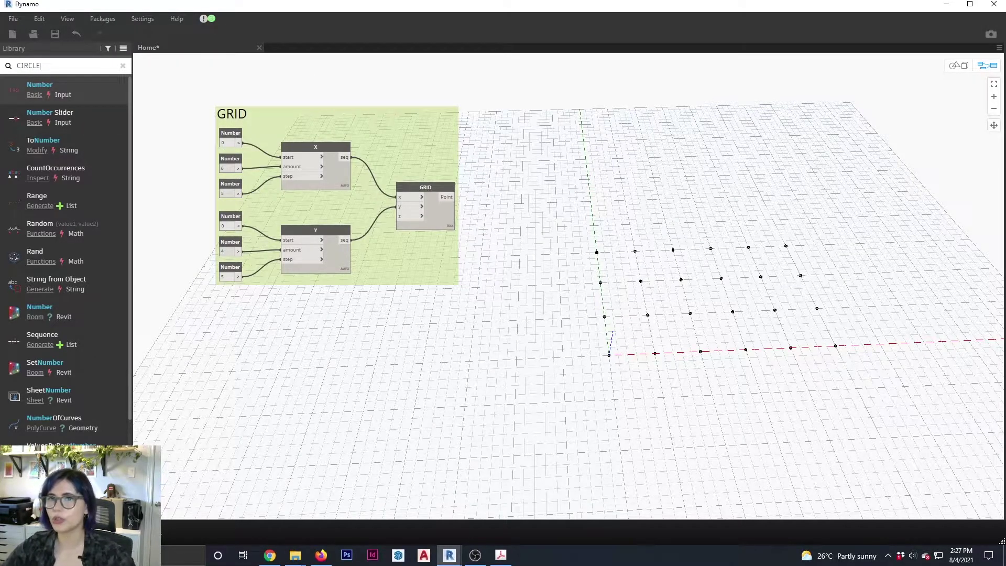
left_click(103, 95)
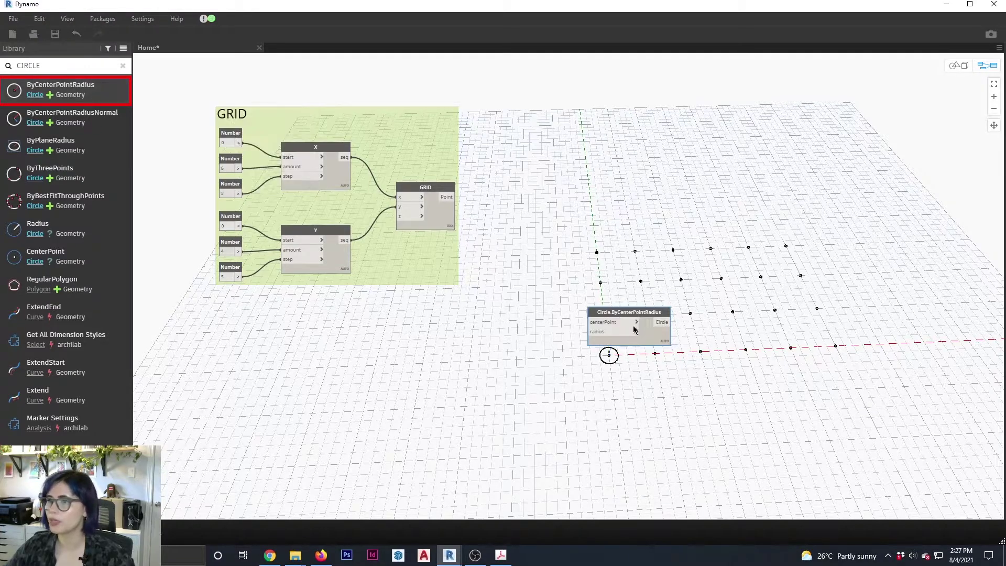
left_click_drag(655, 314, 576, 200)
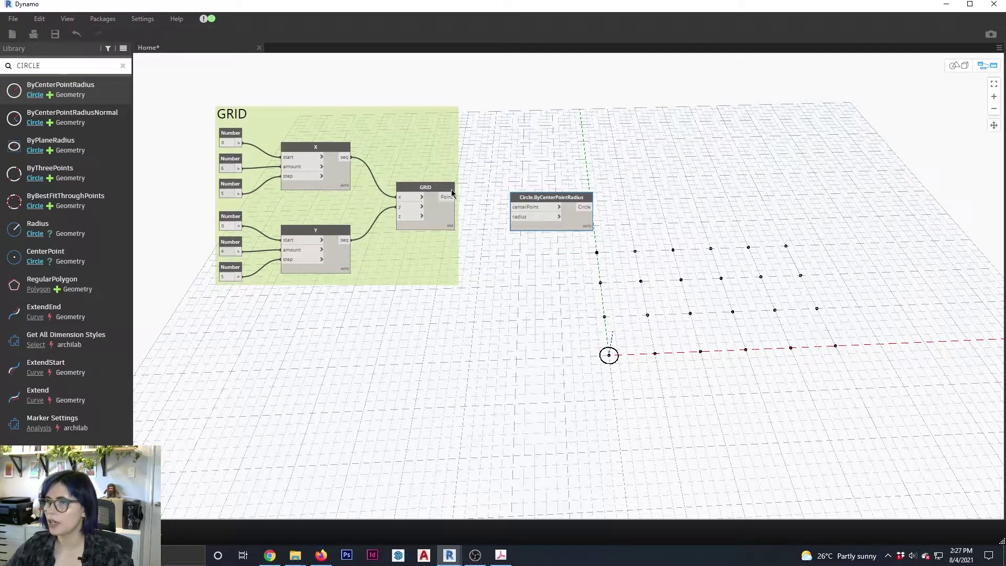
left_click_drag(453, 196, 573, 234)
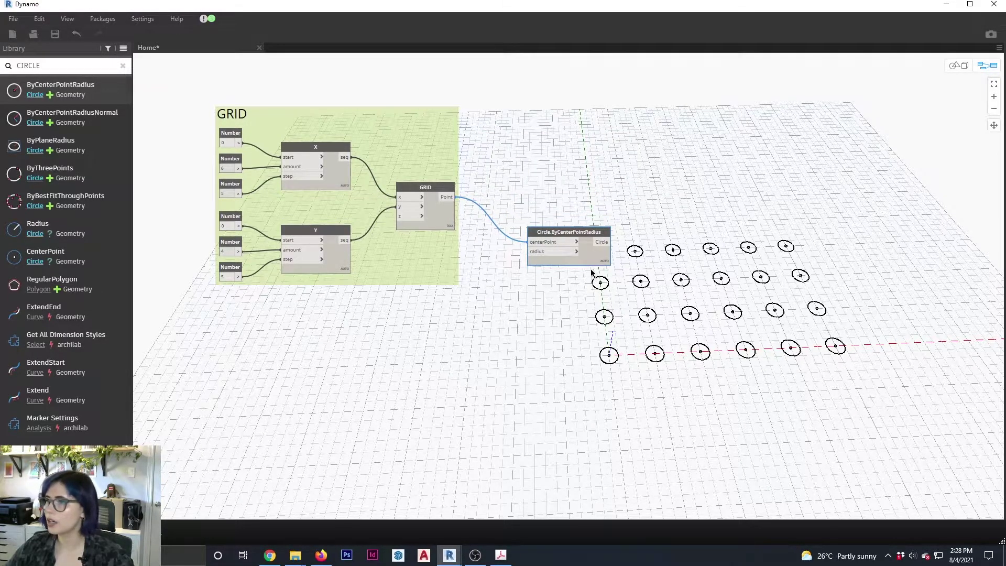
Add a Polygon.RegularPolygon node after the circle node, connect Circle to its circle input, and shift both nodes lower
double_click(52, 66)
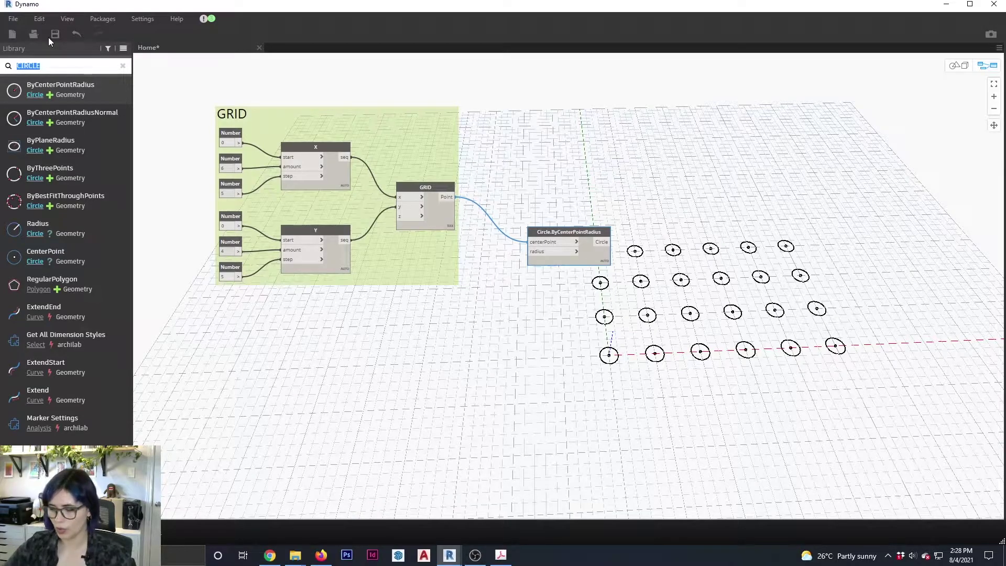
type("POLYGON")
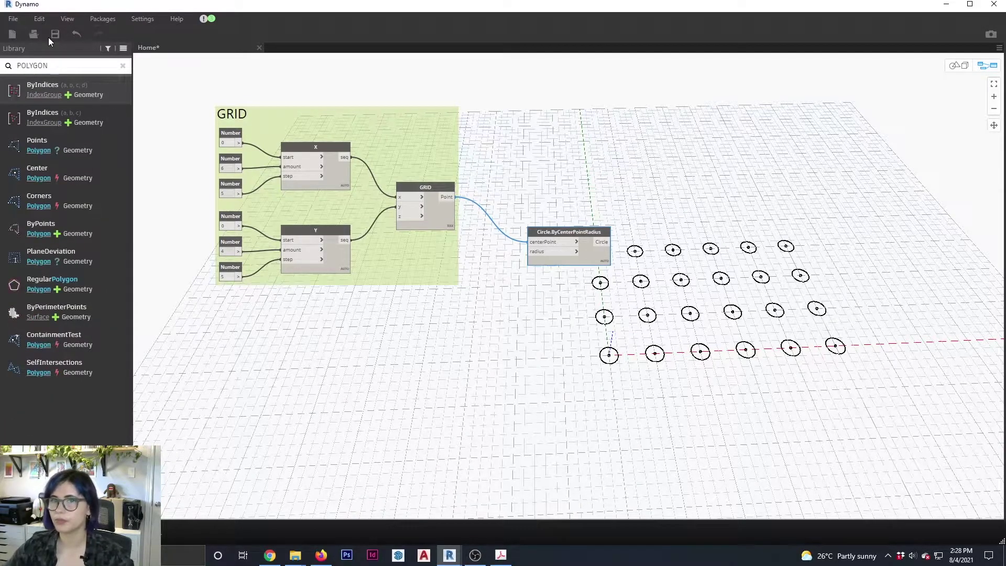
left_click(77, 291)
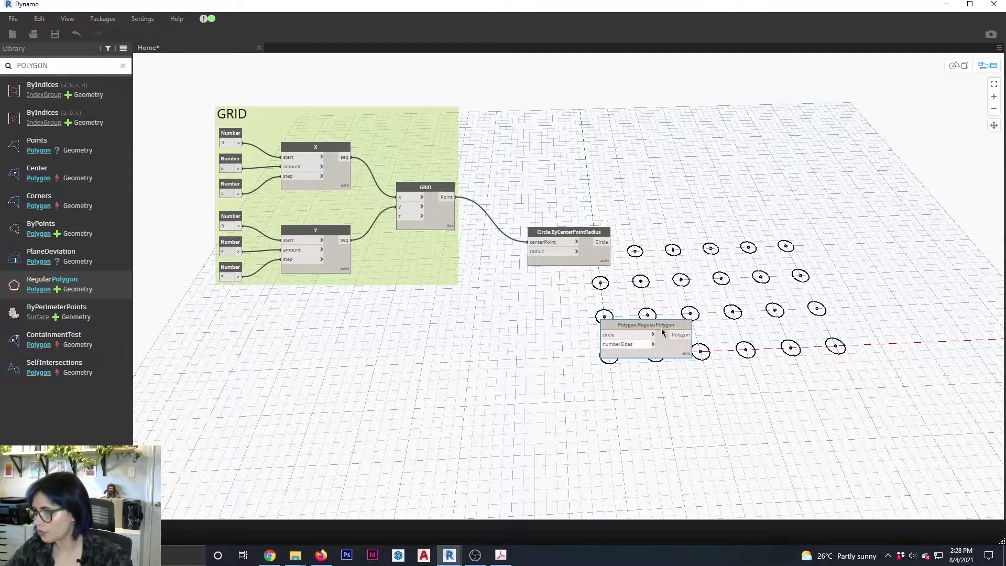
left_click_drag(661, 324, 710, 237)
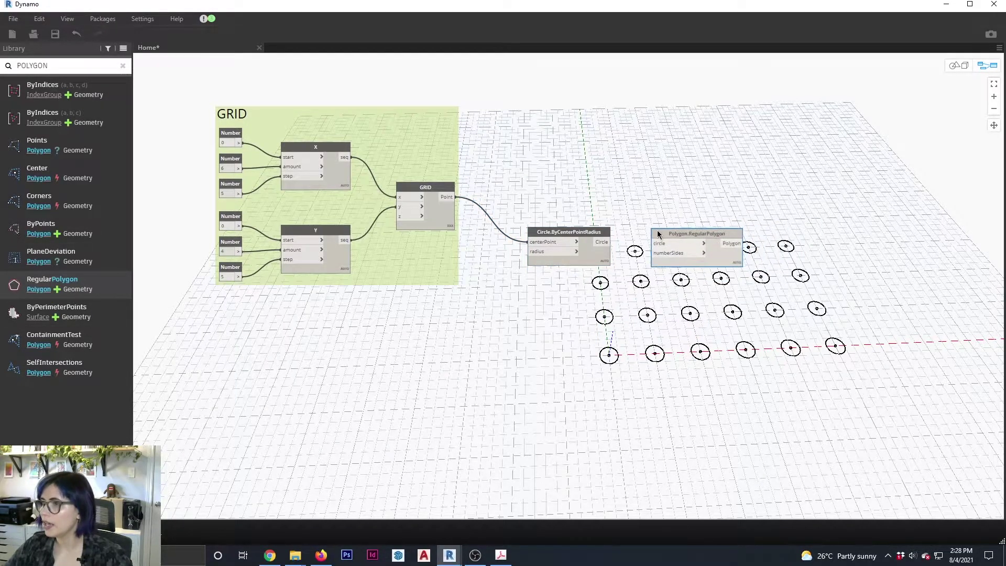
left_click(610, 242)
left_click(656, 243)
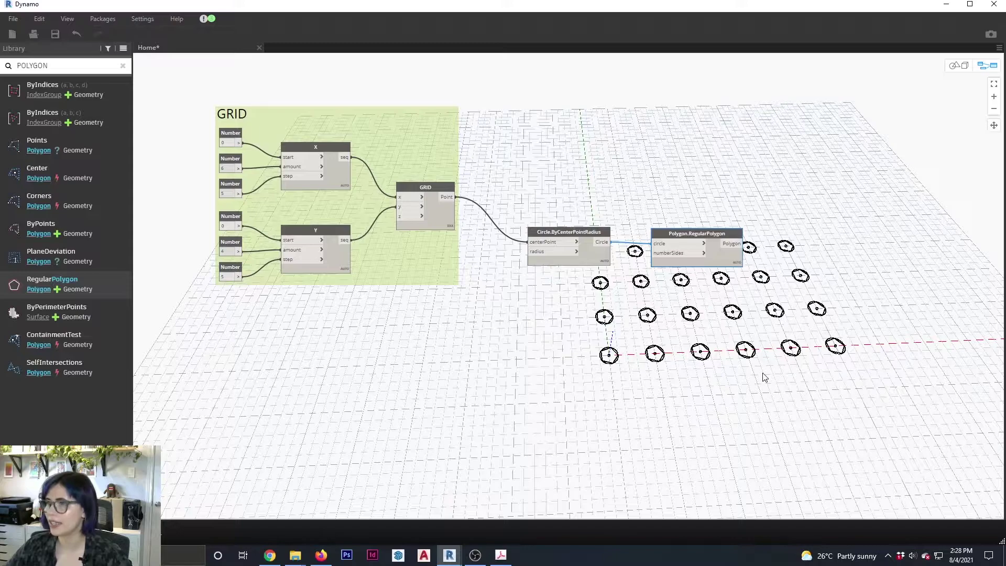
left_click_drag(585, 232, 594, 276)
left_click_drag(713, 240, 733, 278)
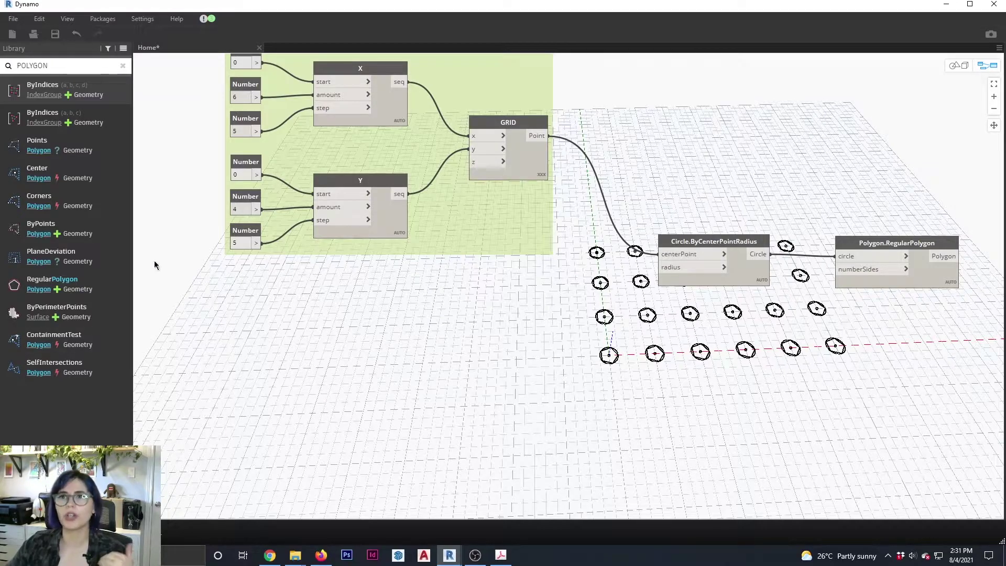
Add a second Point.ByCoordinates node below the GRID group and rename it ATTRACTOR
left_click_drag(76, 67, 15, 67)
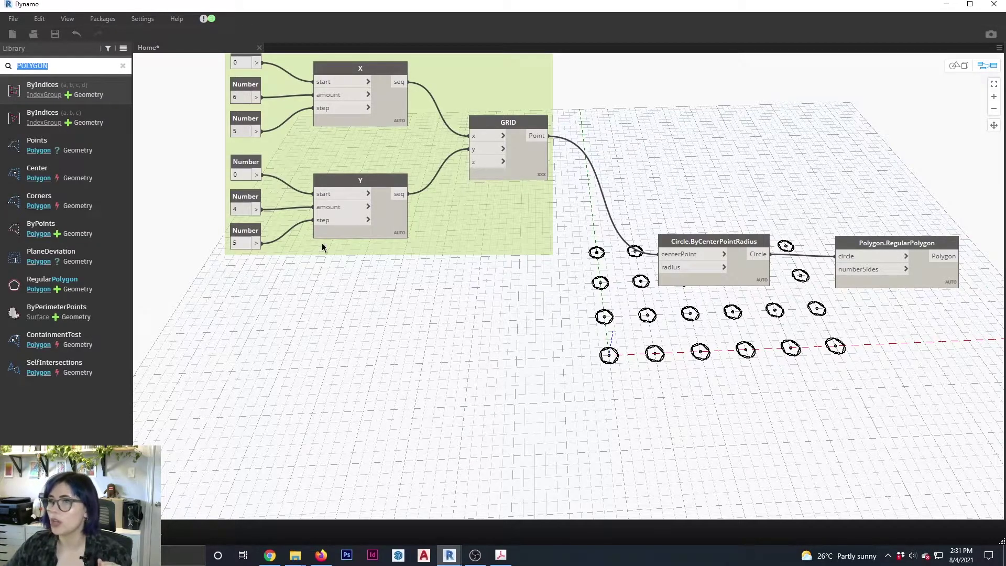
type("POINT")
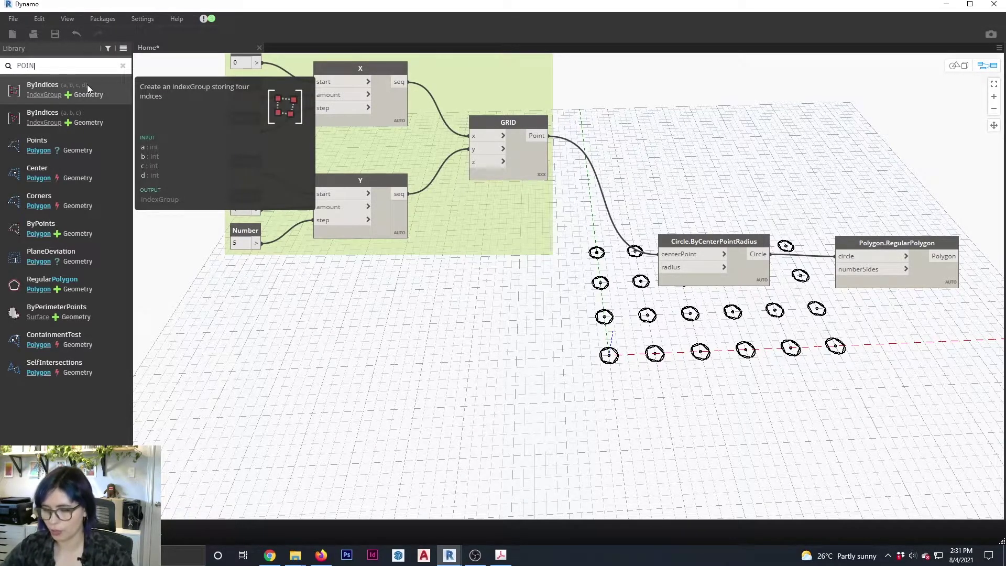
left_click(88, 87)
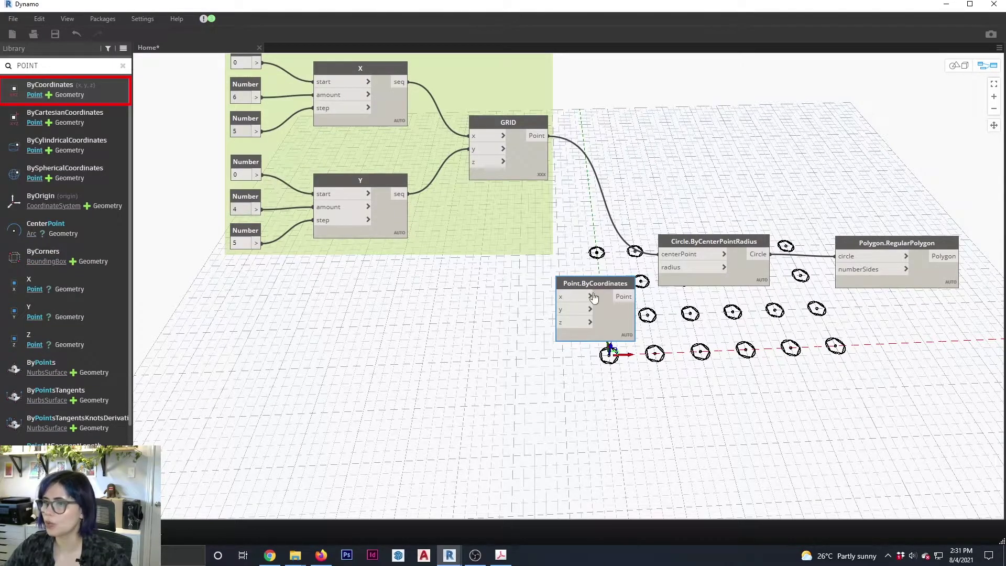
left_click_drag(599, 284, 527, 321)
double_click(527, 322)
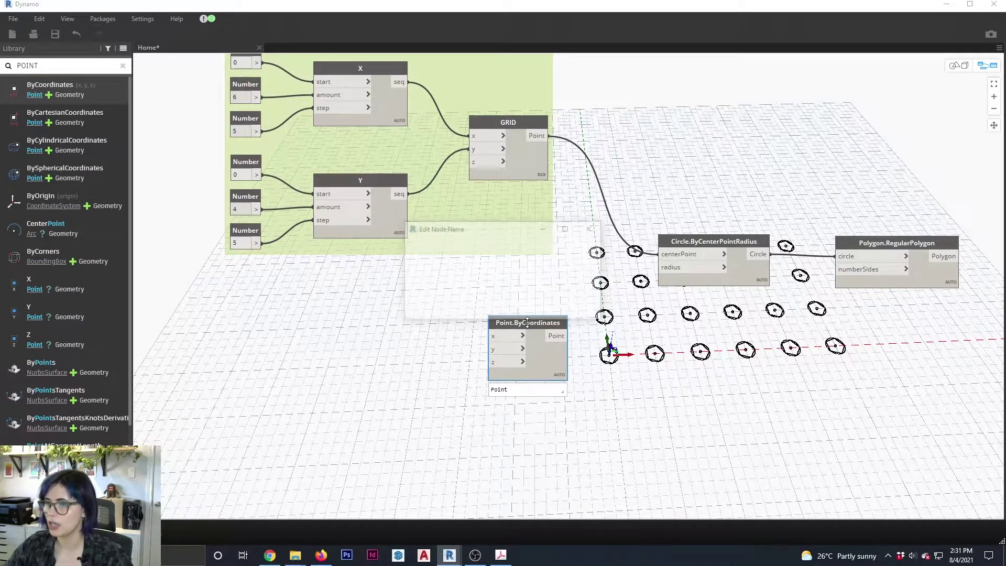
type("ATTRA")
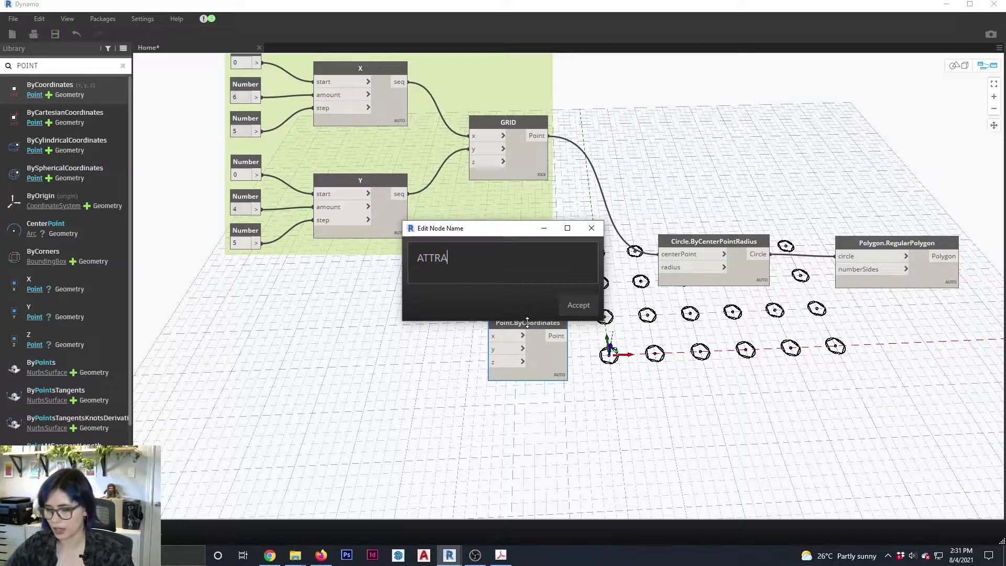
type("CTOR")
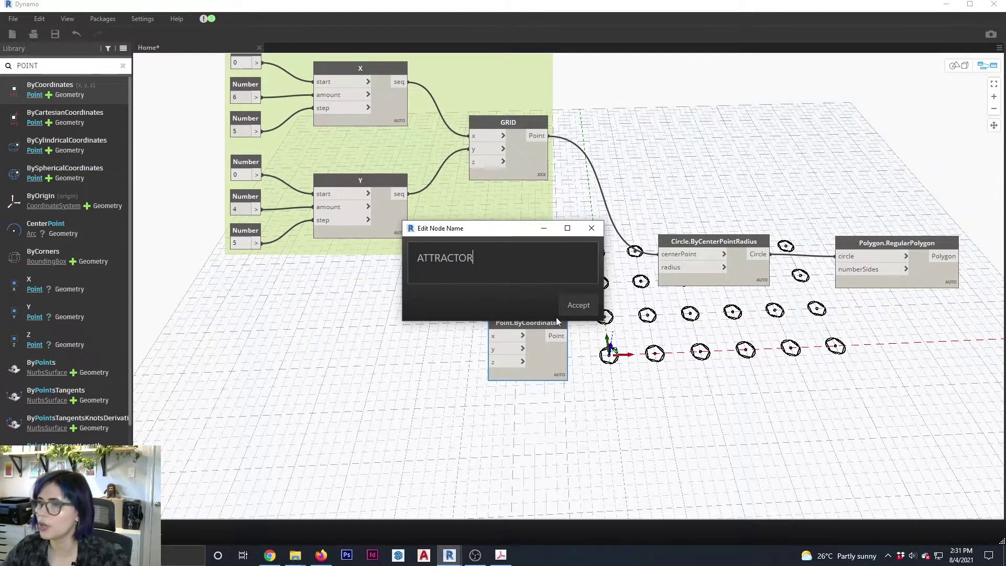
left_click(586, 310)
left_click_drag(503, 342, 490, 343)
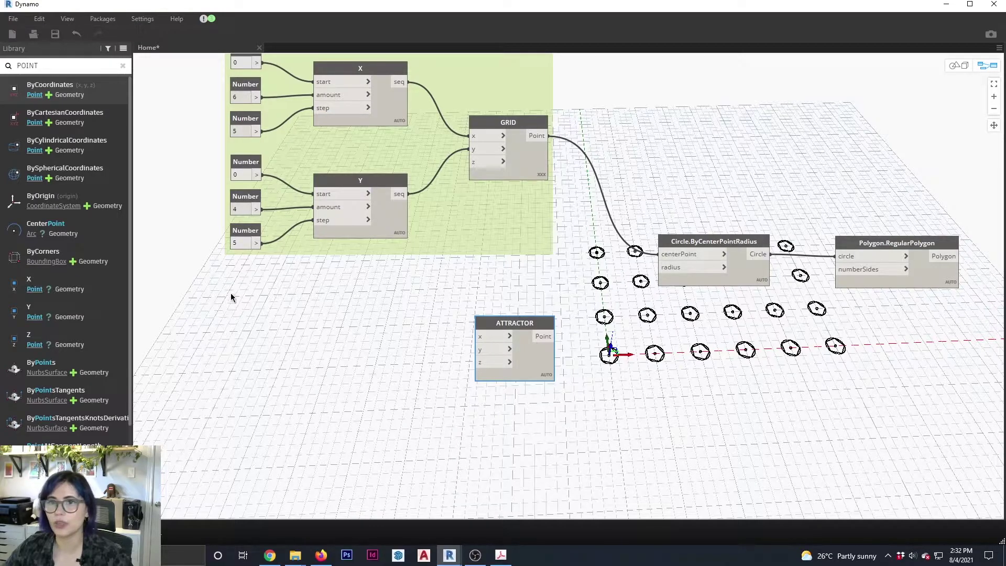
Add a Number Slider node to the graph
left_click(26, 66)
type("SU")
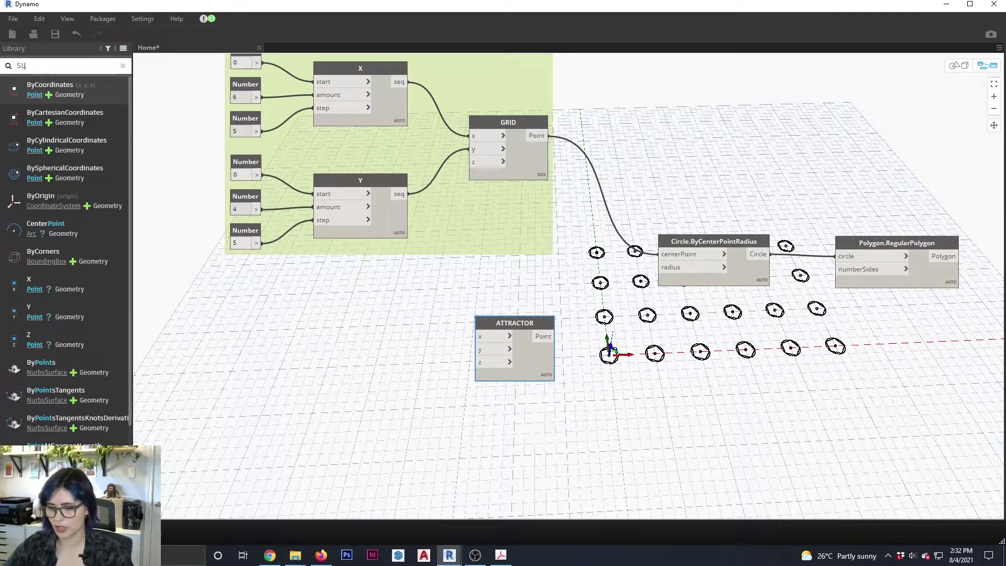
type("IDER")
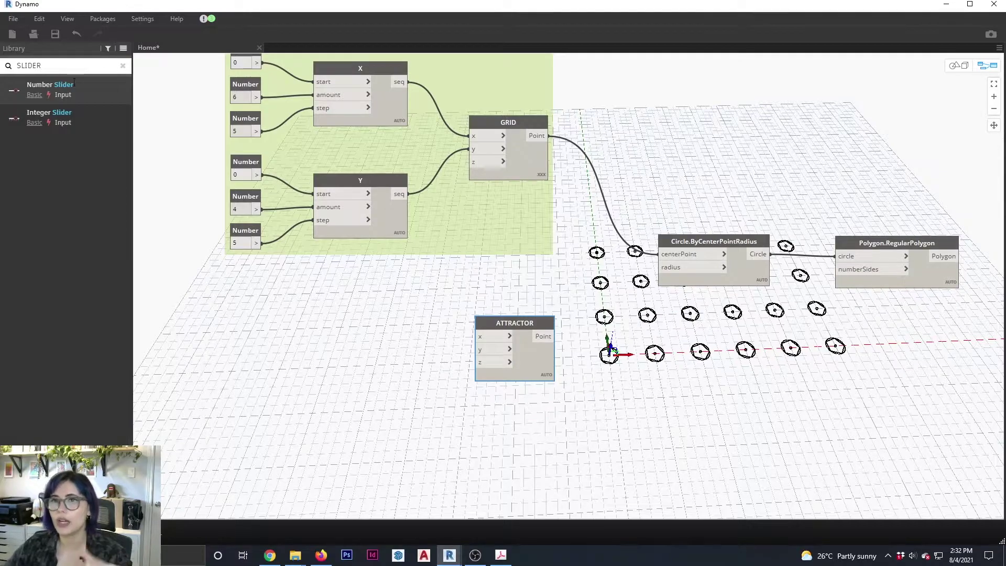
left_click(88, 92)
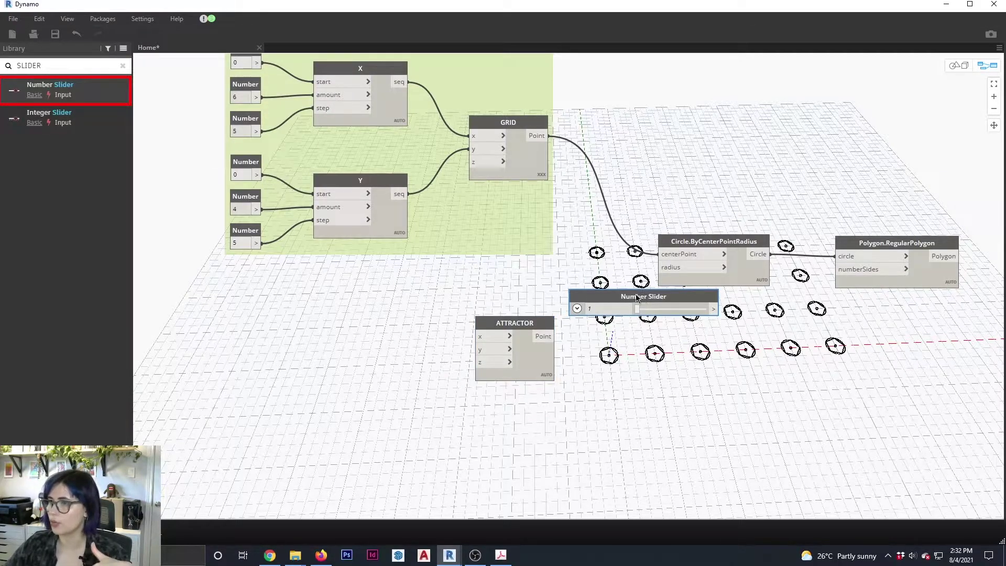
Place the Number Slider beside ATTRACTOR, duplicate it, and connect the two sliders to ATTRACTOR's x and y inputs
left_click_drag(642, 294, 365, 308)
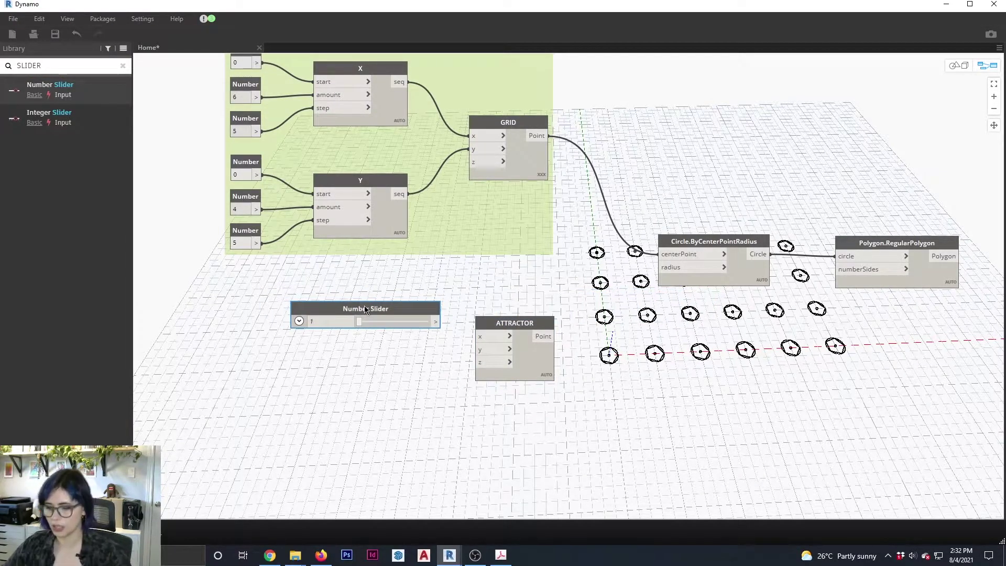
key("ctrl+c")
key("ctrl+v")
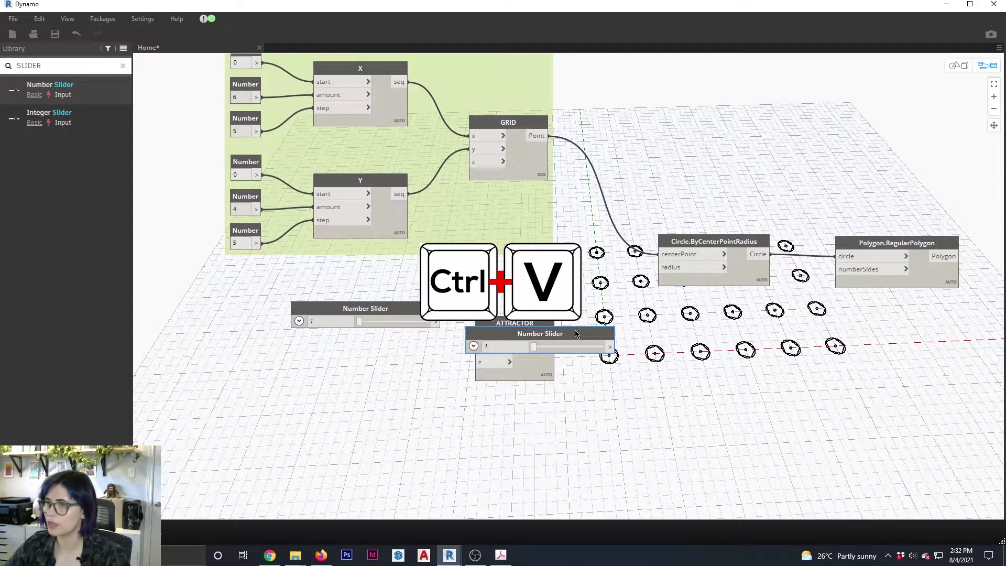
left_click_drag(581, 335, 477, 349)
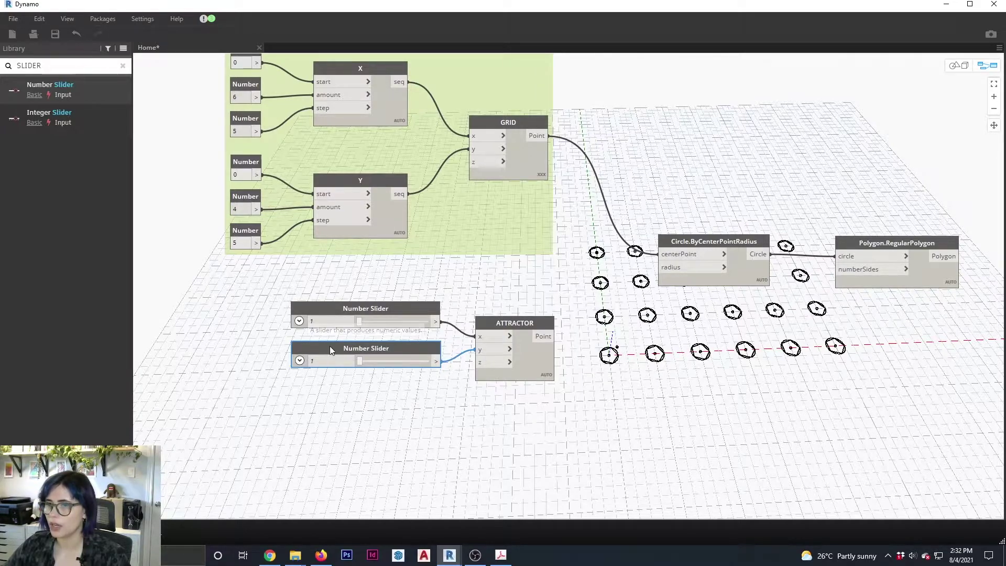
Examine the range and step settings of the slider feeding ATTRACTOR's x input, keeping the sliders stacked together
left_click_drag(330, 348, 325, 382)
left_click(298, 321)
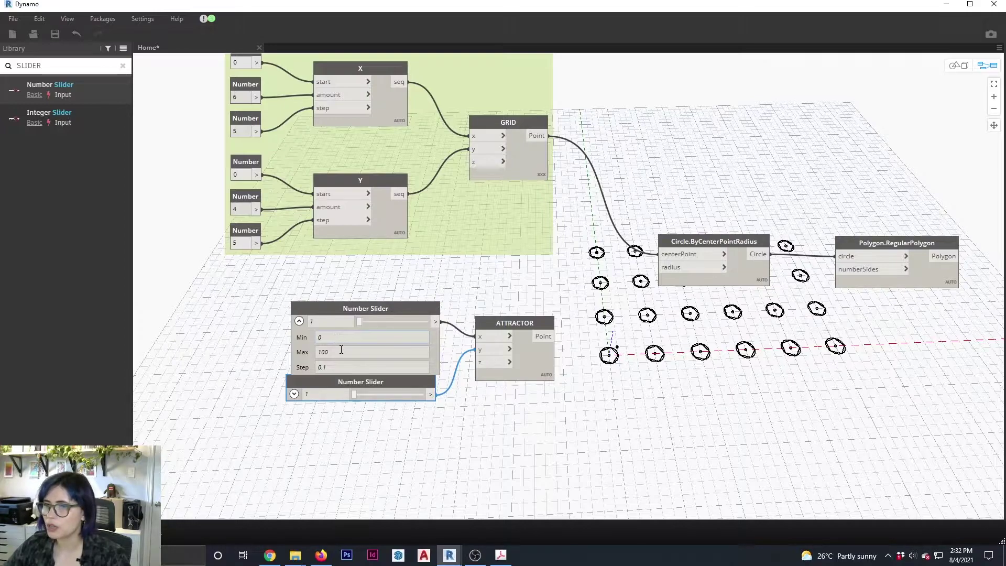
left_click(361, 315)
left_click(299, 320)
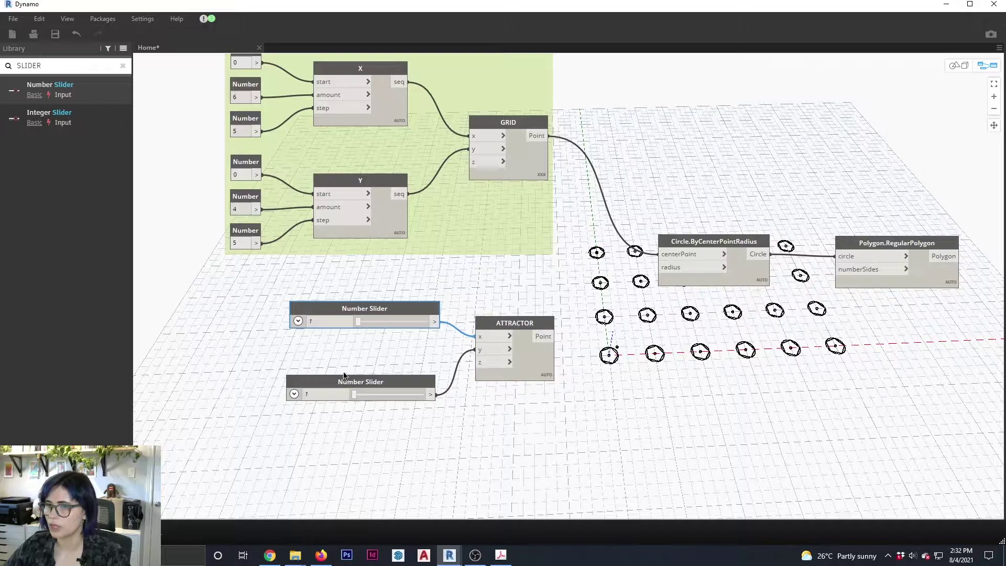
left_click_drag(353, 381, 355, 346)
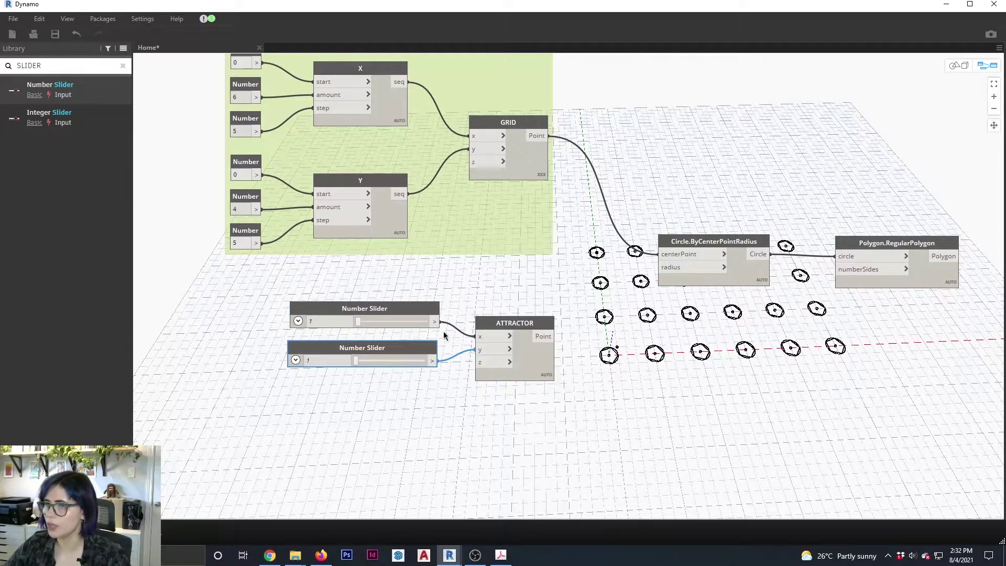
Shift the sliders and ATTRACTOR node away from the circles, and set the x slider to 13.1 and the y slider to 7.6
left_click_drag(512, 411, 322, 311)
left_click(461, 414)
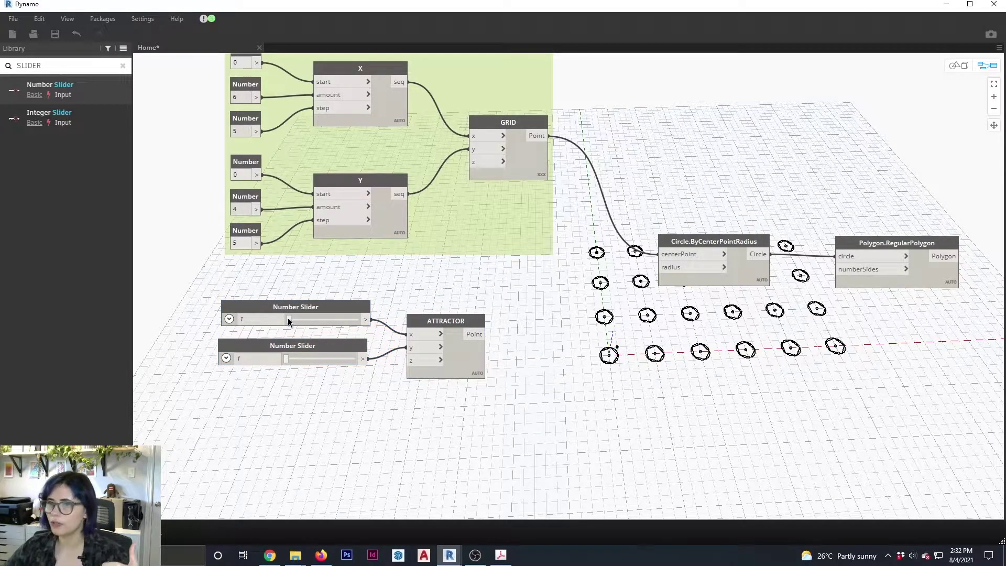
mouse_move(291, 320)
left_mouse_down()
mouse_move(306, 324)
mouse_move(292, 334)
left_mouse_up()
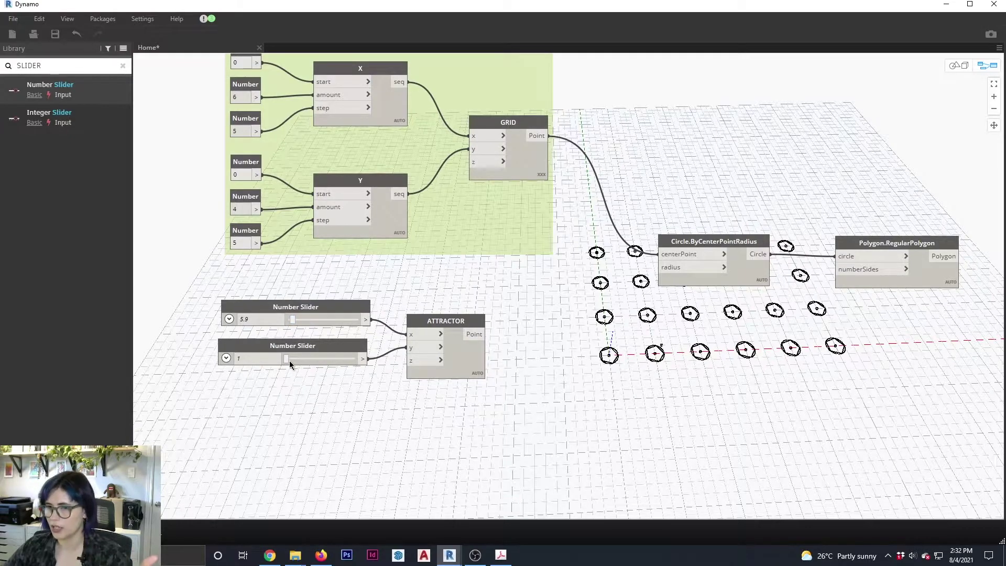
left_click_drag(287, 360, 292, 361)
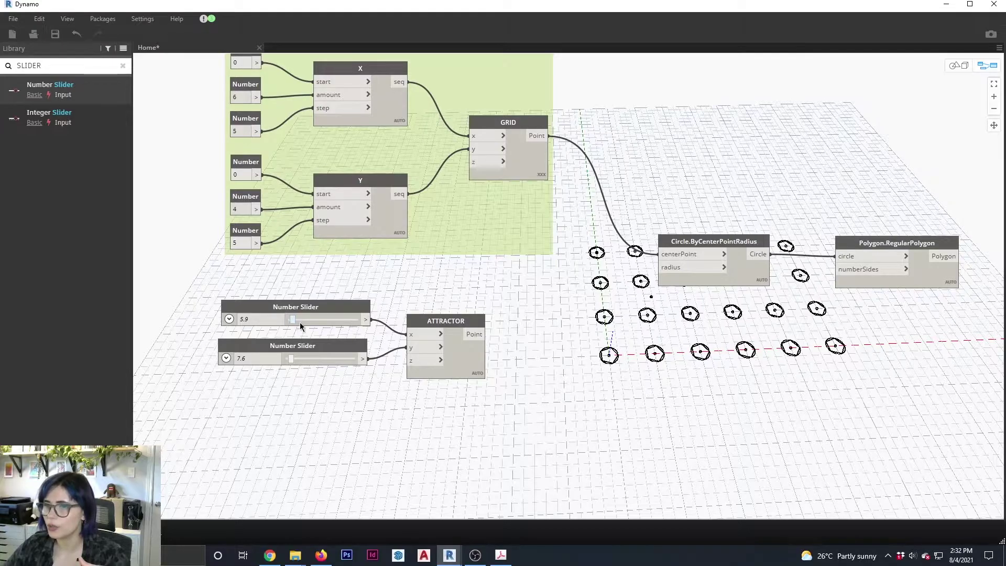
left_click_drag(295, 320, 301, 321)
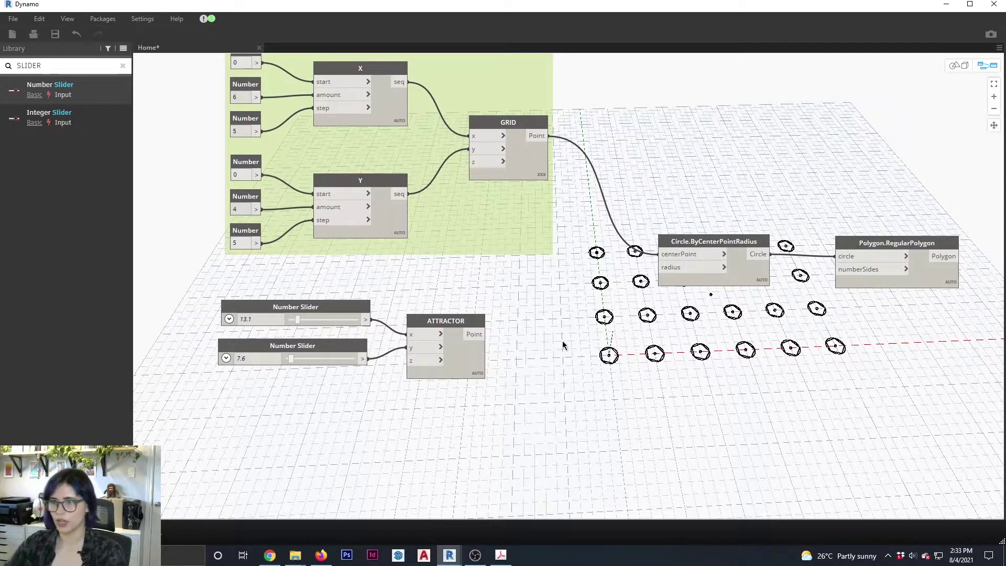
Add a Geometry.DistanceTo node and place it between the ATTRACTOR and circle nodes
left_click(78, 65)
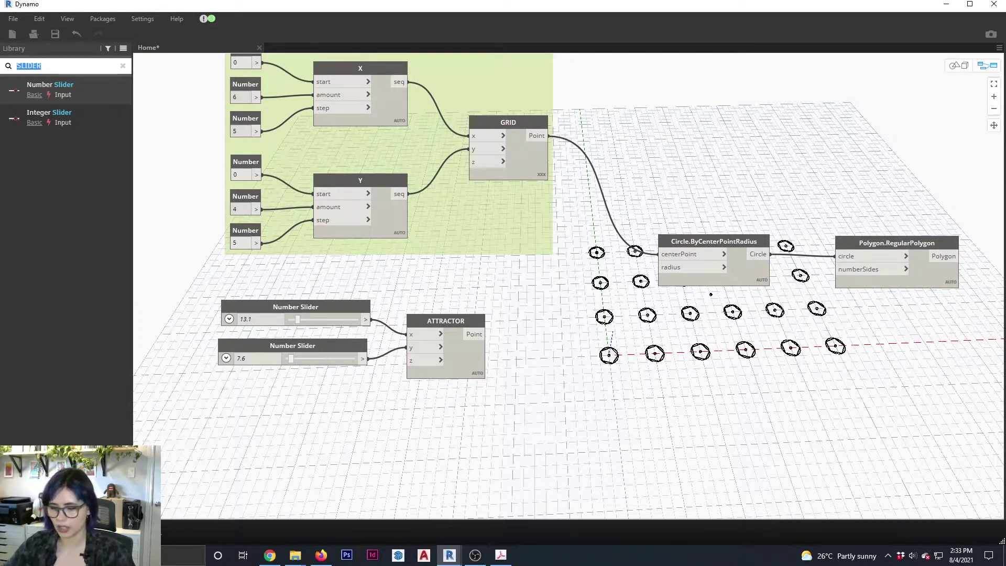
type("DISTANCE")
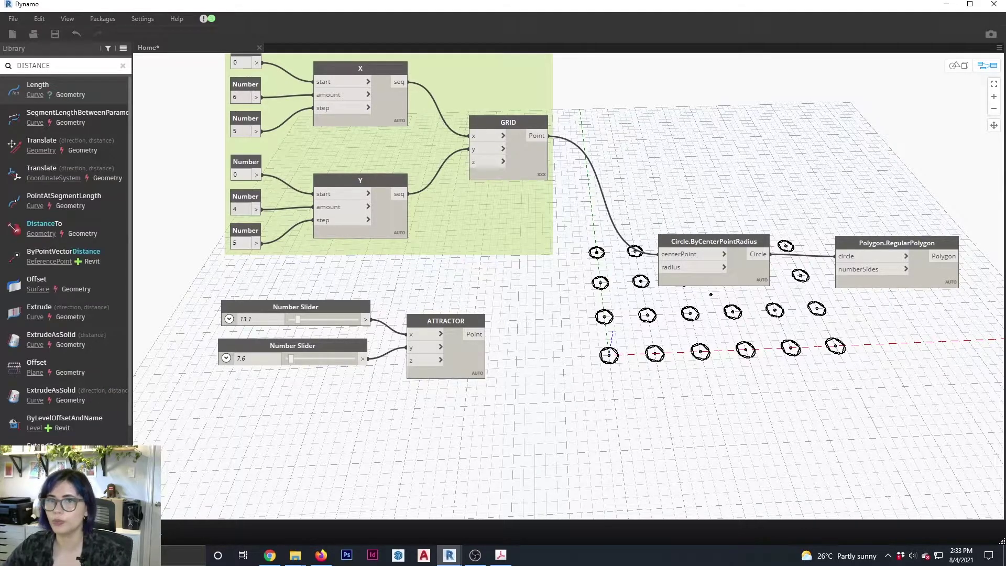
left_click(85, 228)
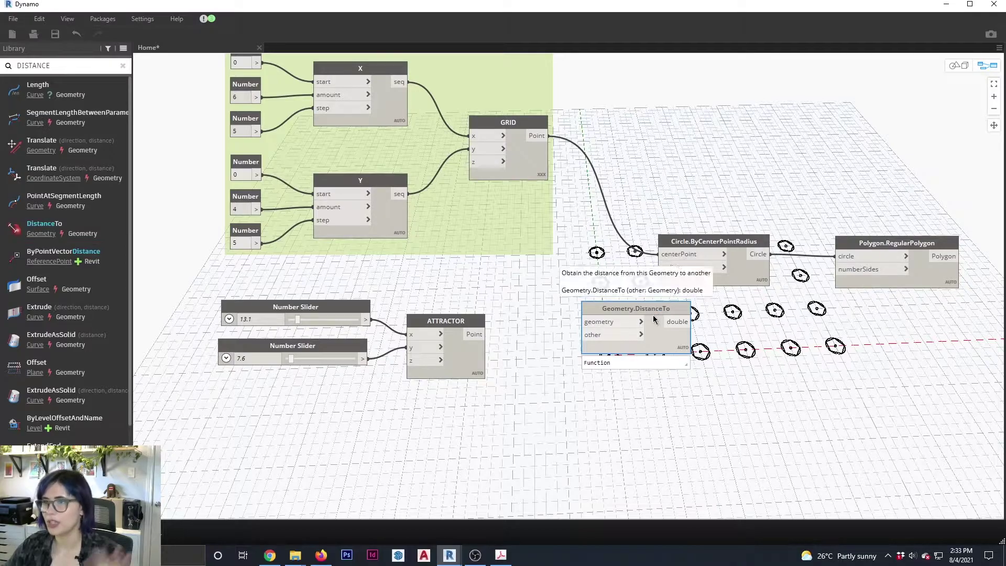
left_click_drag(669, 311, 664, 383)
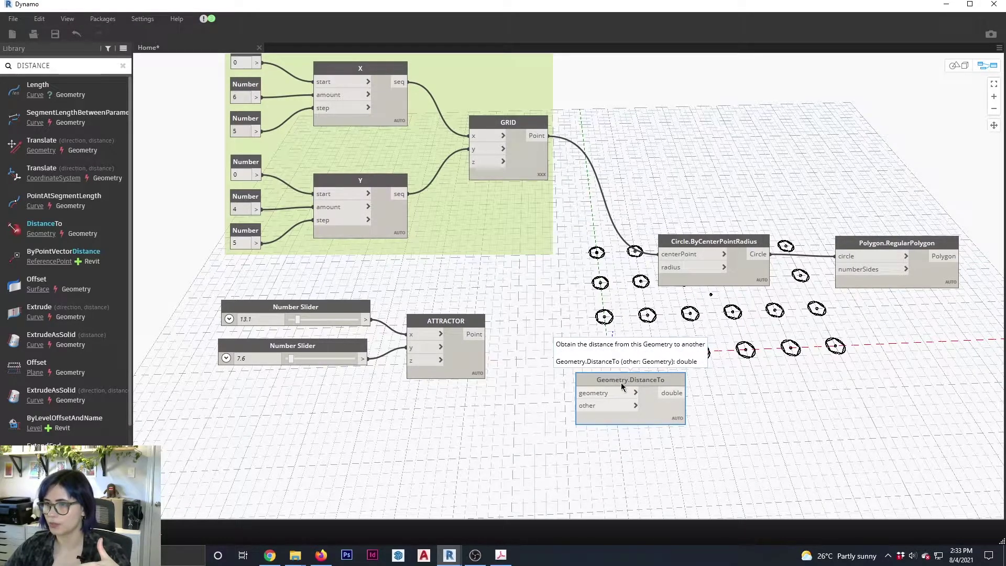
left_click_drag(618, 387, 603, 313)
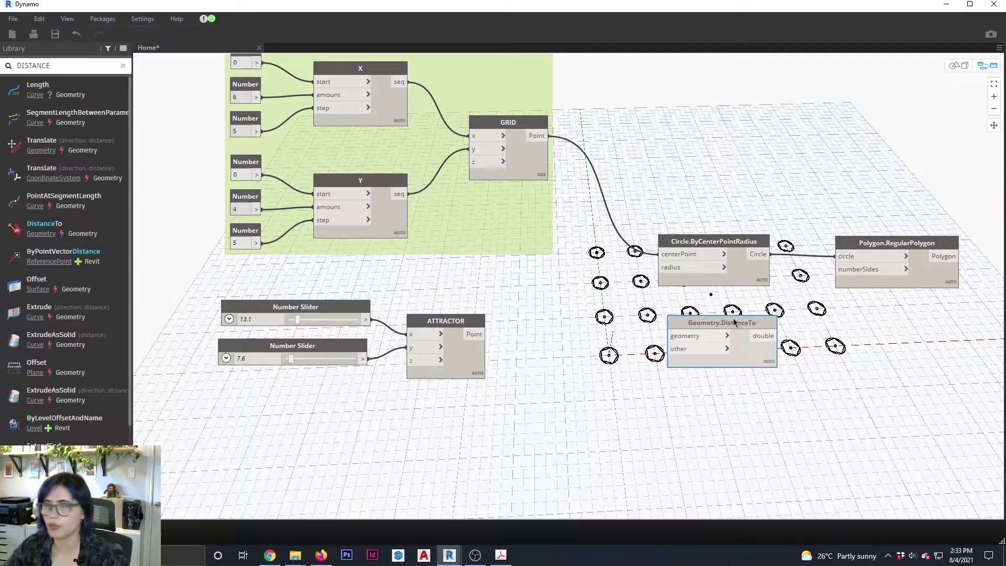
left_click_drag(734, 322, 710, 321)
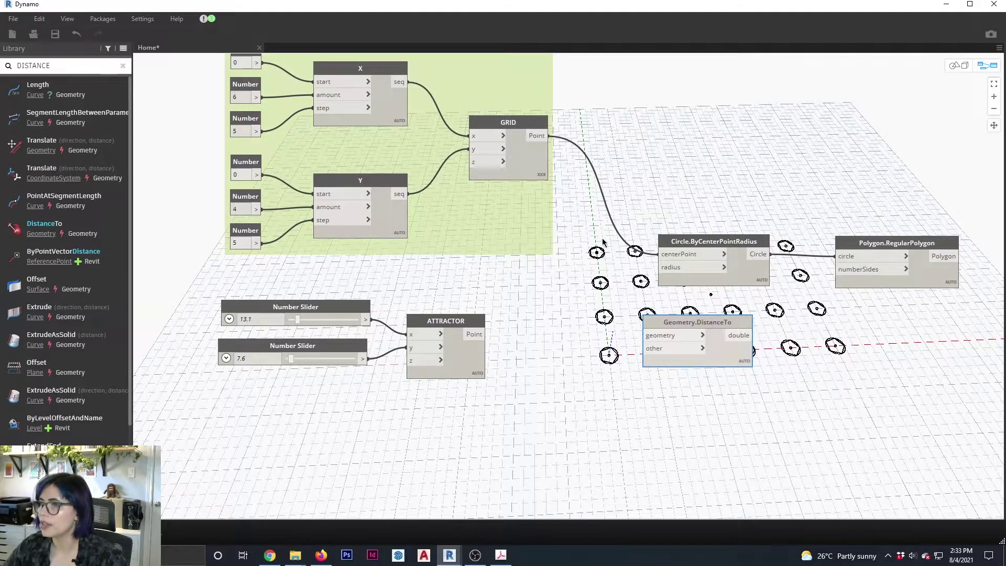
Connect the GRID and ATTRACTOR points to DistanceTo's geometry and other inputs, and its output to the circle node's radius input
left_click(549, 136)
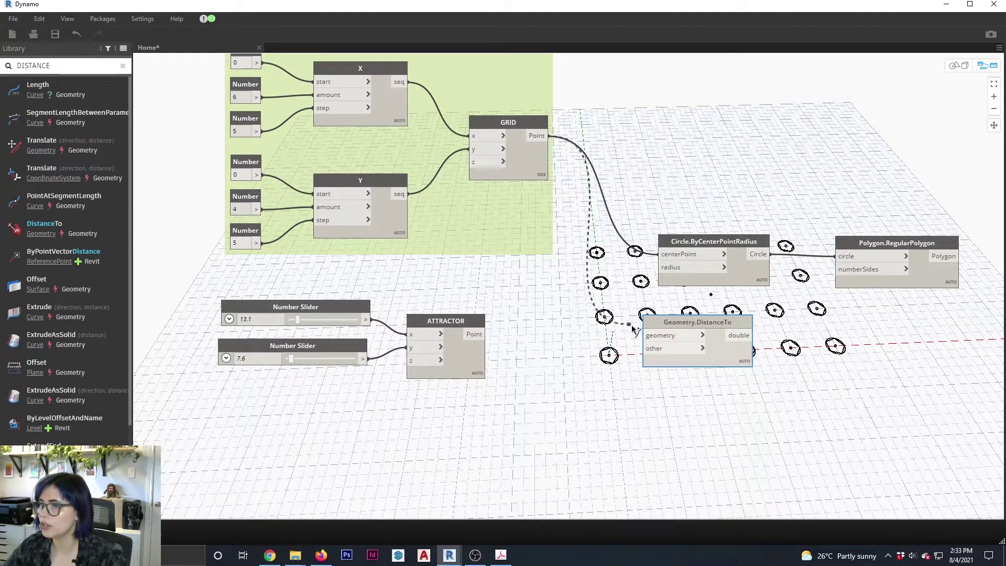
left_click(648, 336)
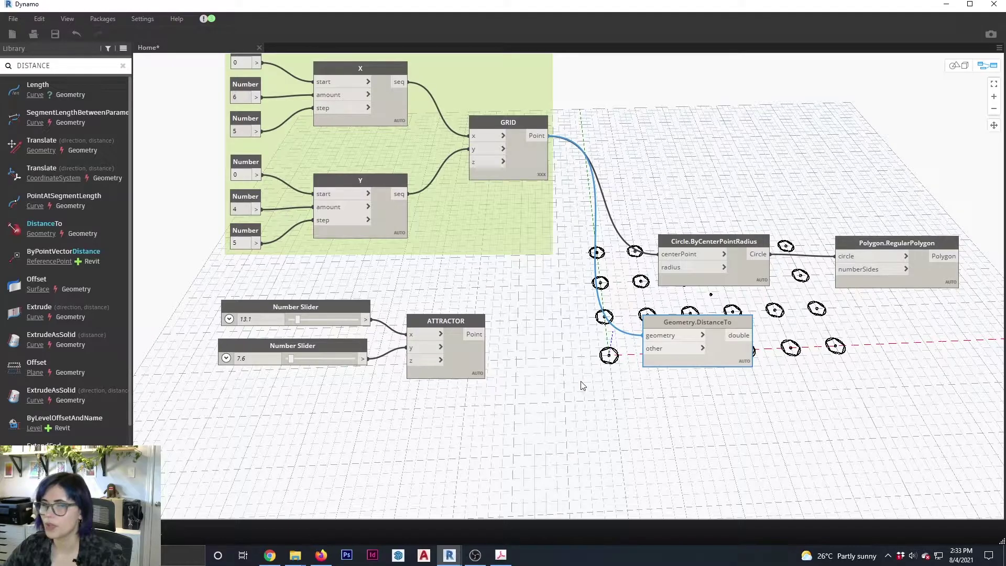
left_click(480, 334)
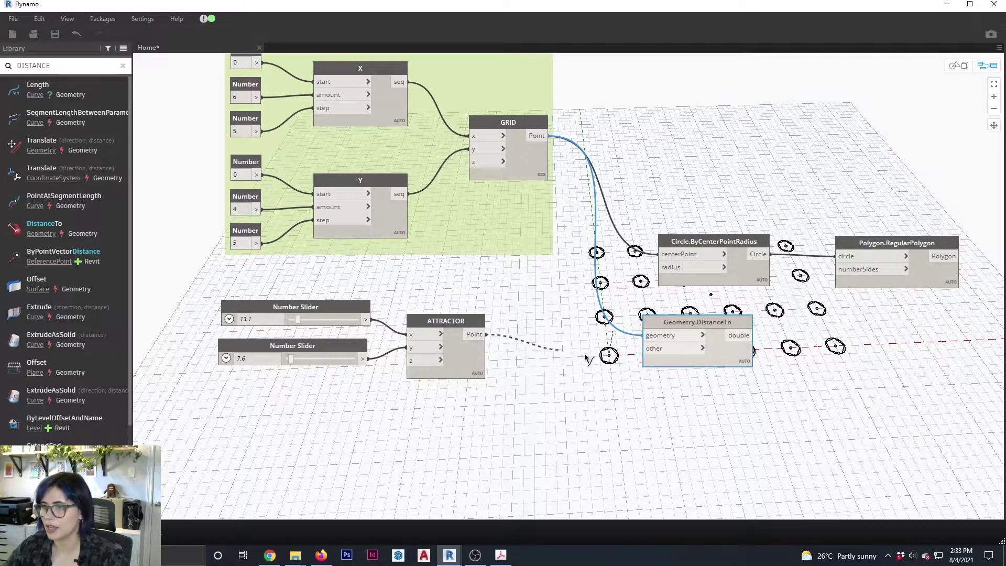
left_click(644, 349)
left_click_drag(686, 323, 635, 341)
mouse_move(684, 370)
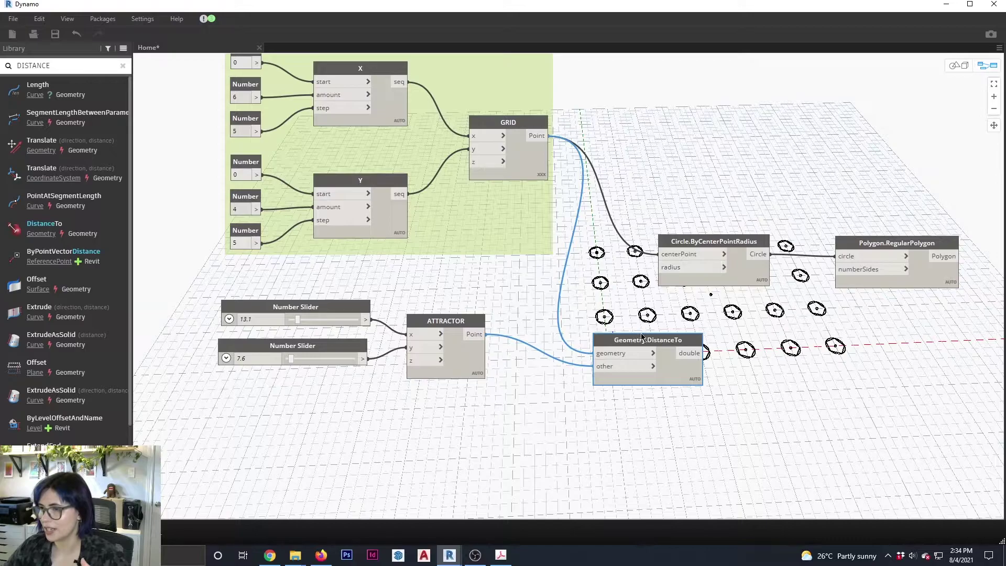
left_click_drag(633, 345, 566, 289)
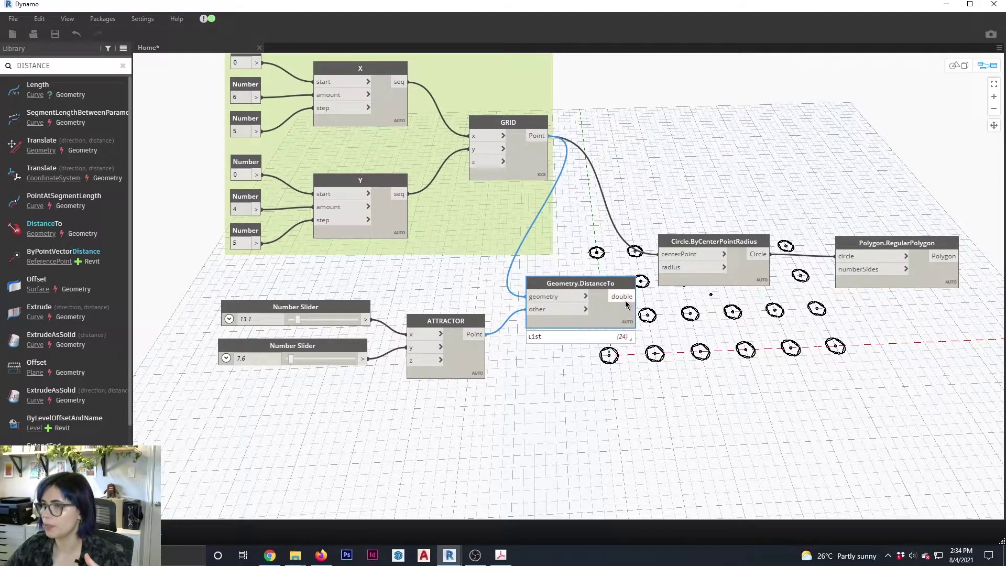
left_click_drag(636, 297, 657, 268)
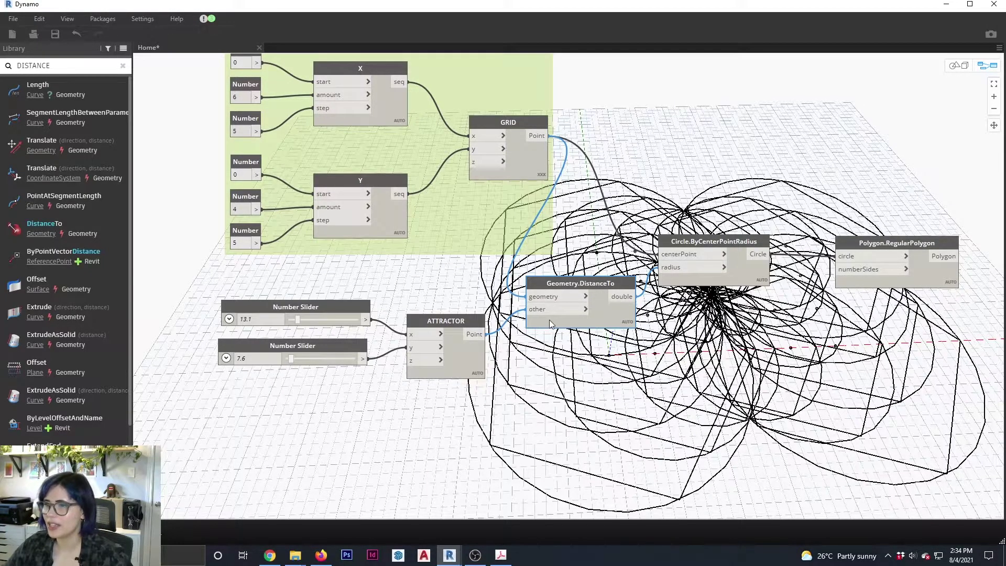
Move the Circle.ByCenterPointRadius and Polygon.RegularPolygon nodes farther from DistanceTo and reconnect Circle to the polygon's circle input
left_click(754, 243)
left_click_drag(776, 242, 835, 224)
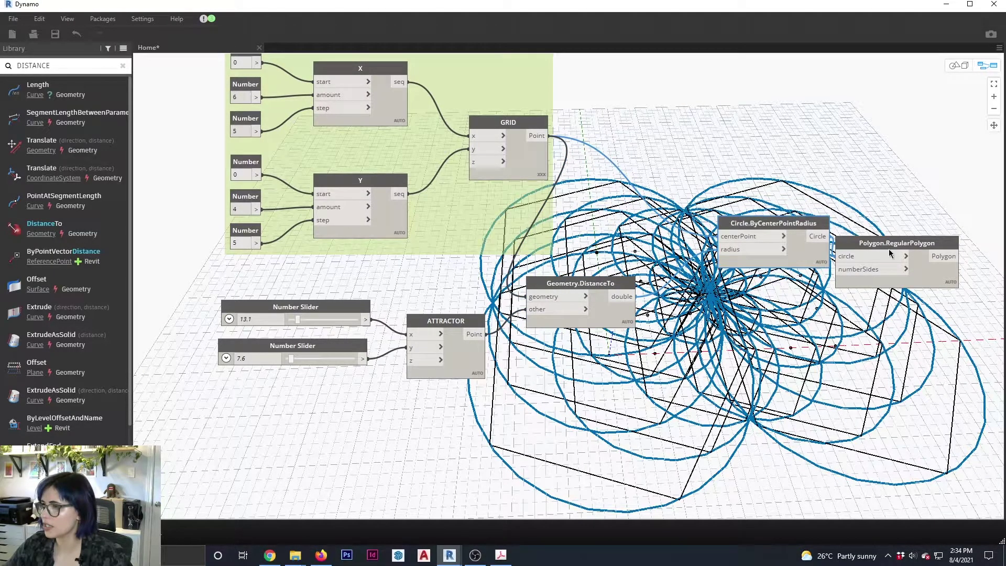
left_click(904, 256)
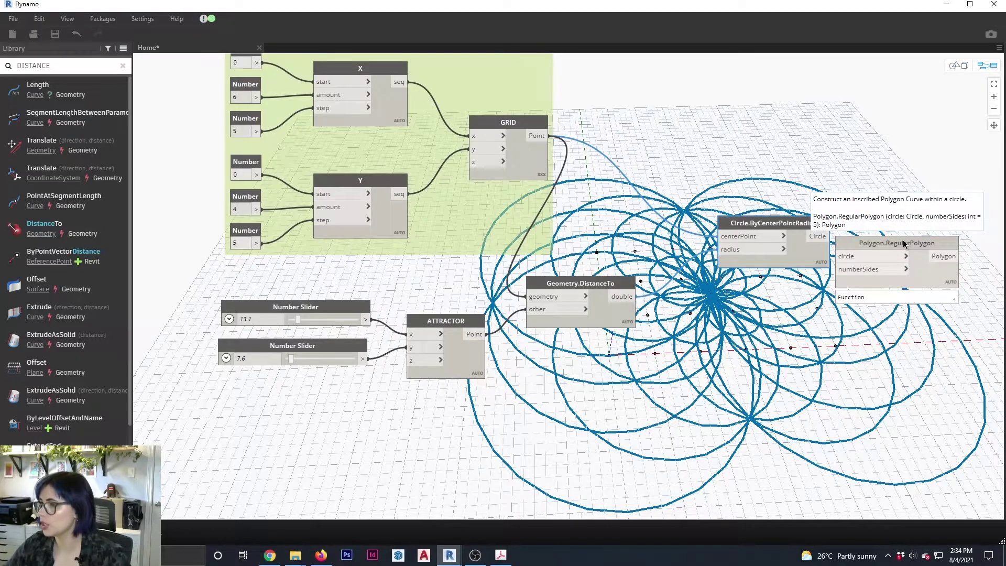
left_click_drag(904, 243, 938, 223)
left_click(830, 237)
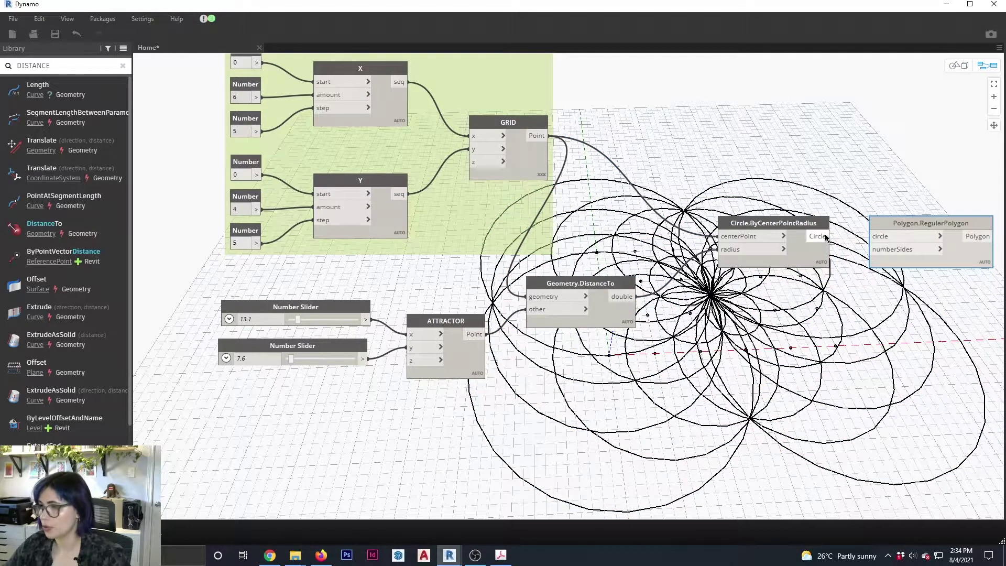
left_click(883, 237)
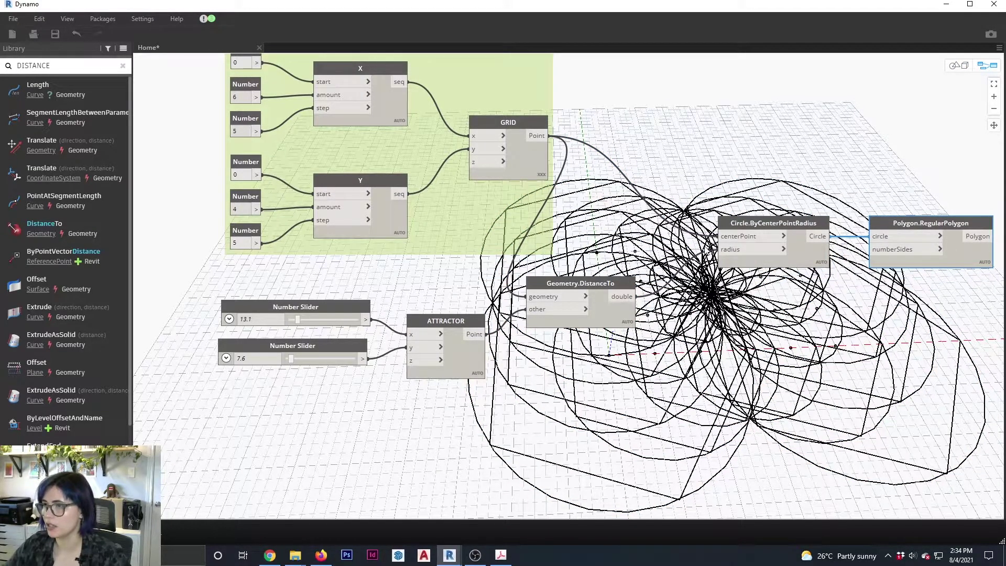
Disconnect DistanceTo's output from the circle radius and feed it into the x input of a new division (/) node
left_click(720, 249)
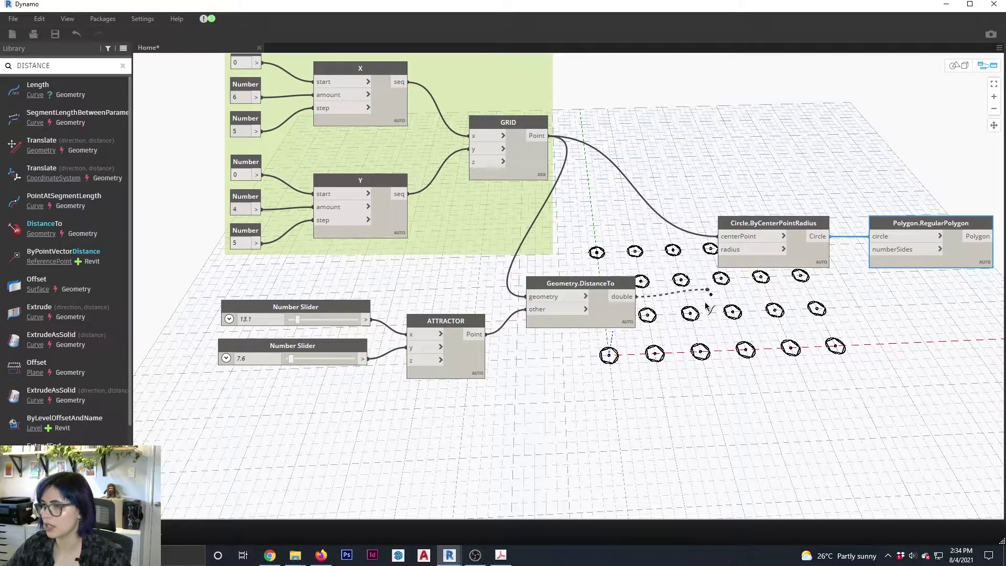
left_click(699, 307)
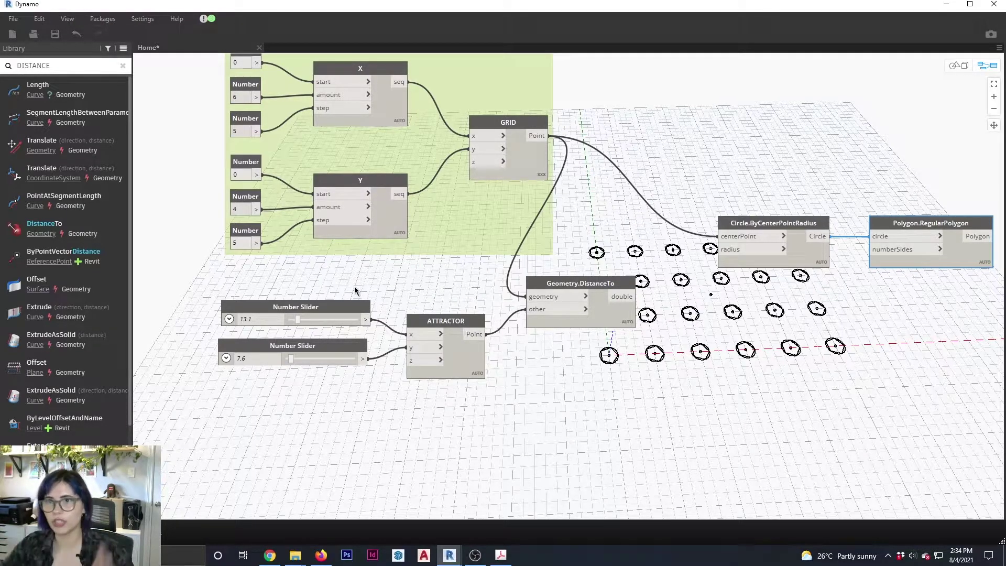
double_click(33, 65)
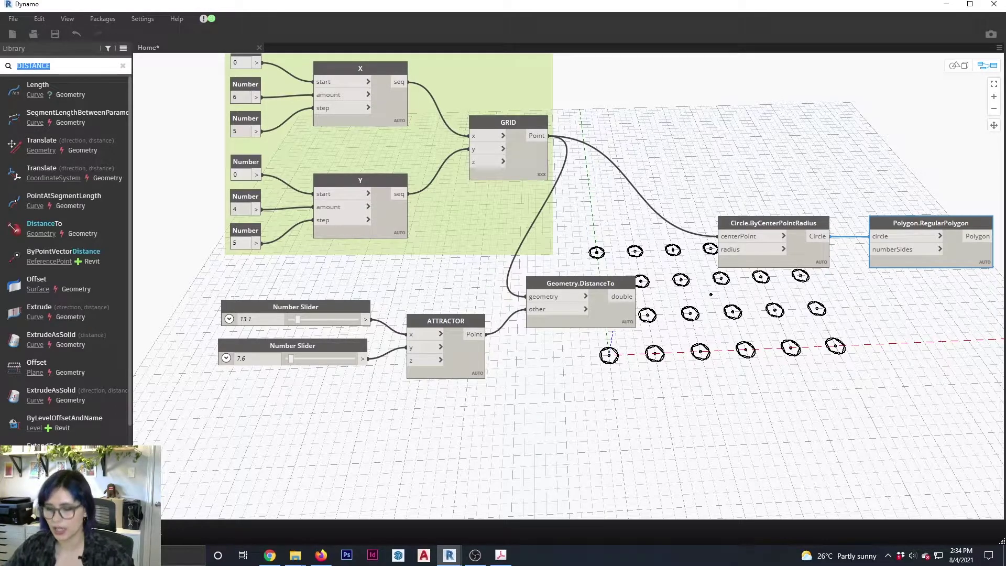
type("/")
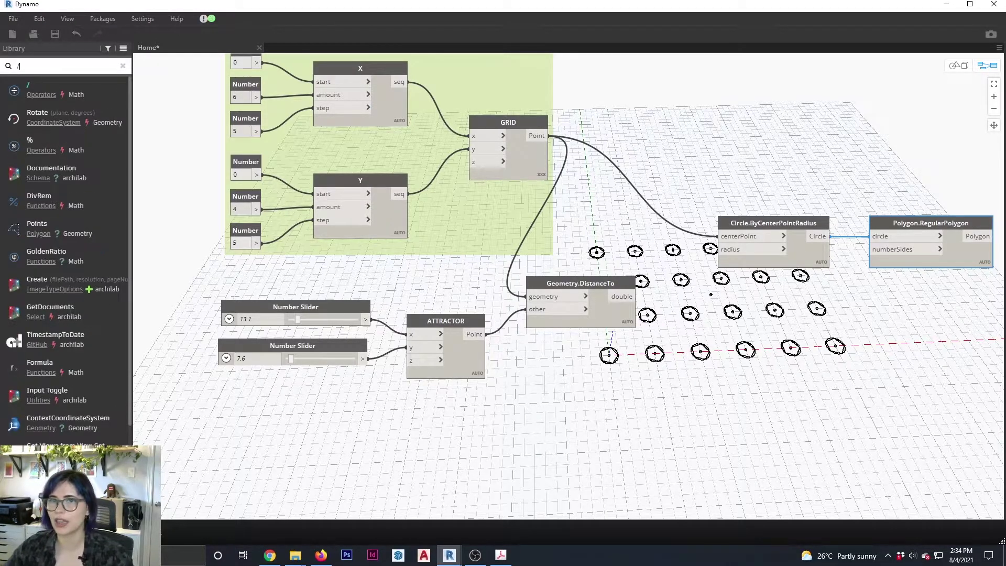
left_click(52, 92)
left_click_drag(658, 330, 697, 312)
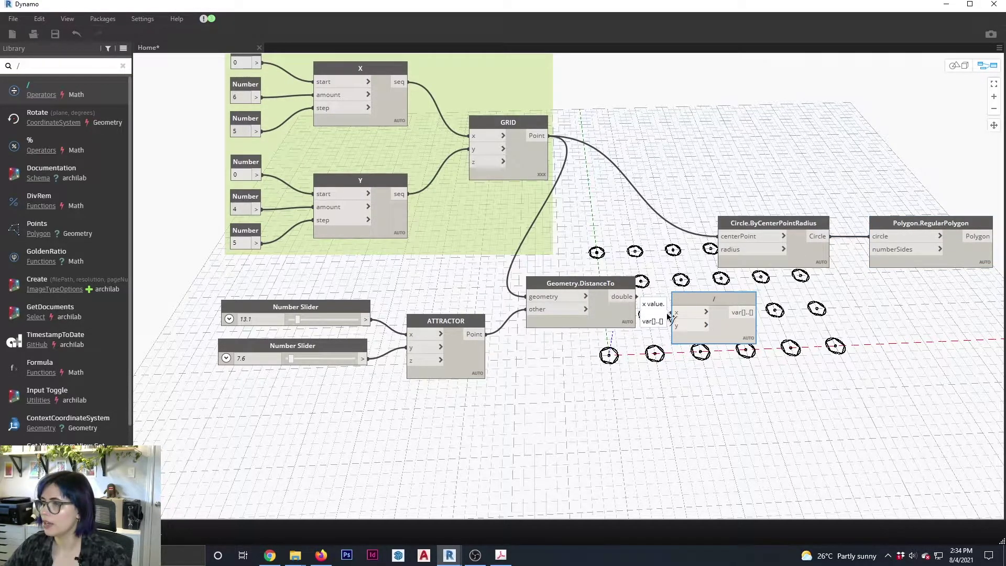
left_click_drag(671, 313, 636, 297)
left_click_drag(702, 299, 721, 304)
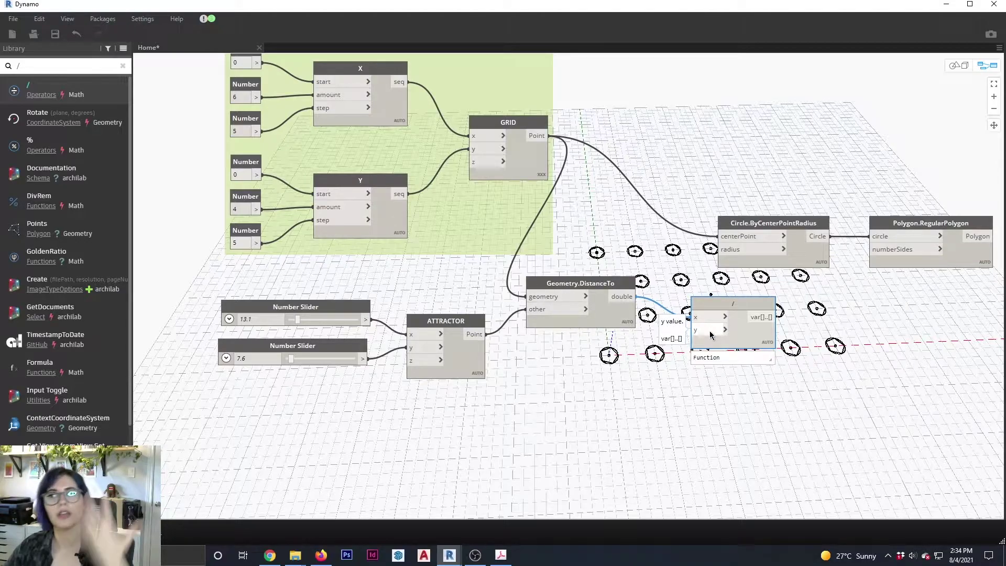
Duplicate the attractor's x-input Number Slider and place the copy below the Geometry.DistanceTo node
left_click(332, 308)
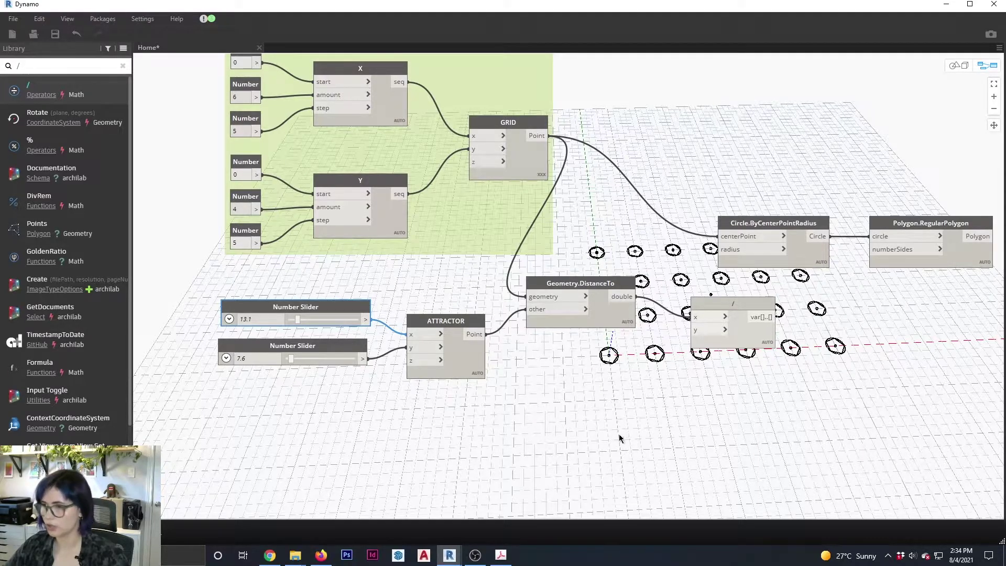
key("ctrl+c")
key("ctrl+v")
left_click_drag(516, 345, 609, 416)
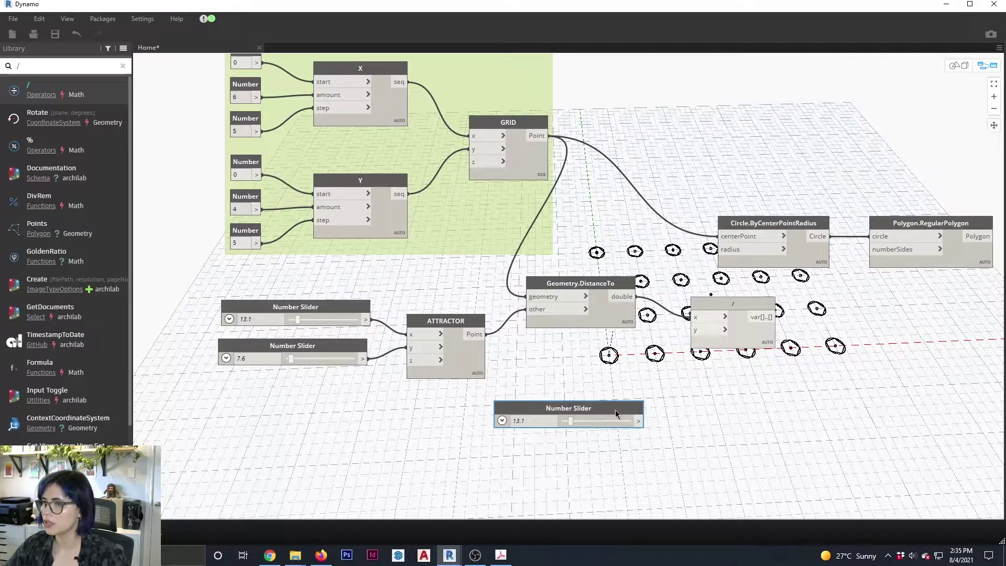
Connect the copied slider to the division node's y input and the division output to the circle's radius, repositioning the division node
left_click_drag(741, 314, 734, 357)
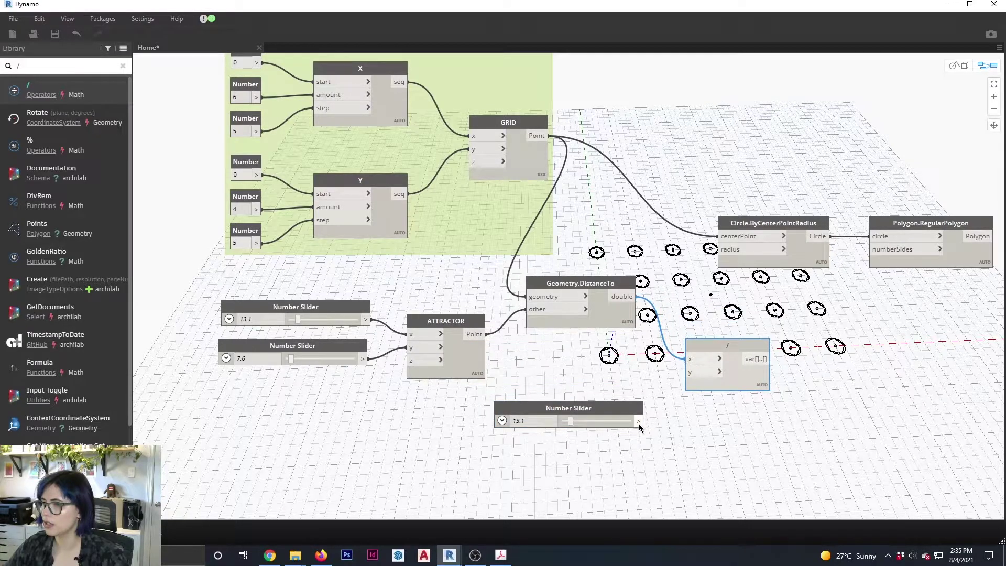
left_click_drag(639, 420, 681, 381)
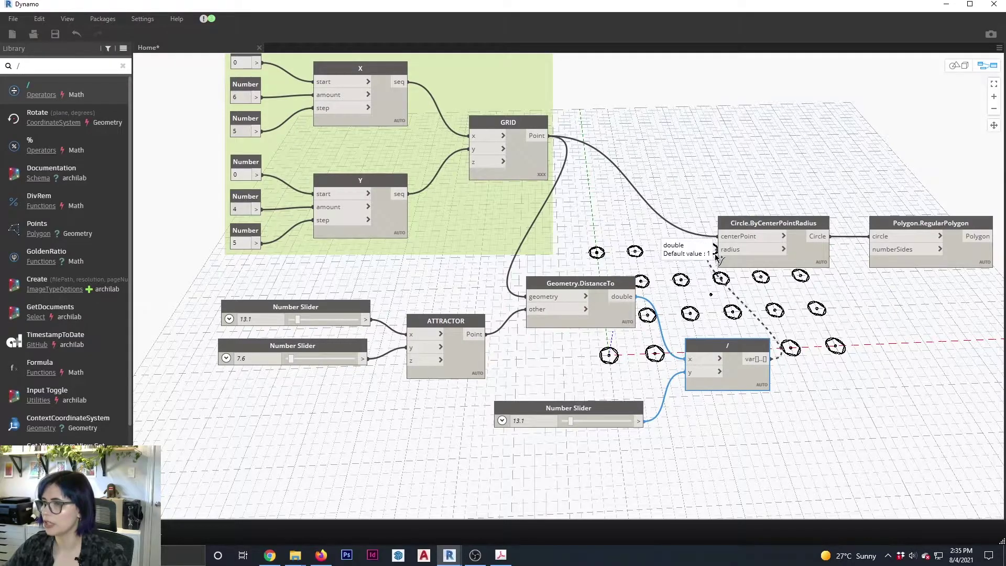
left_click_drag(720, 250, 709, 360)
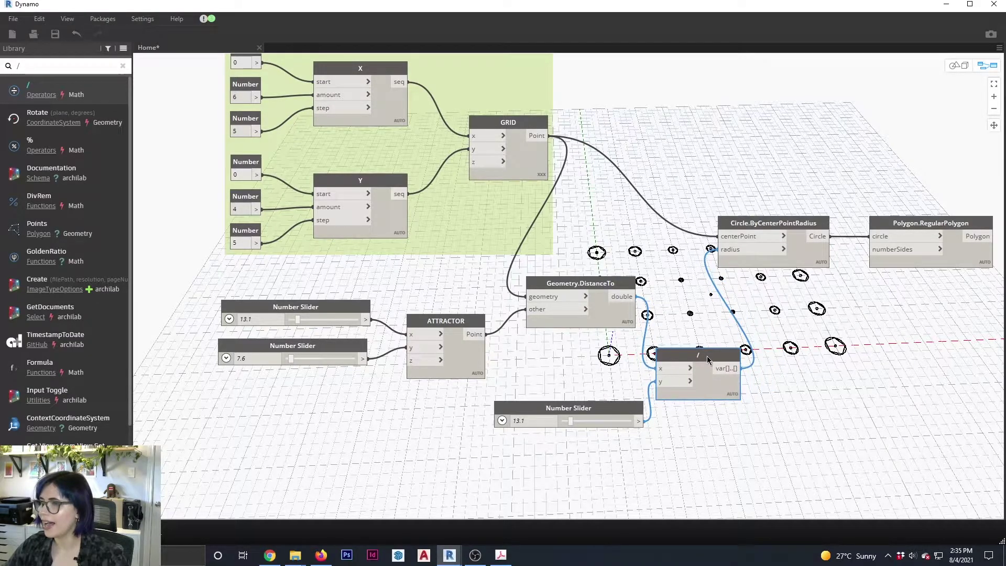
Examine the distance-scaled circles and polygons around the attractor point in the 3D preview, then return to the graph
left_click(820, 436)
key("ctrl+b")
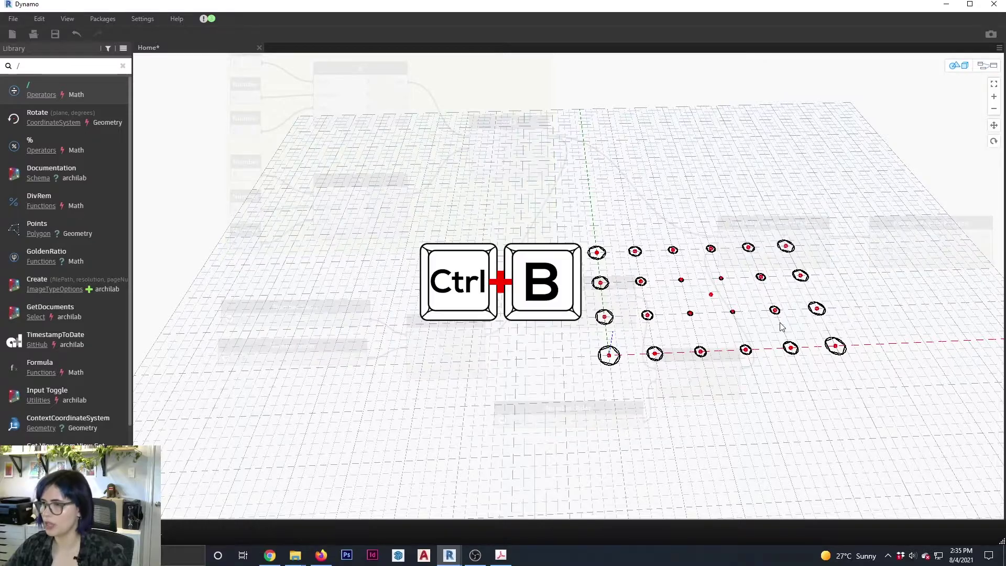
right_click_drag(696, 340, 674, 286)
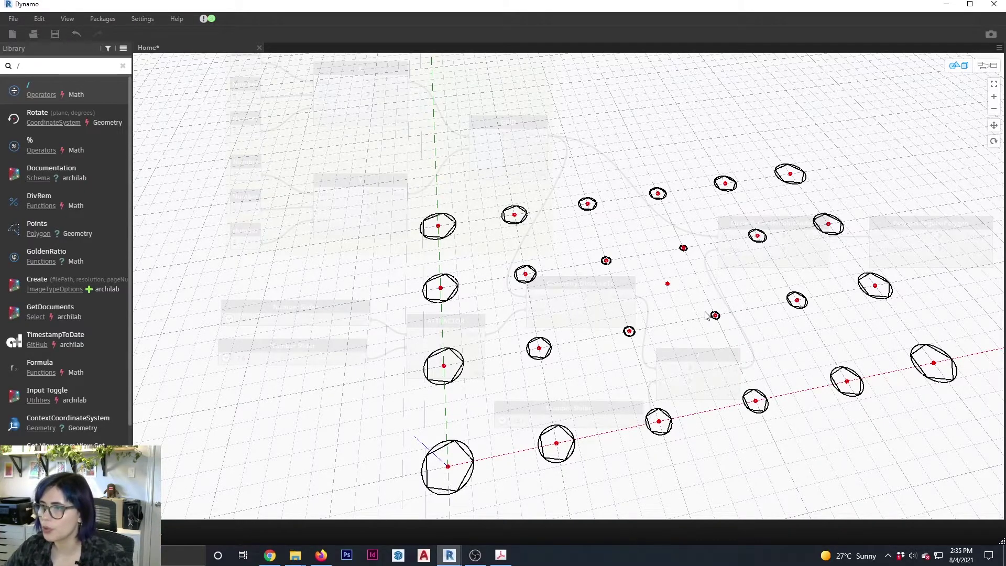
scroll(706, 320, "down", 4)
middle_click_drag(702, 331, 854, 386)
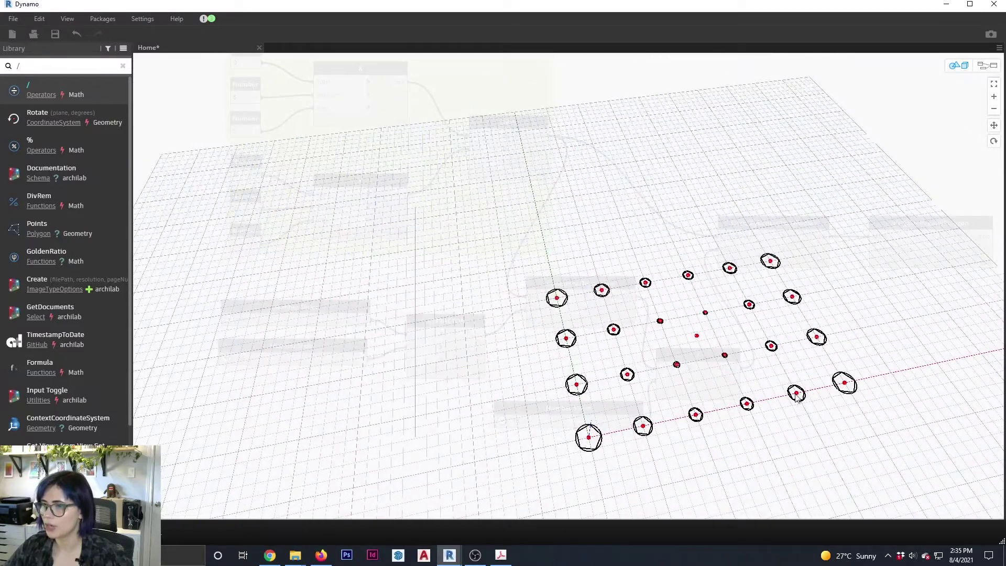
key("ctrl+b")
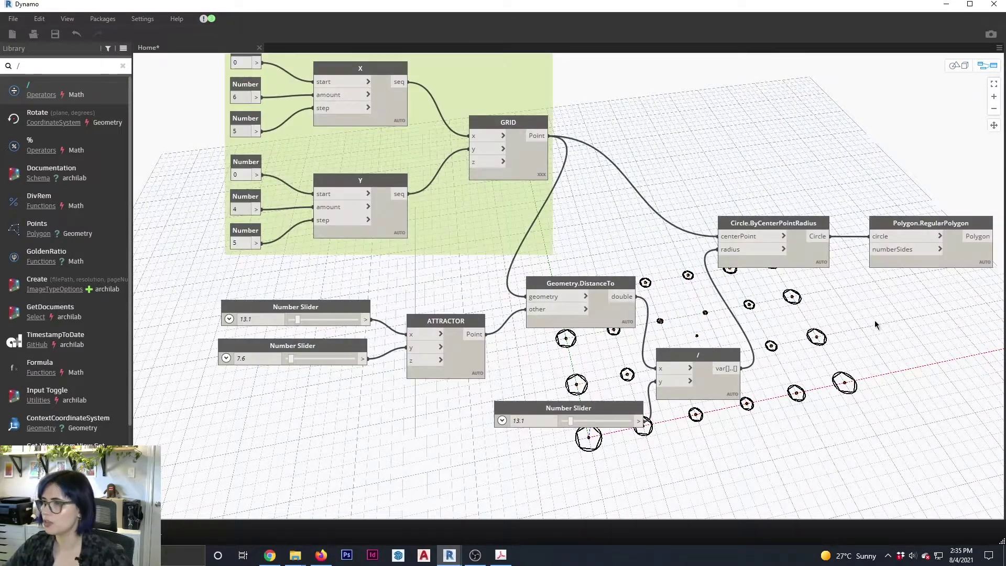
Set the divisor Number Slider feeding the division node's y input to 5
scroll(812, 309, "down", 2)
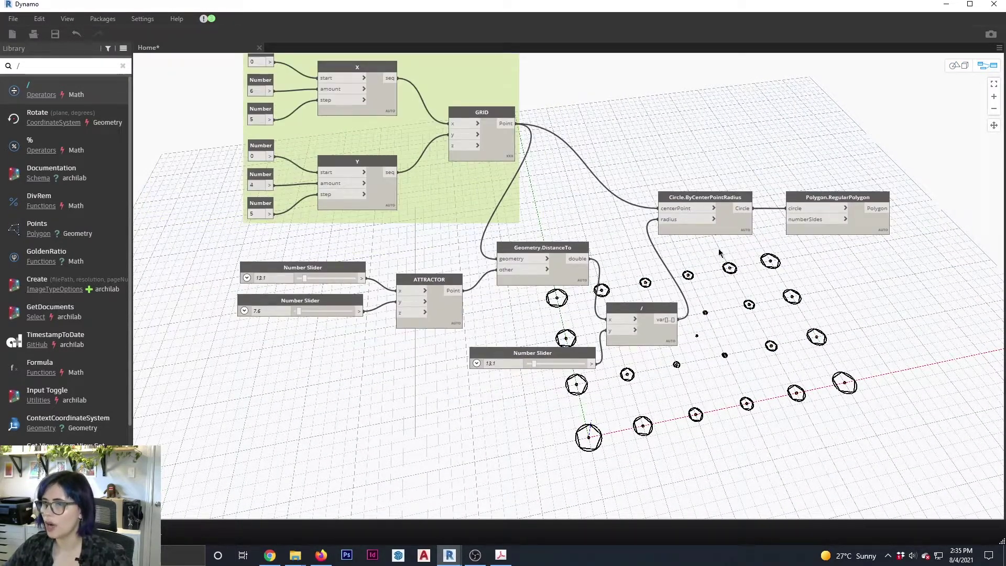
middle_click_drag(719, 253, 662, 243)
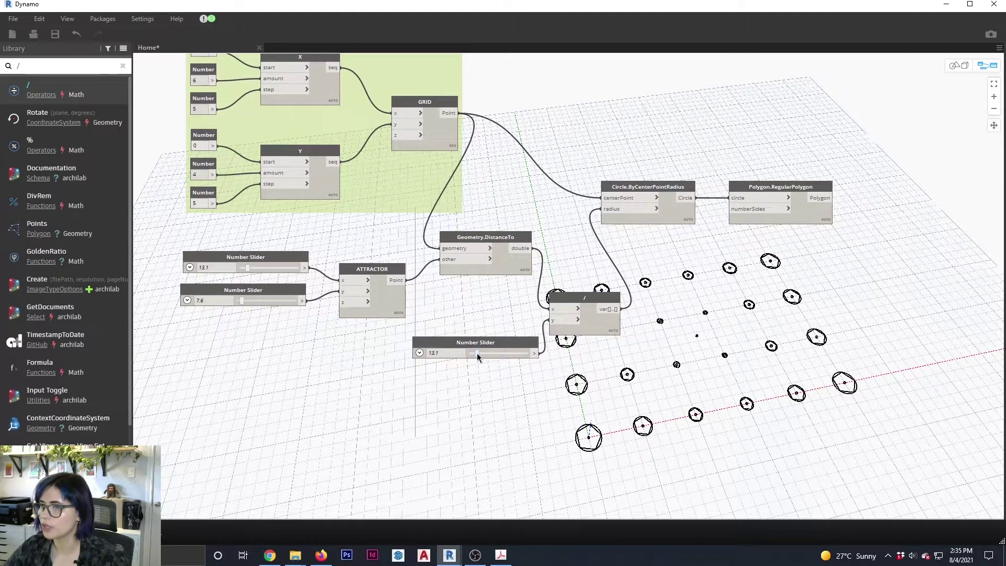
left_click_drag(477, 354, 474, 354)
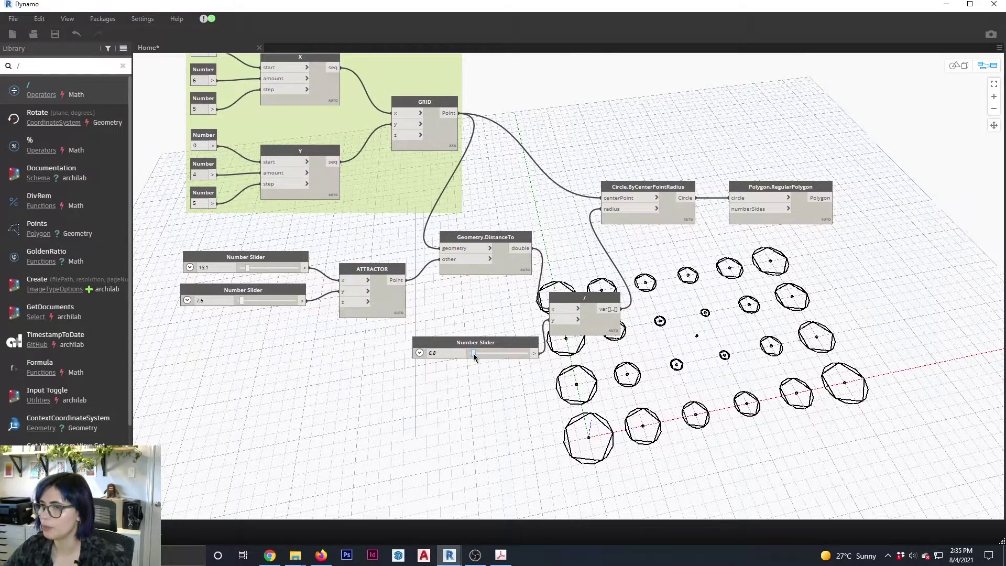
left_click_drag(473, 355, 473, 354)
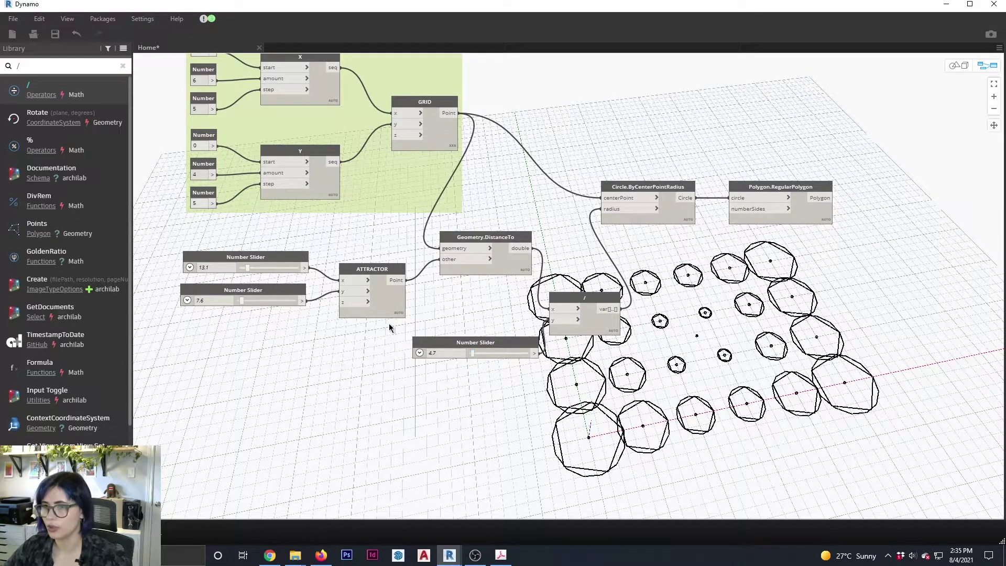
double_click(439, 354)
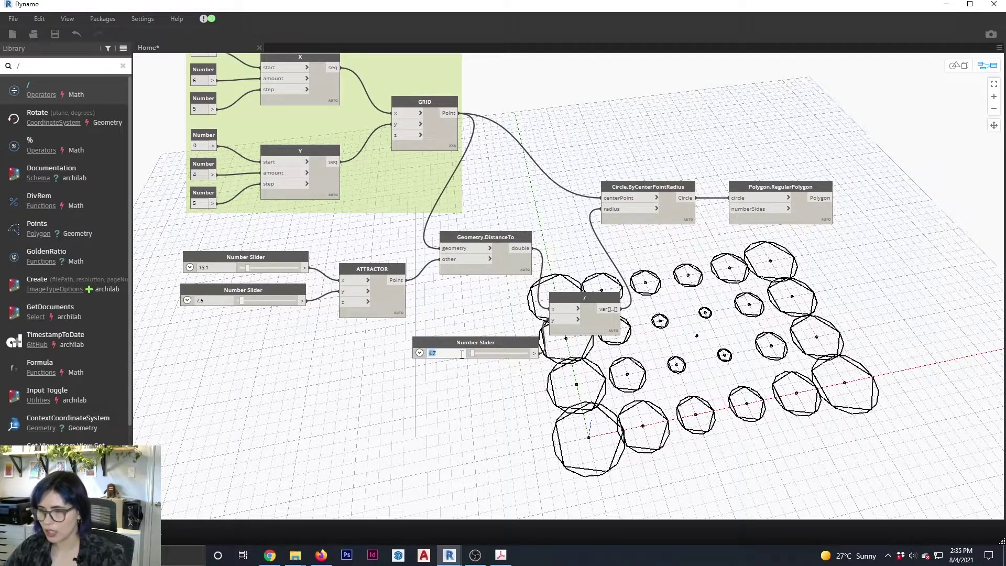
type("5")
key("Return")
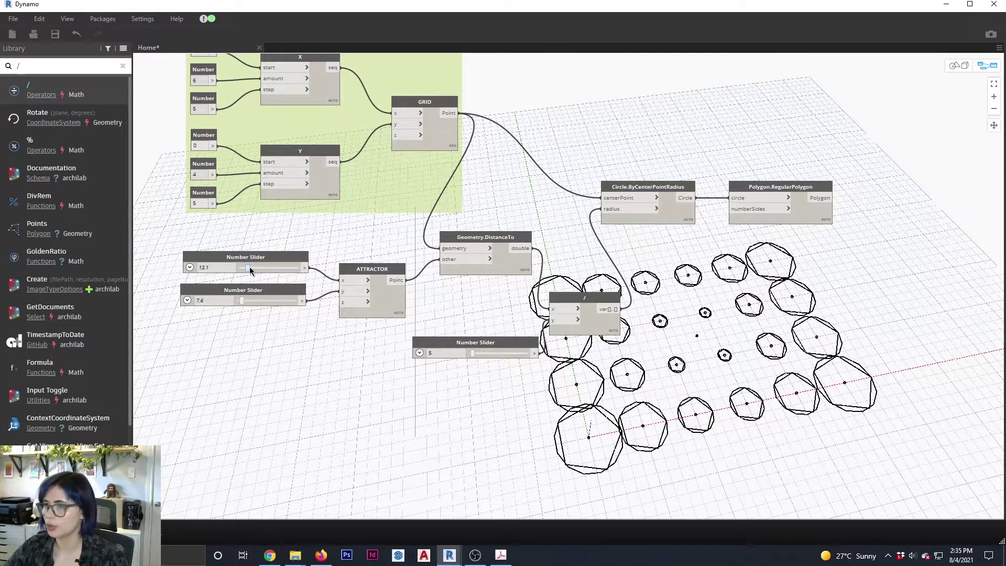
Set the attractor's x slider to 12.3 and y slider to 2.2, and move the Polygon.RegularPolygon node farther from the circle node
mouse_move(250, 267)
left_mouse_down()
mouse_move(262, 267)
mouse_move(247, 270)
left_mouse_up()
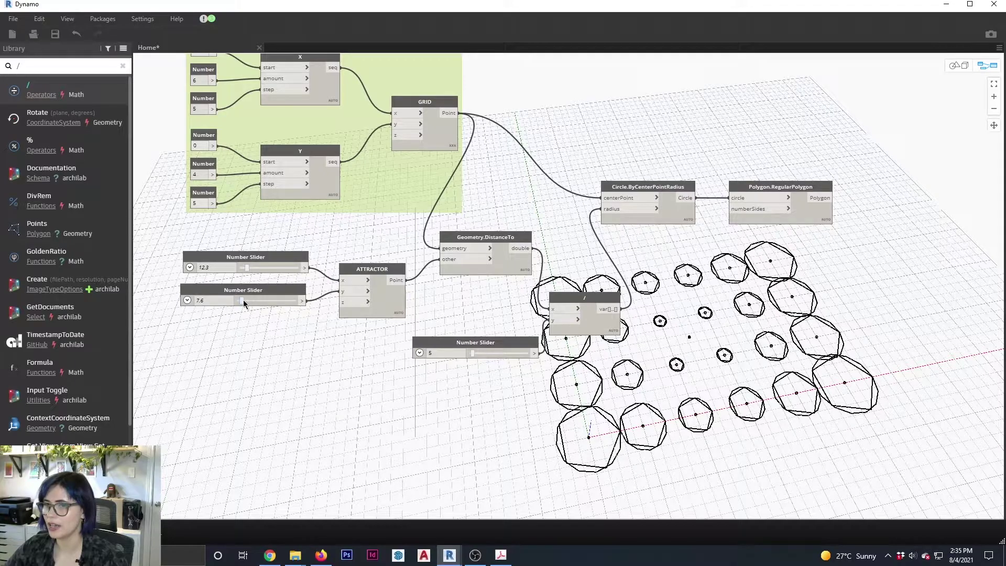
left_click_drag(246, 301, 240, 301)
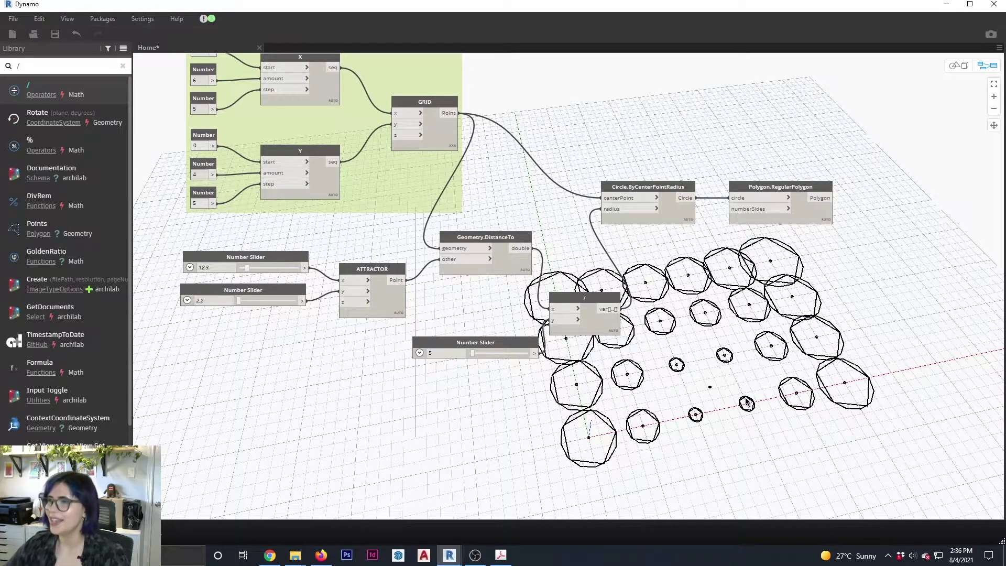
left_click_drag(773, 187, 815, 204)
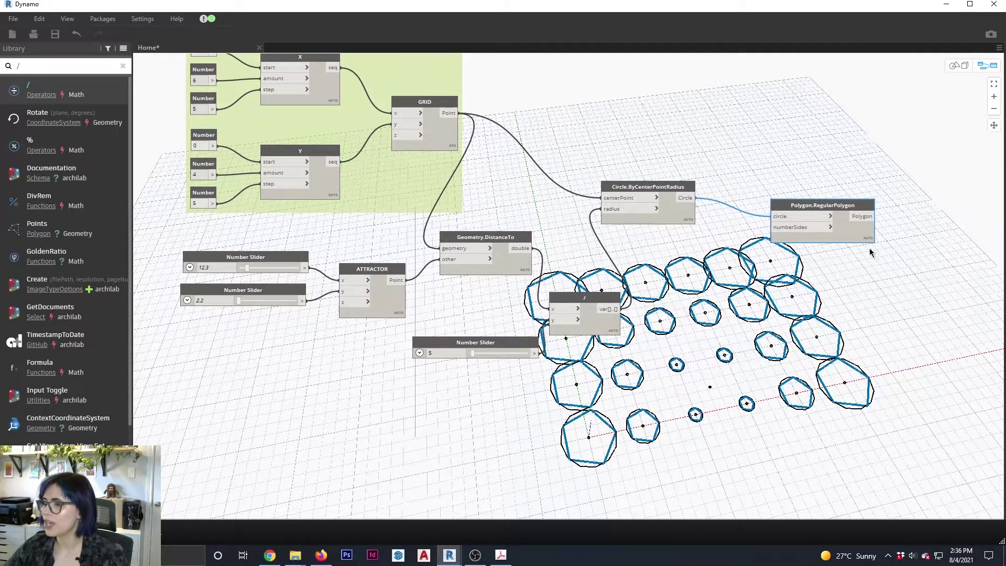
left_click(919, 294)
middle_click_drag(876, 294, 833, 286)
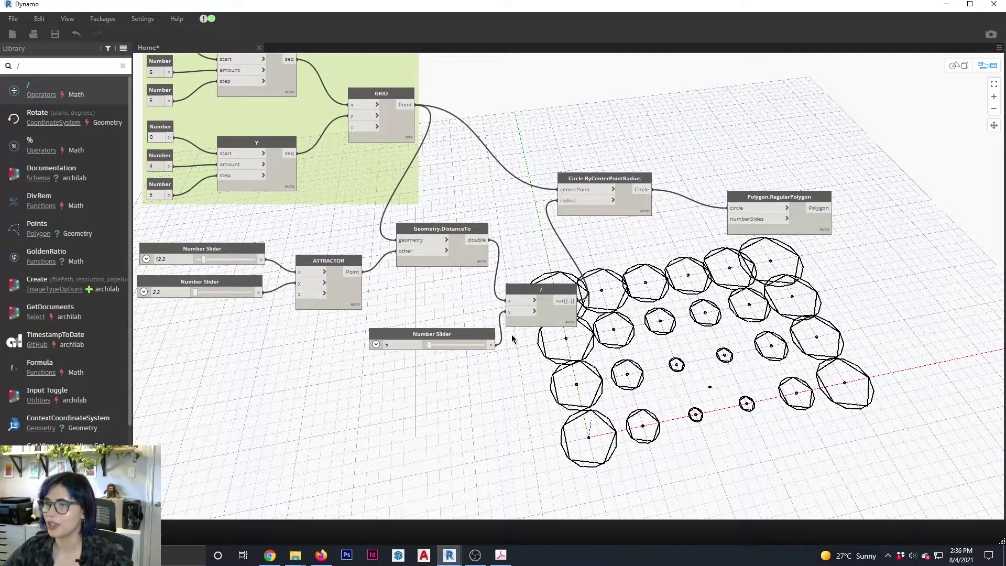
Try driving the polygon's numberSides input with the division output and adjusting the divisor slider
left_click(580, 300)
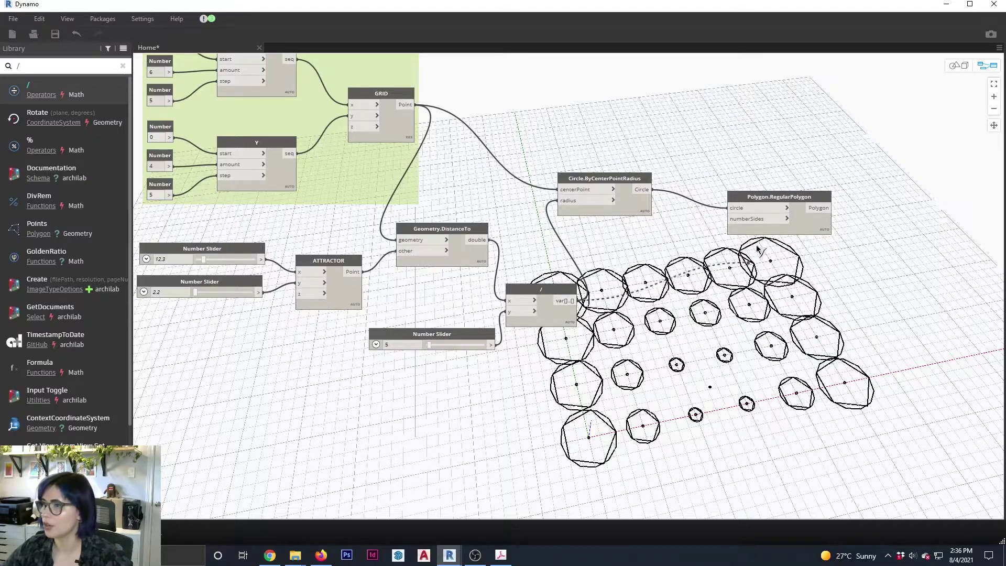
left_click(731, 219)
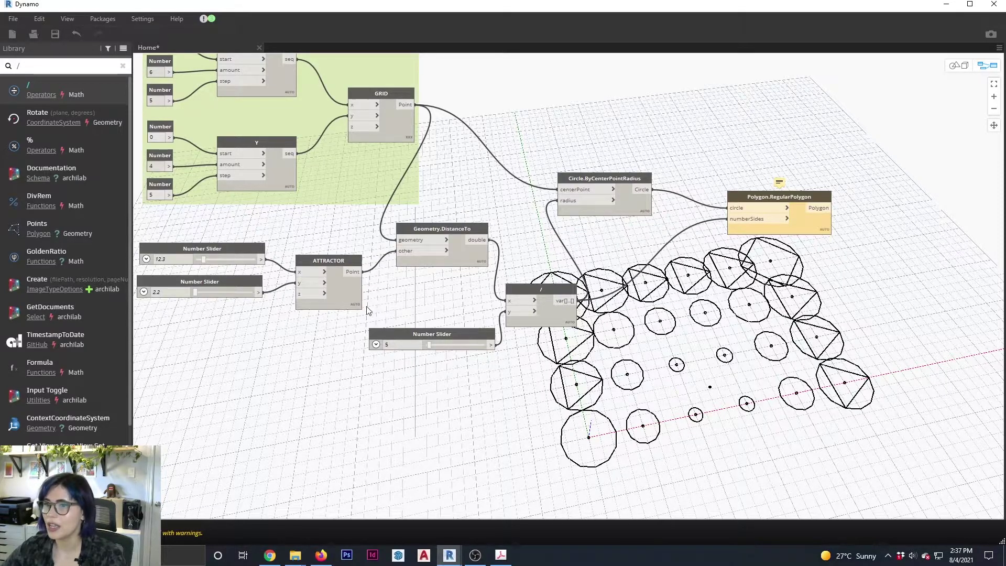
left_click_drag(430, 348, 428, 350)
left_click(429, 347)
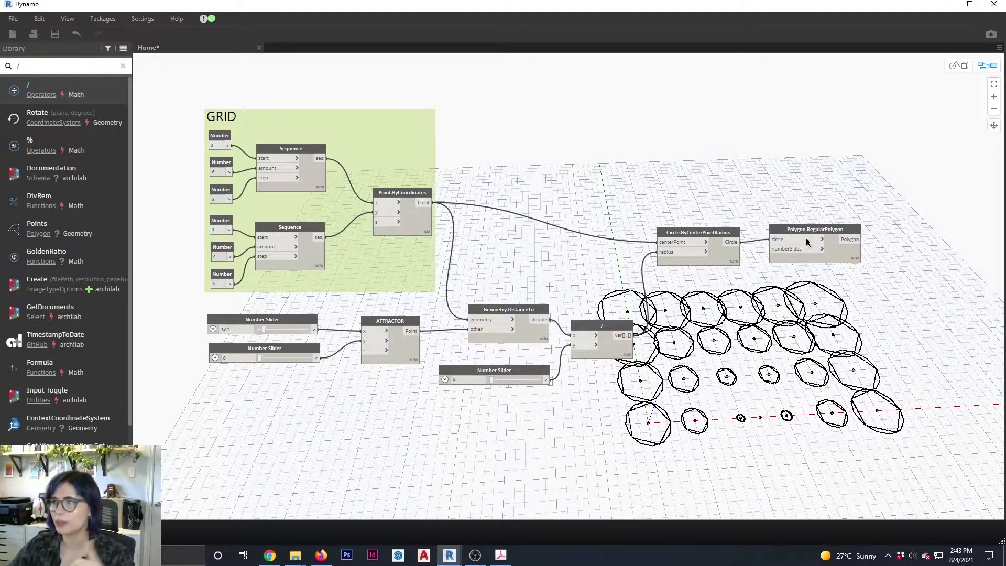
Feed the polygon's numberSides input from a copy of the lower sequence's step Number node, set to 3
mouse_move(824, 235)
left_click_drag(824, 236, 838, 238)
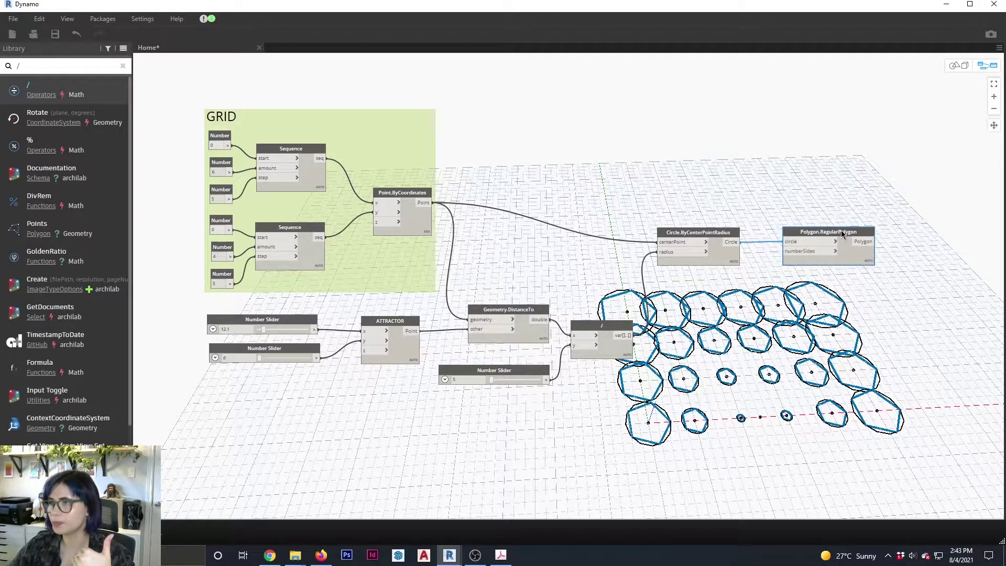
mouse_move(790, 253)
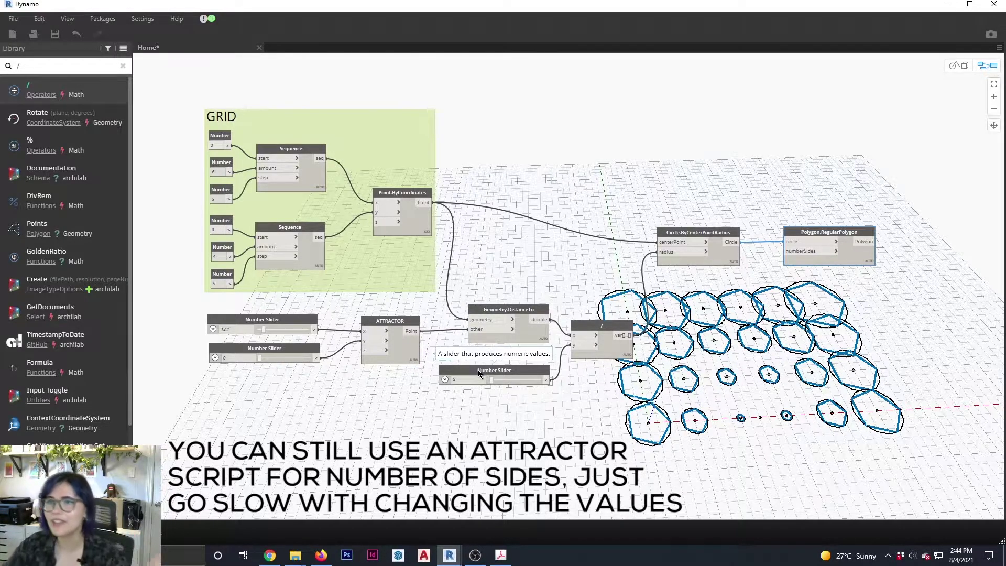
left_click(219, 277)
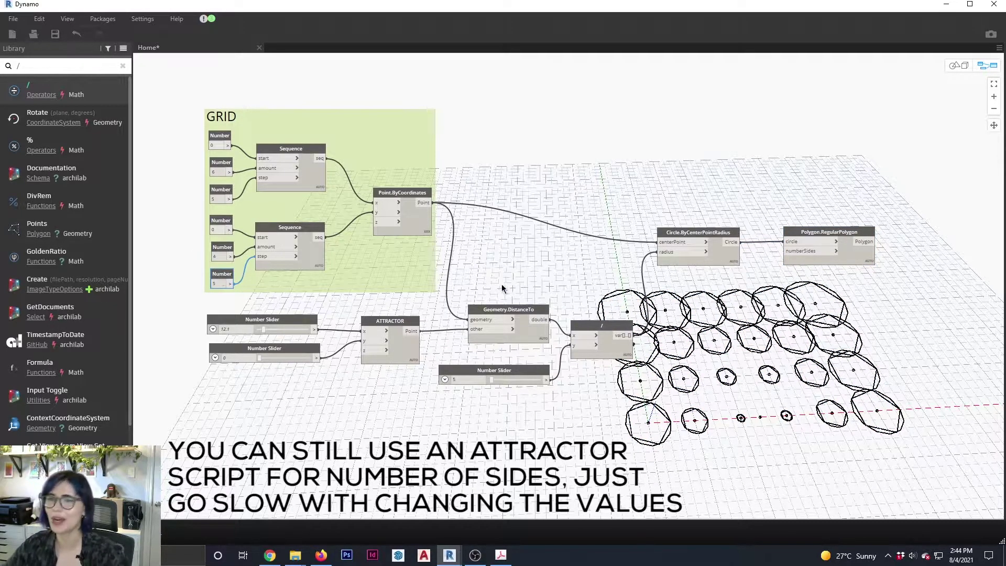
key("ctrl+c")
key("ctrl+v")
left_click_drag(260, 288, 784, 251)
double_click(726, 297)
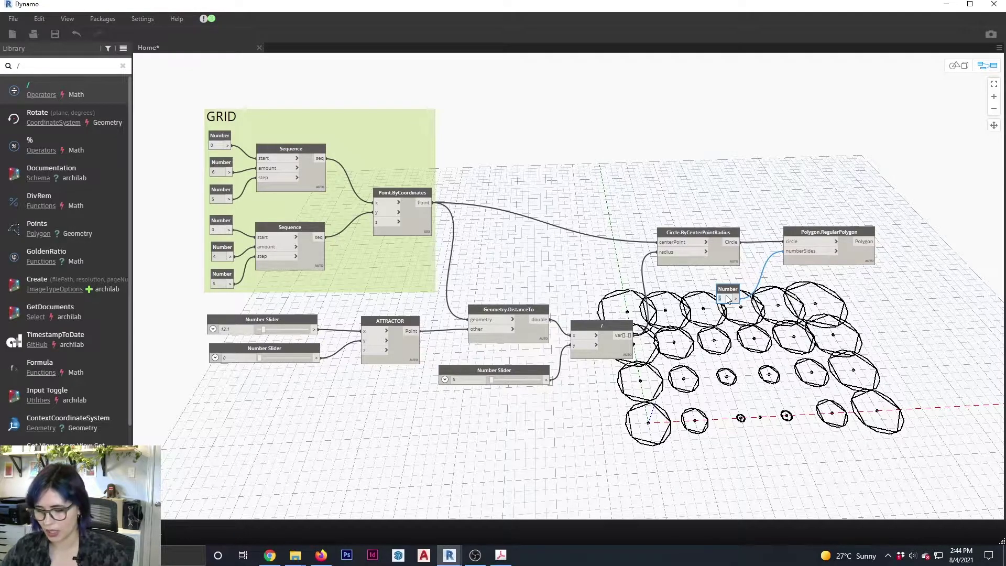
type("3")
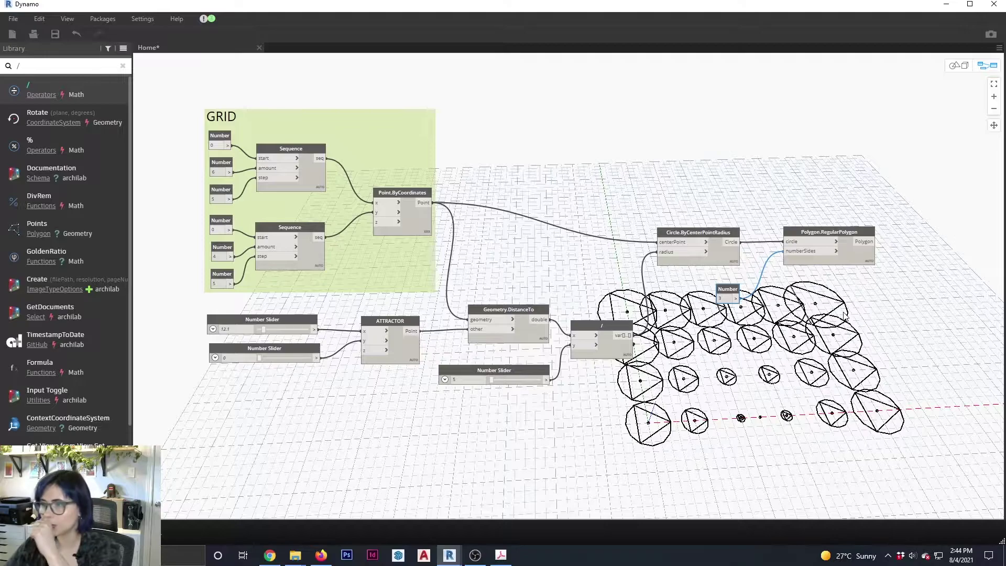
Reposition the polygon node, add a Curve.ExtrudeAsSolid node of the distance type, and place it beyond the polygon node
left_click_drag(844, 232, 859, 252)
middle_click_drag(886, 228, 839, 220)
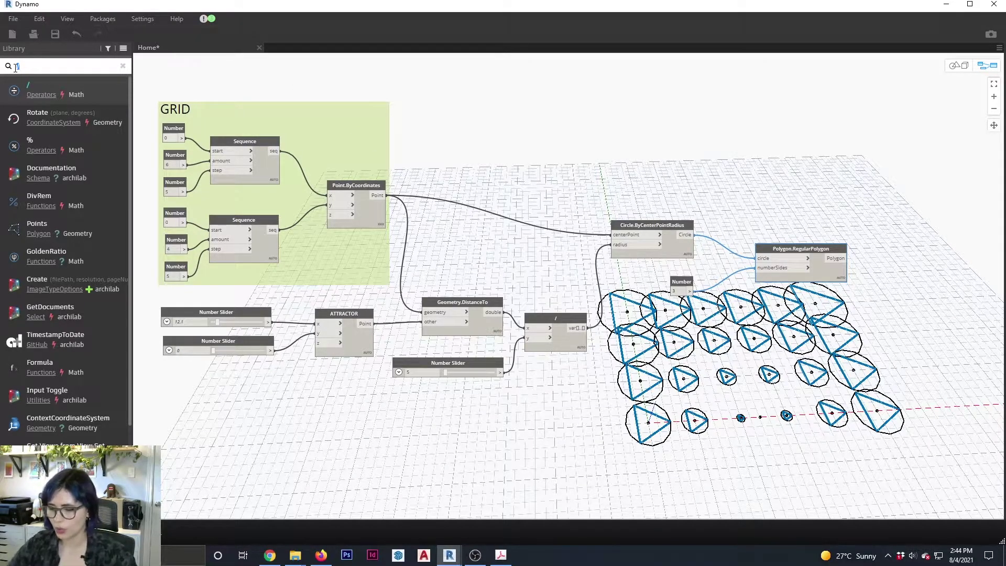
type("SOLID")
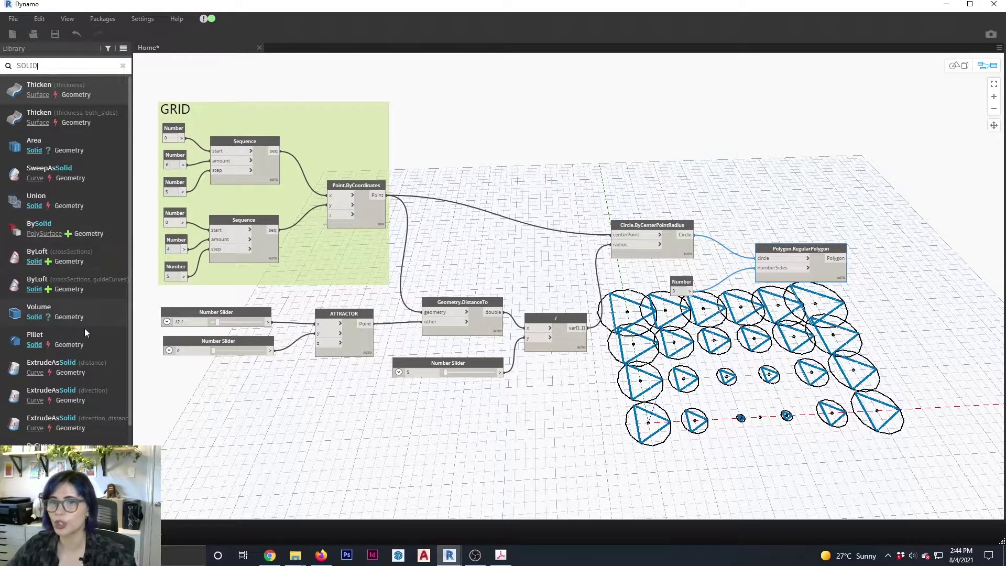
mouse_move(87, 372)
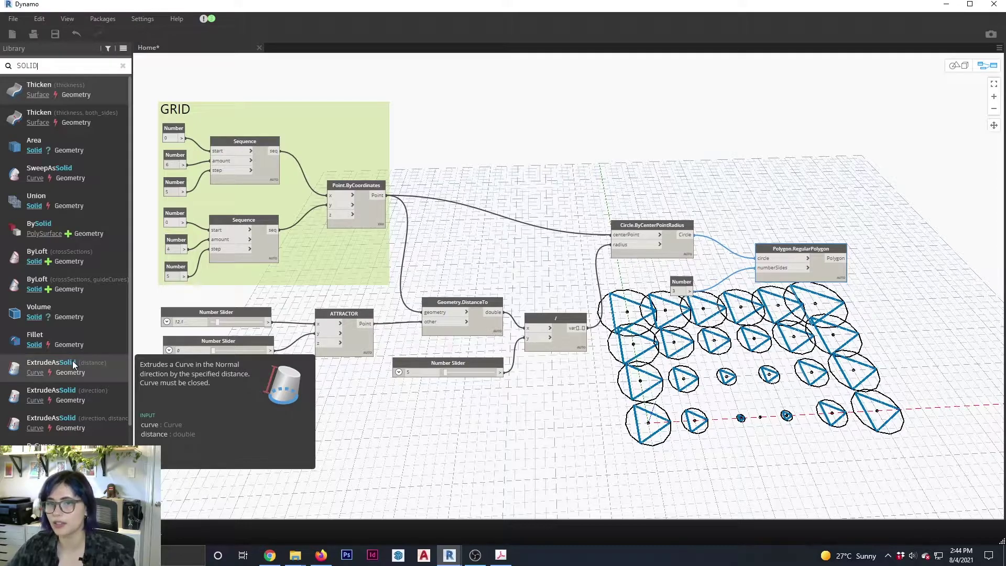
left_click(74, 370)
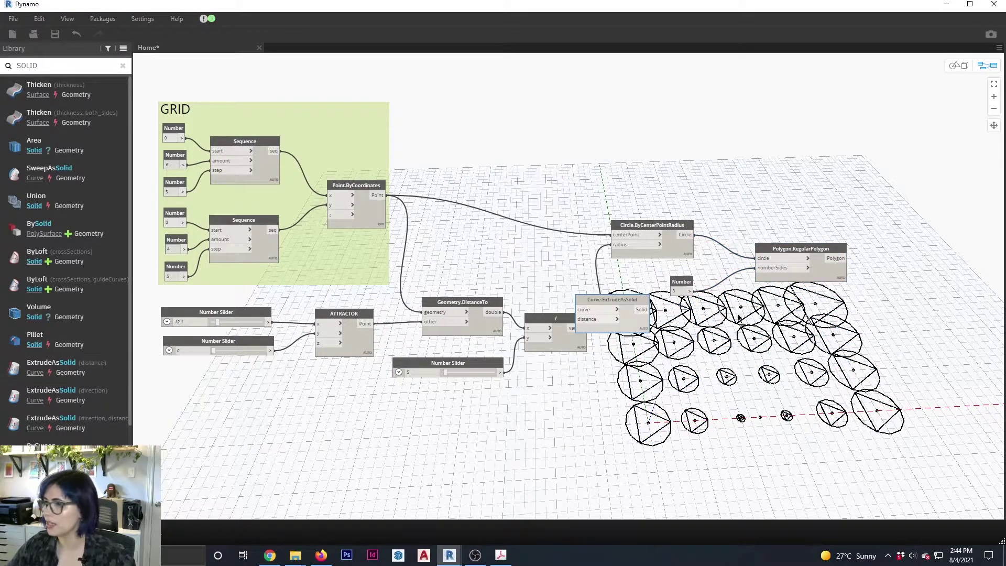
middle_click_drag(823, 342, 792, 333)
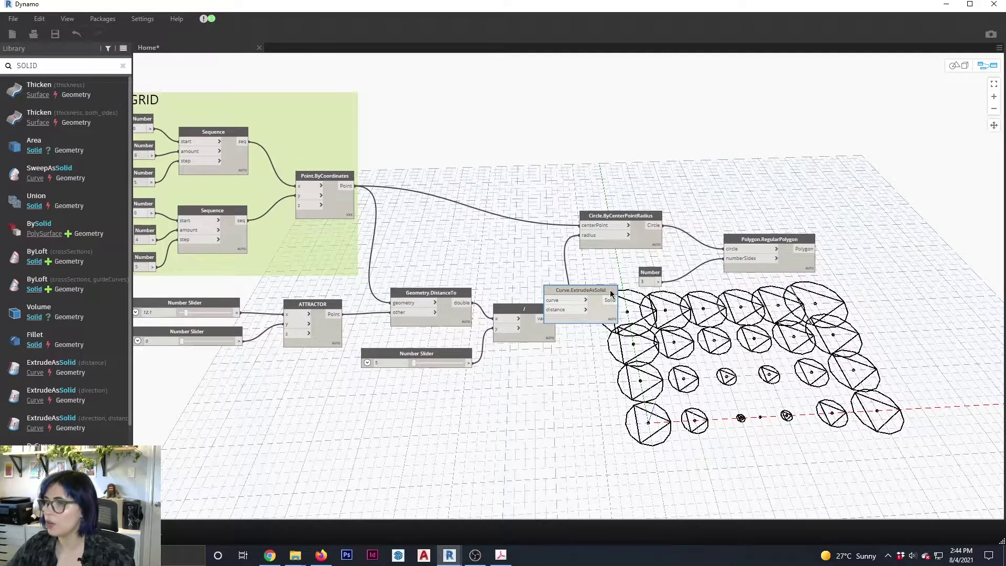
left_click_drag(610, 294, 923, 254)
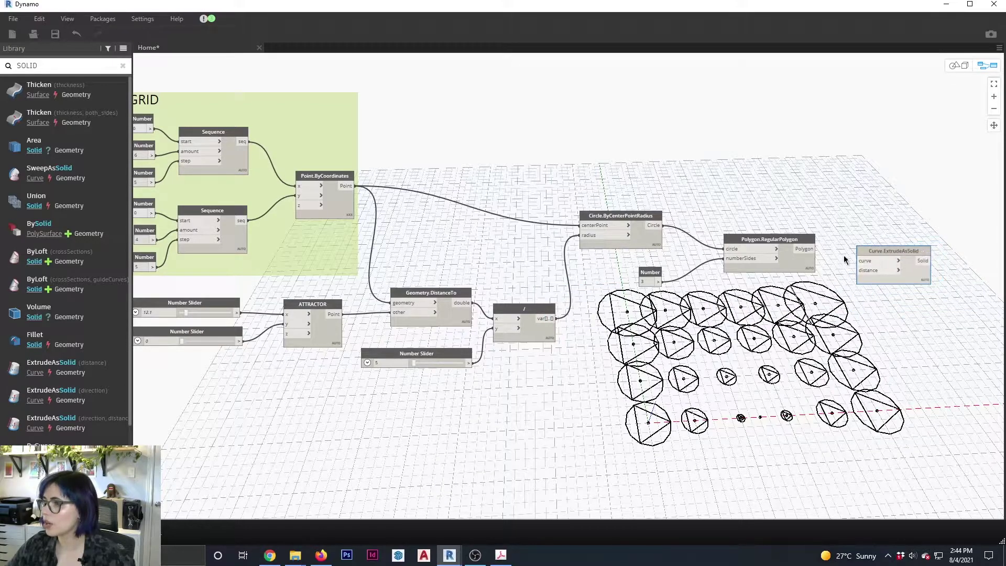
Connect the polygon output to the Curve.ExtrudeAsSolid curve input and the division output to its distance input
left_click_drag(814, 250, 857, 260)
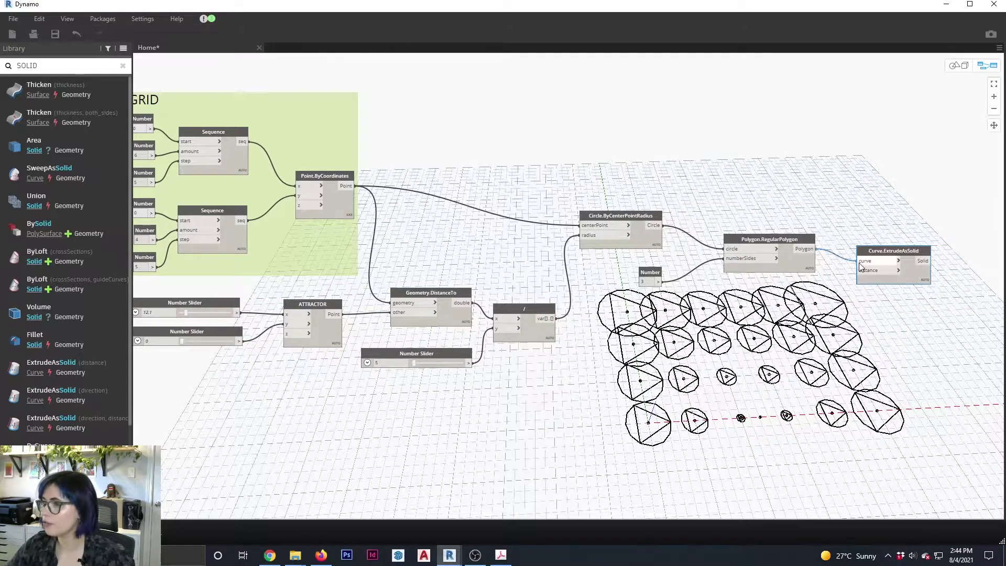
left_click(554, 318)
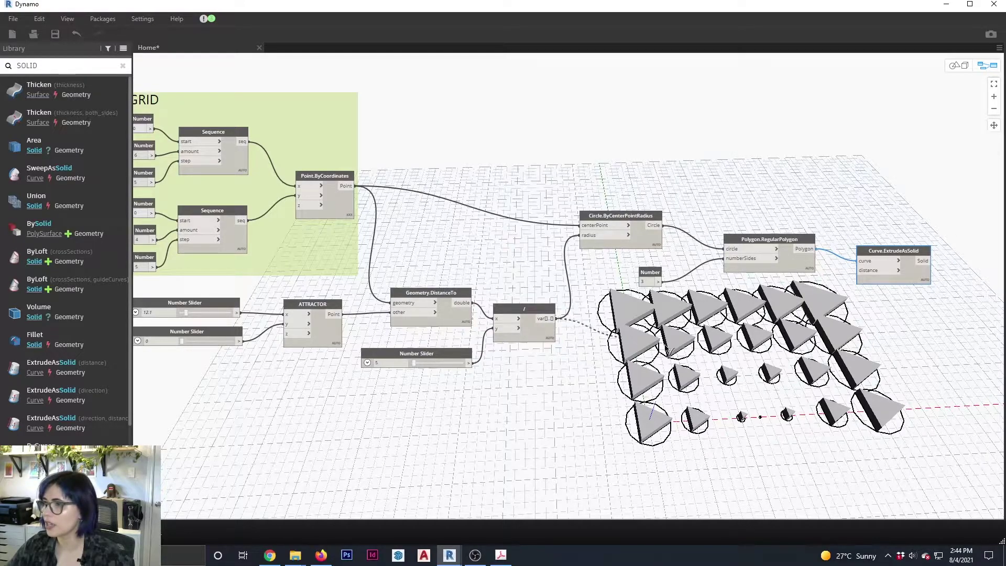
left_click(863, 272)
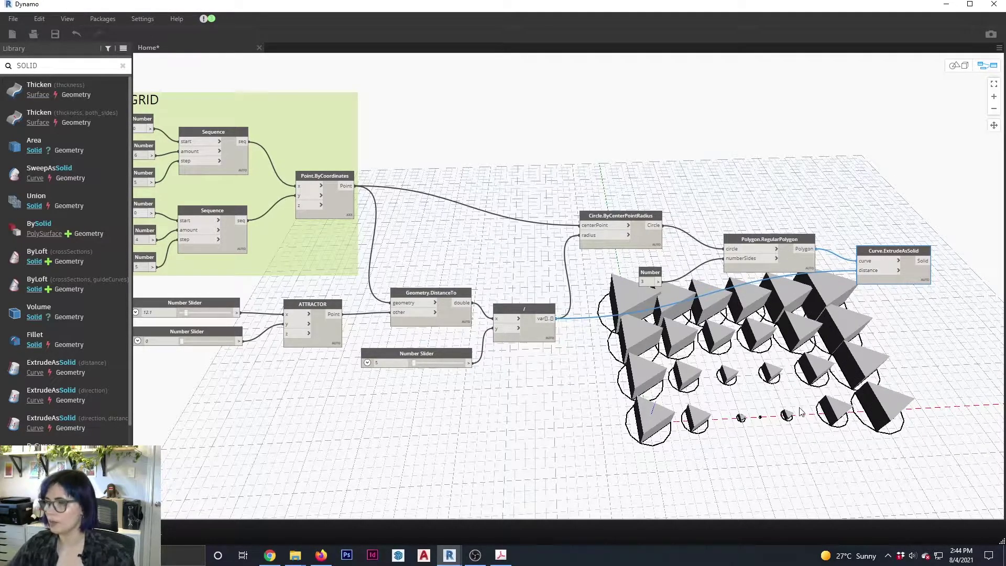
Inspect the extruded solids in the 3D preview and set the divisor slider to 3
key("ctrl+b")
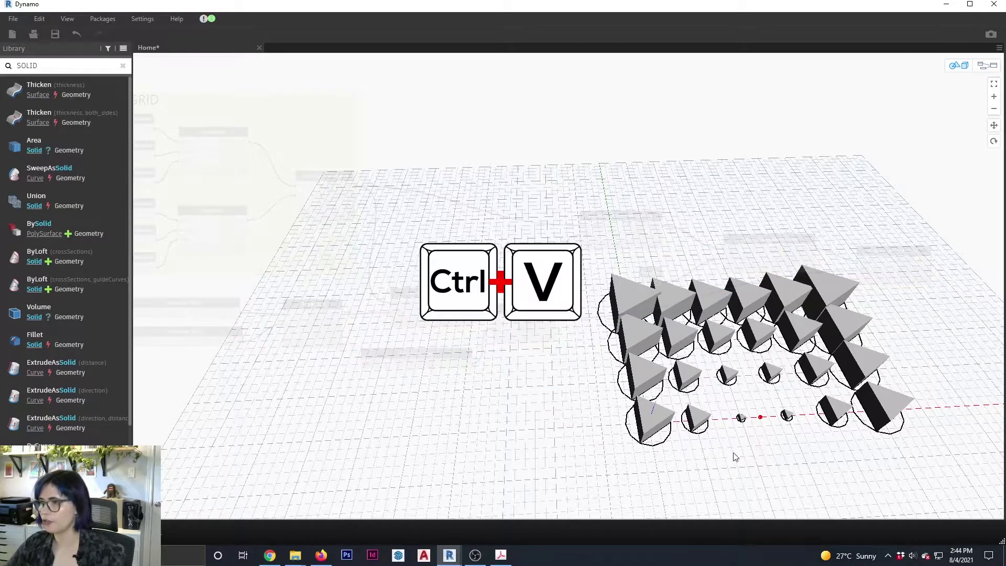
key("ctrl+b")
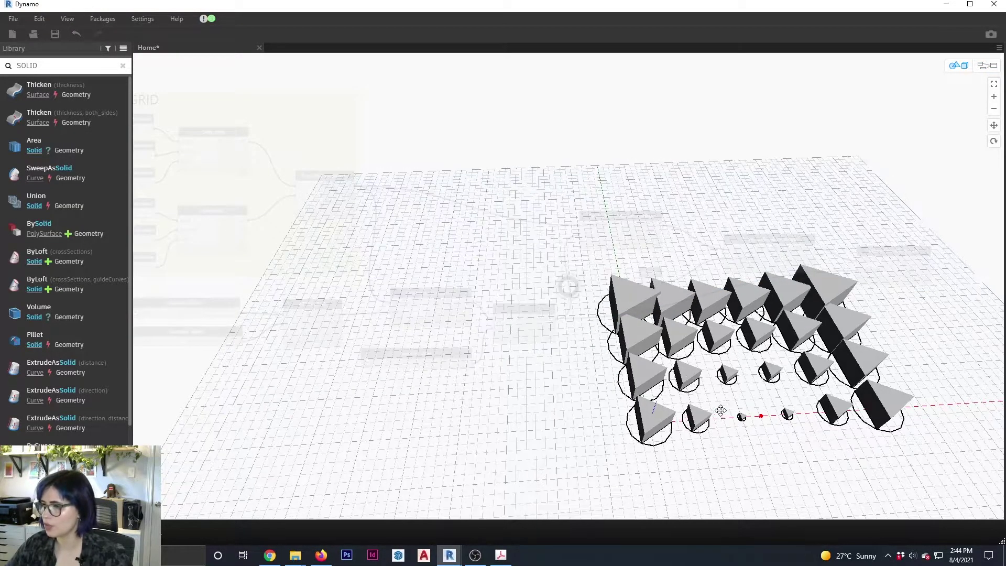
right_click_drag(721, 410, 635, 372)
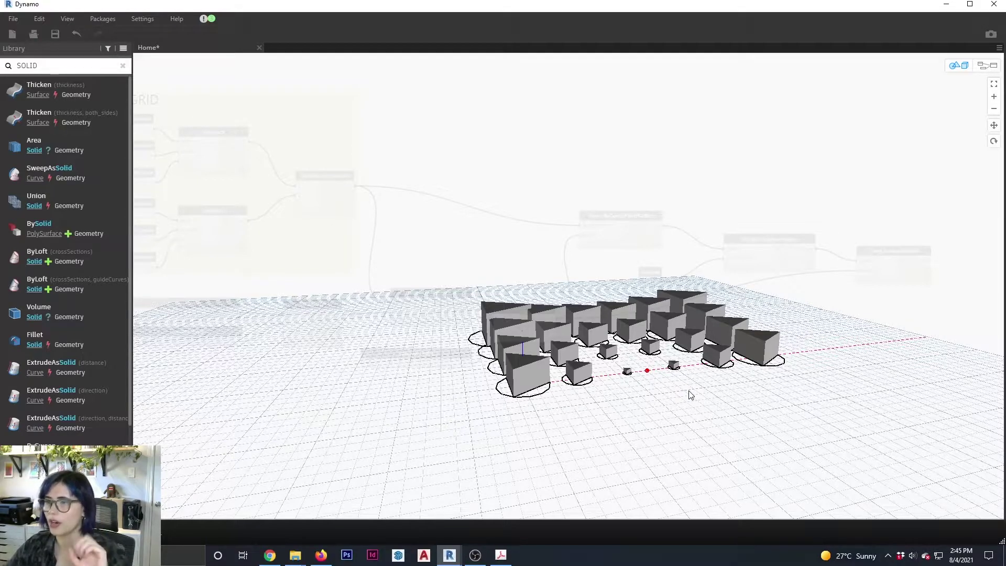
key("ctrl+b")
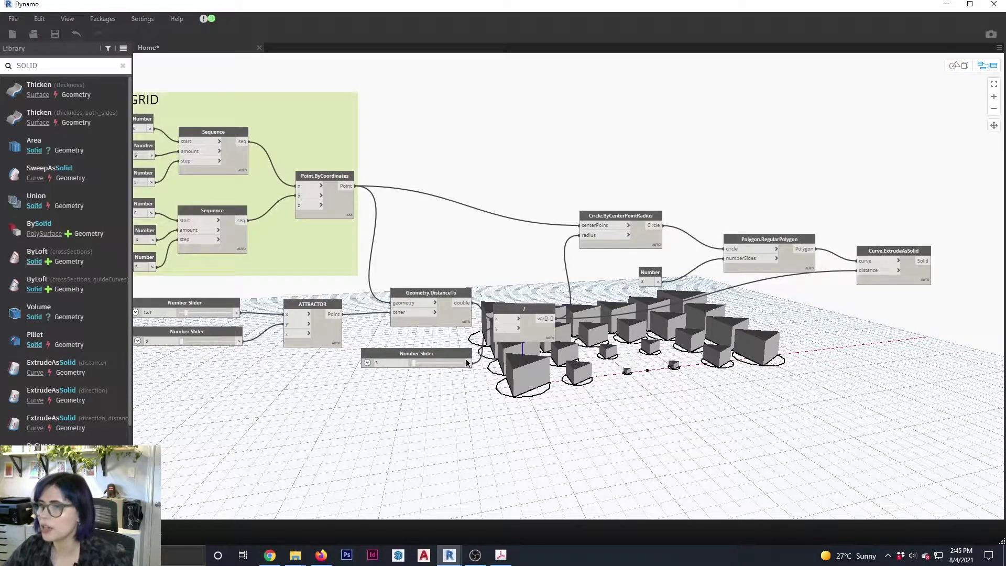
left_click_drag(414, 364, 417, 363)
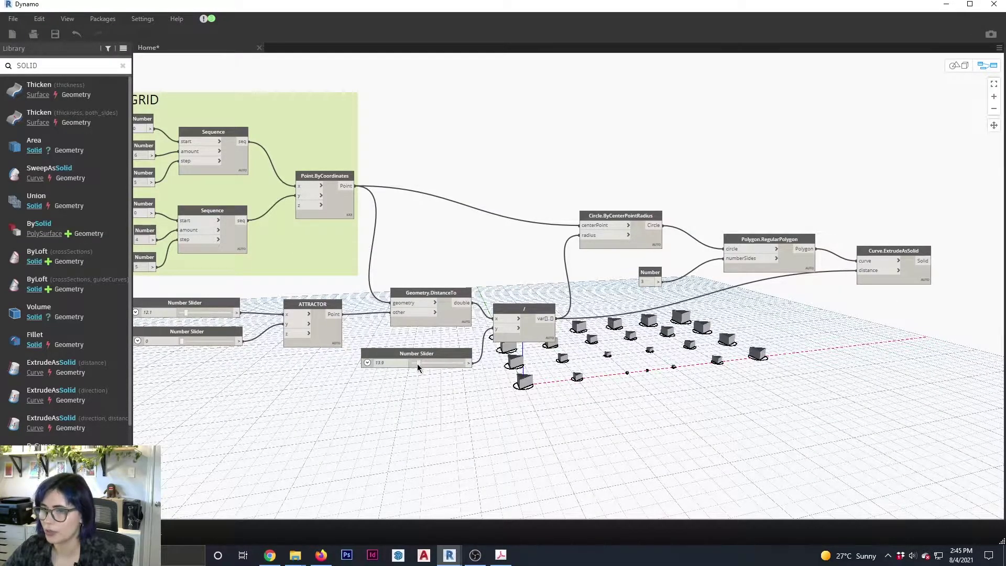
double_click(393, 362)
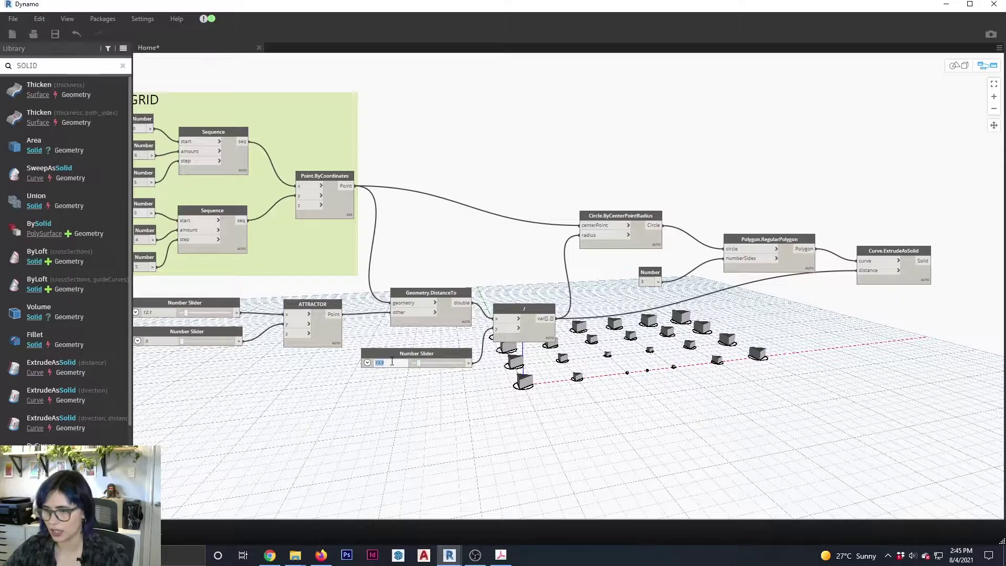
type("3")
key("Return")
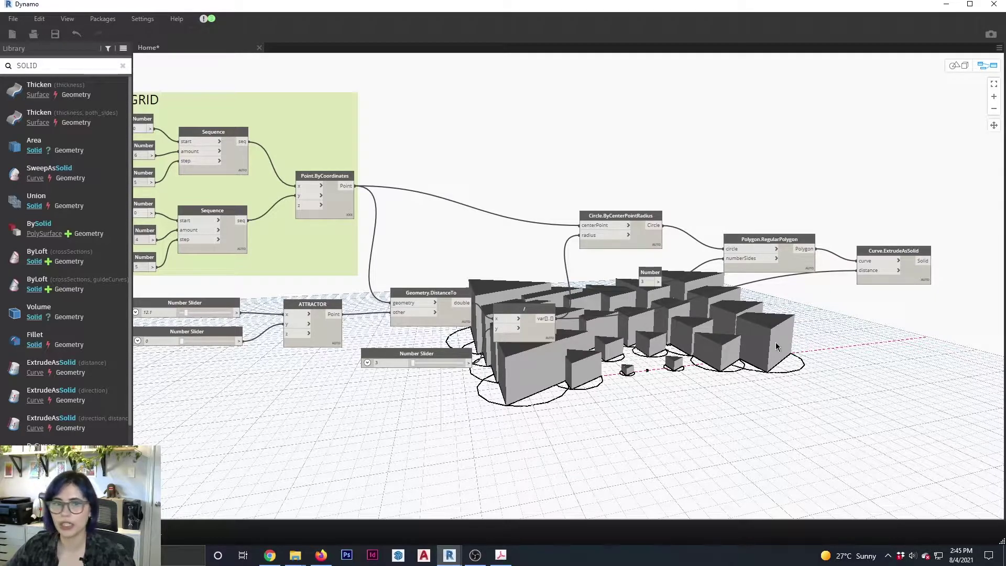
Add an ImportInstance.ByGeometries node after the extrusion node and feed its geometries input from the Solid output
middle_click_drag(838, 352, 643, 373)
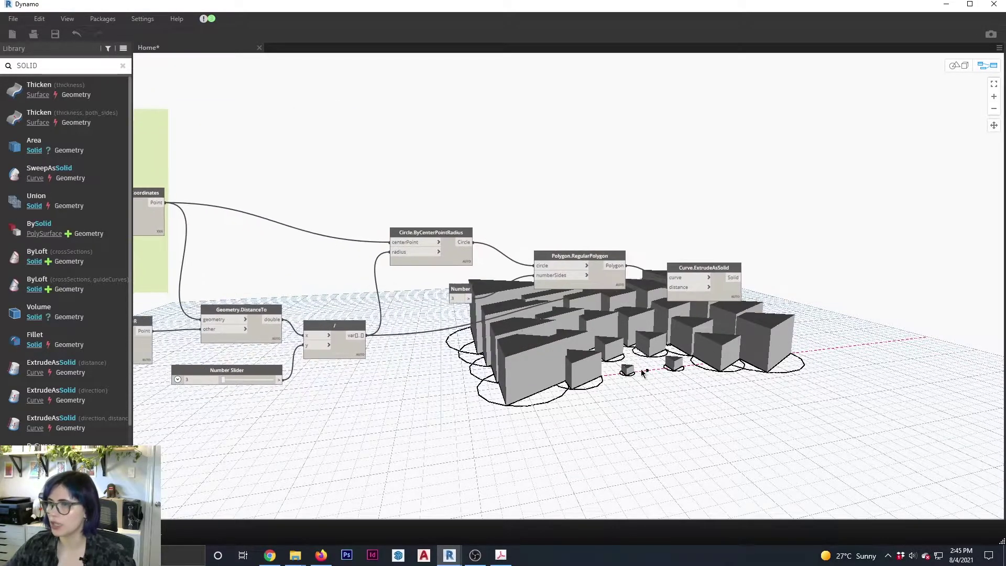
left_click_drag(39, 65, 7, 61)
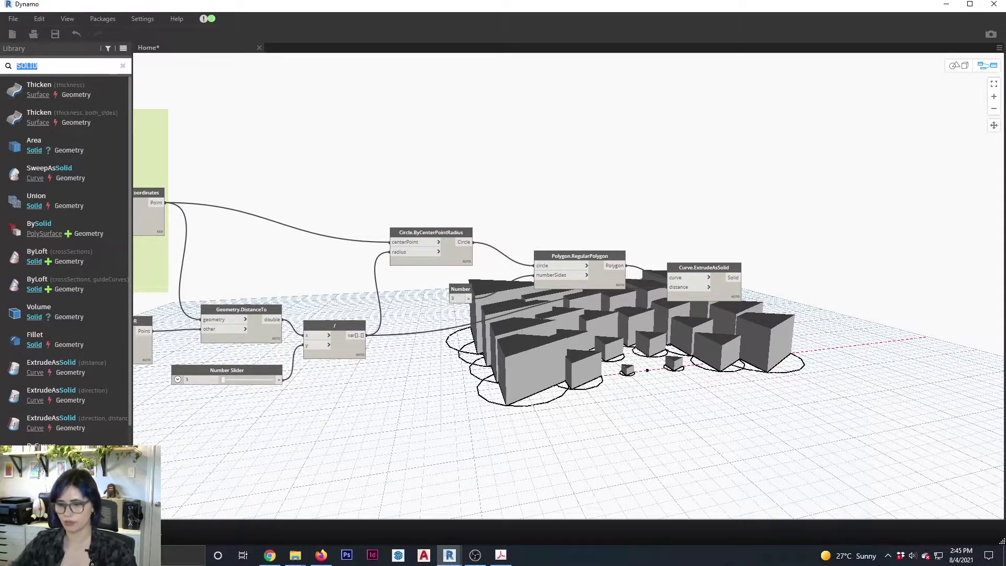
type("IMPORT")
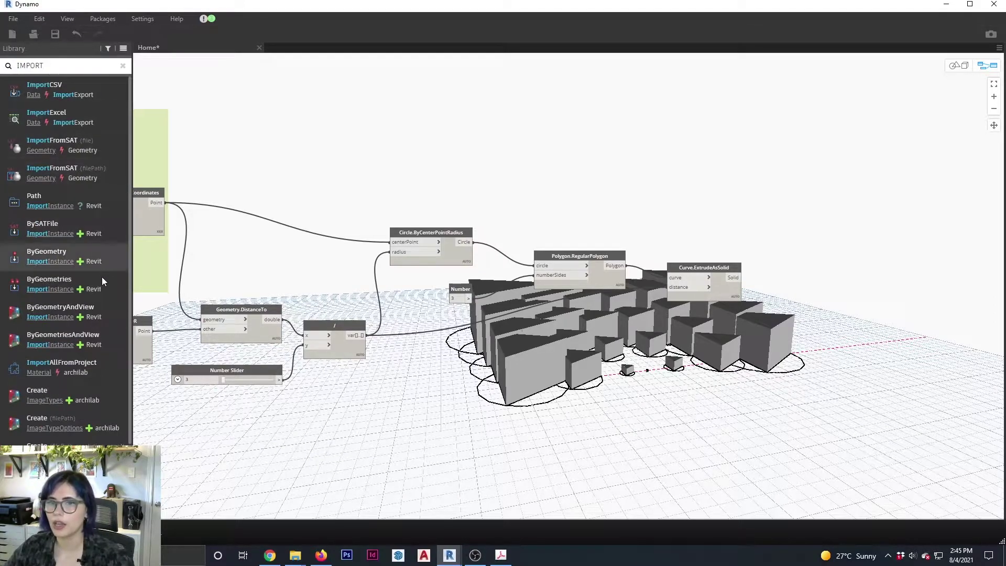
mouse_move(66, 289)
left_click_drag(66, 289, 847, 271)
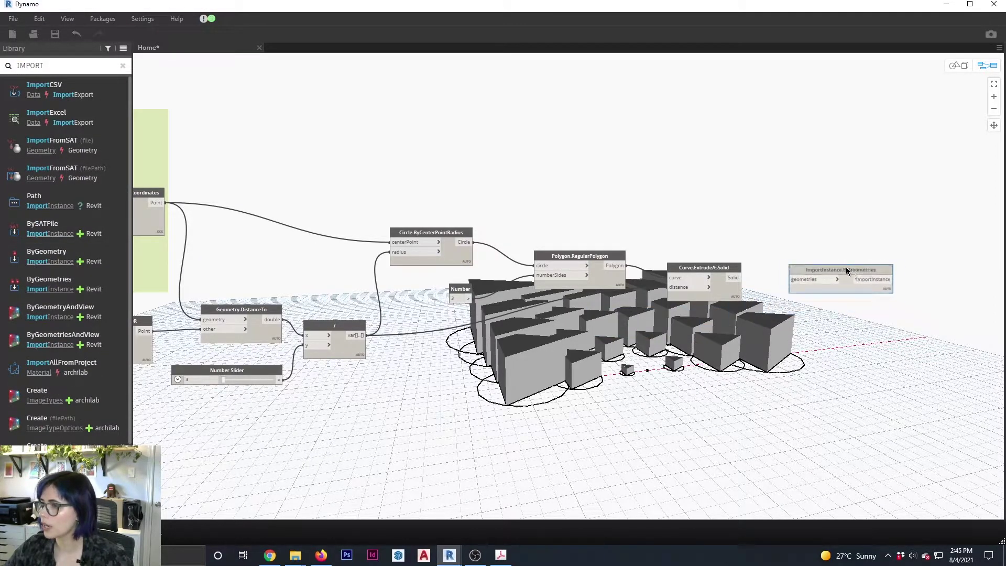
left_click(795, 276)
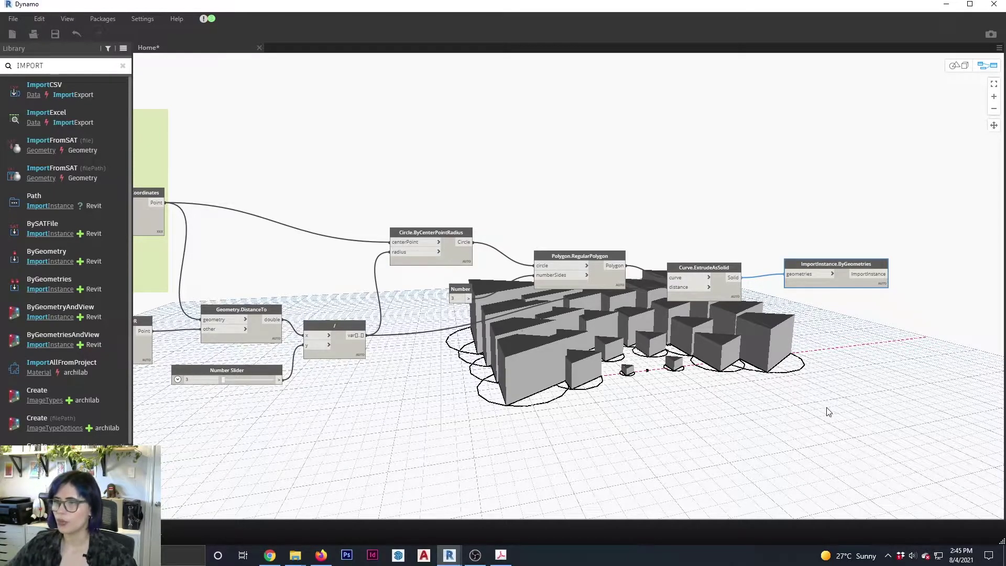
Move the Dynamo window aside to examine the imported geometry in Revit's 3D view, and maximize Dynamo again
middle_click_drag(521, 414, 619, 422)
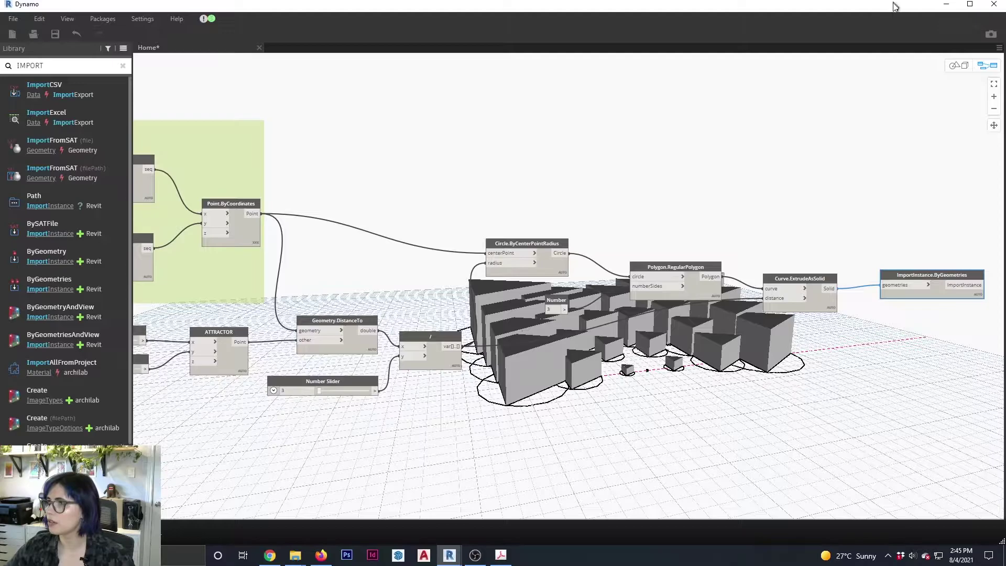
left_click_drag(896, 7, 818, 449)
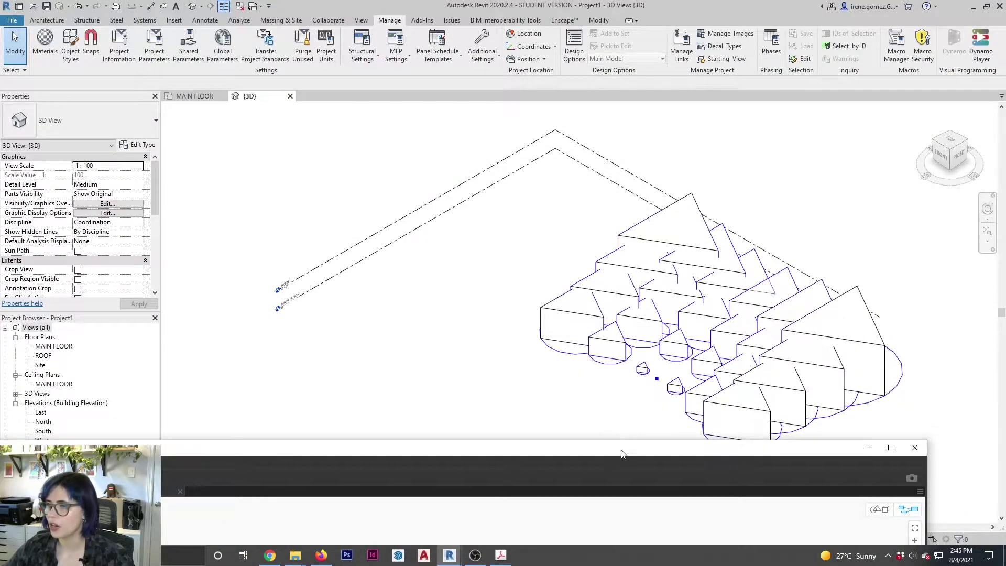
left_click_drag(640, 448, 662, 130)
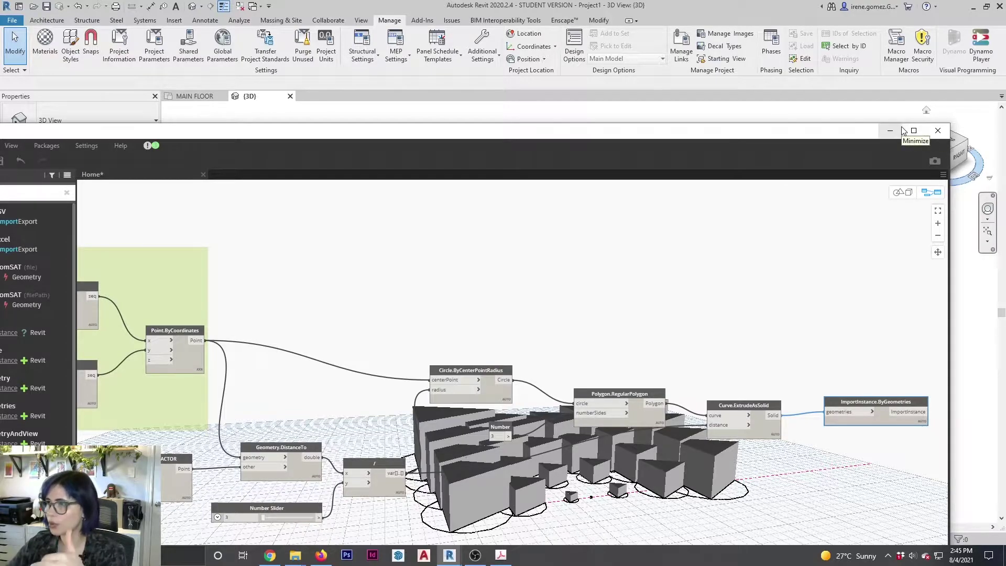
left_click_drag(843, 135, 834, 407)
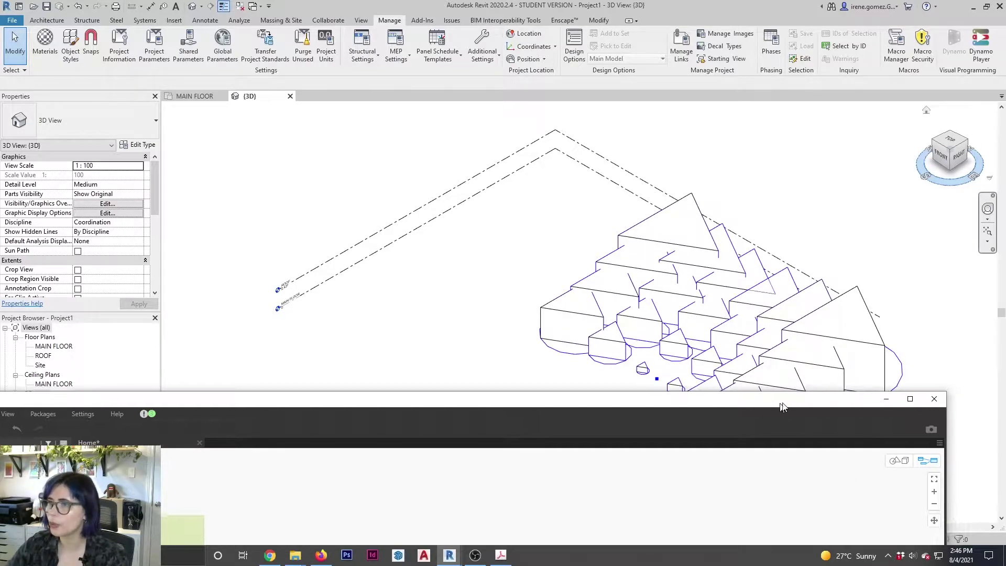
left_click_drag(781, 404, 793, 293)
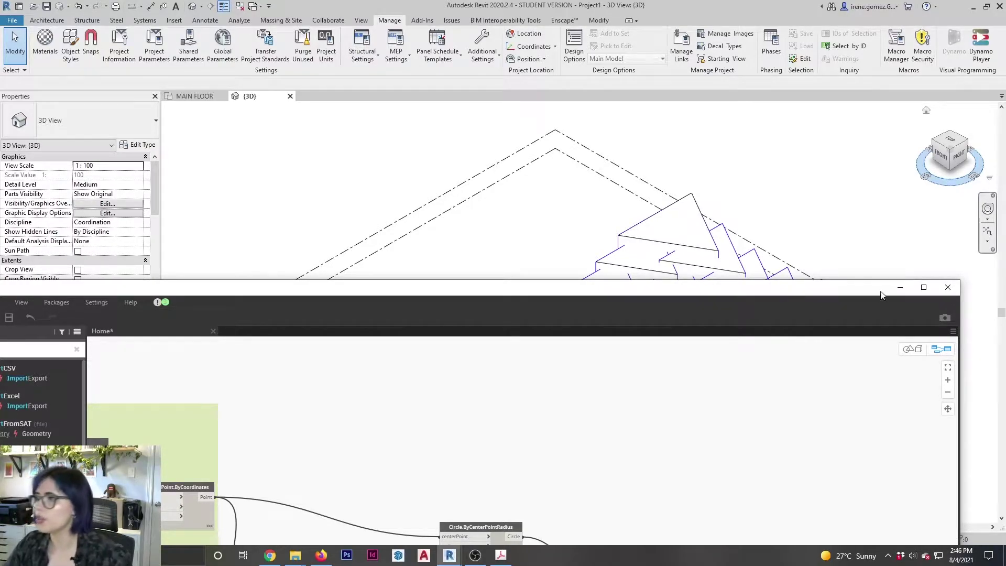
left_click(918, 290)
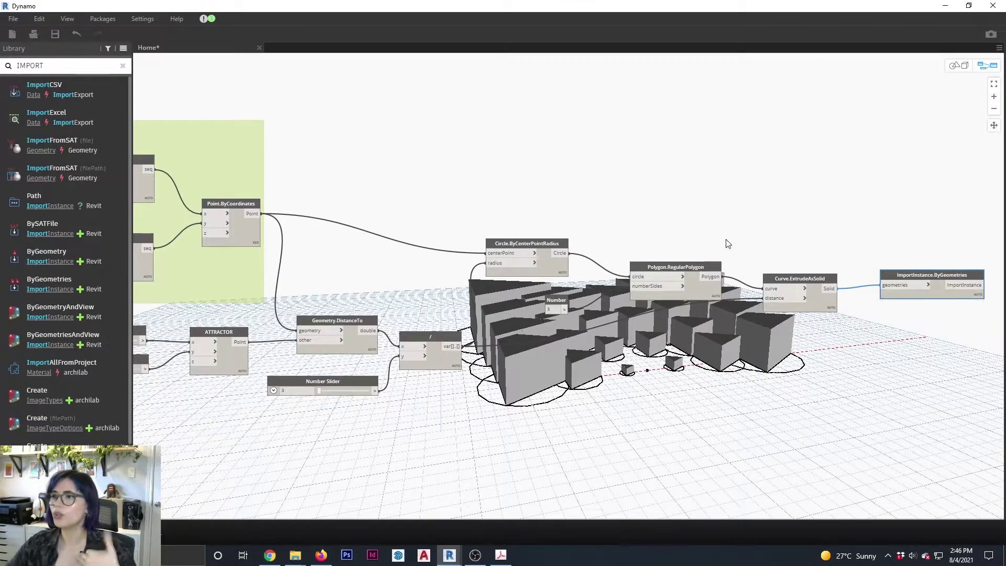
Group the attractor sliders, attractor point, distance, division and divisor slider nodes, and move the group clear of the GRID group
middle_click_drag(438, 313, 555, 304)
scroll(566, 299, "down", 2)
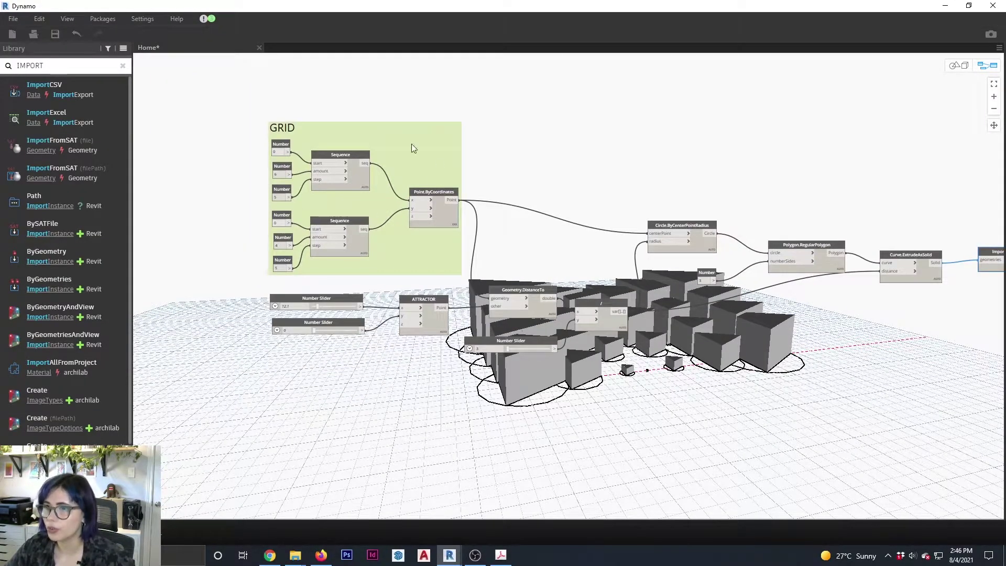
middle_click_drag(423, 341, 394, 340)
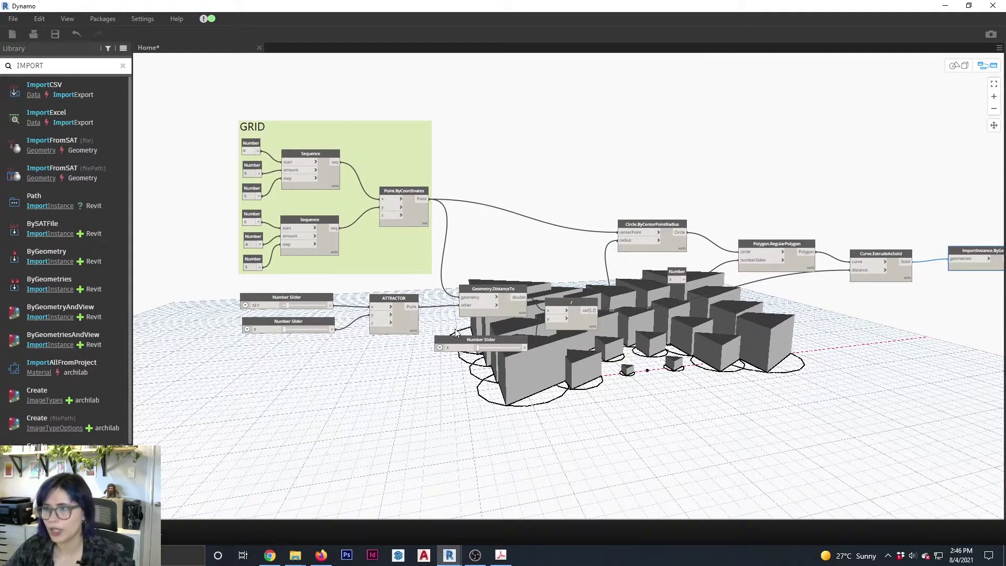
middle_click_drag(373, 327, 355, 319)
left_click_drag(202, 269, 602, 398)
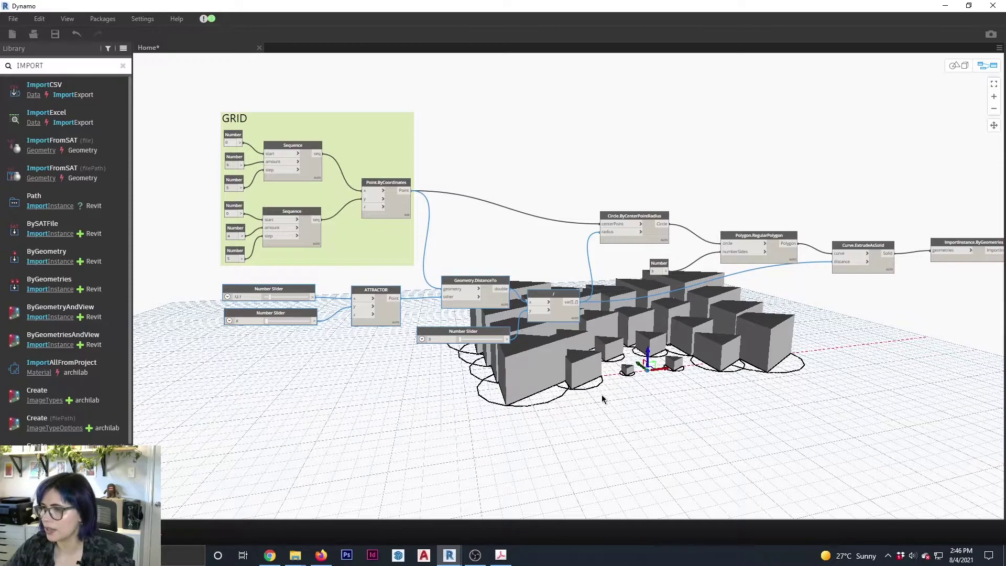
right_click(488, 288)
left_click(520, 306)
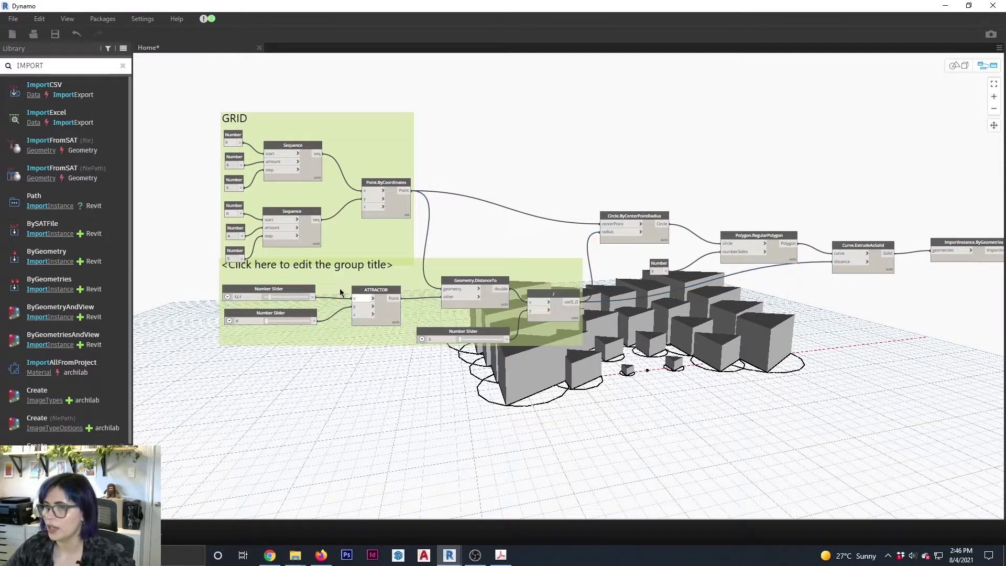
left_click_drag(414, 281, 411, 300)
Title the new group ATTRACTOR and change its colour to light purple
left_click(334, 288)
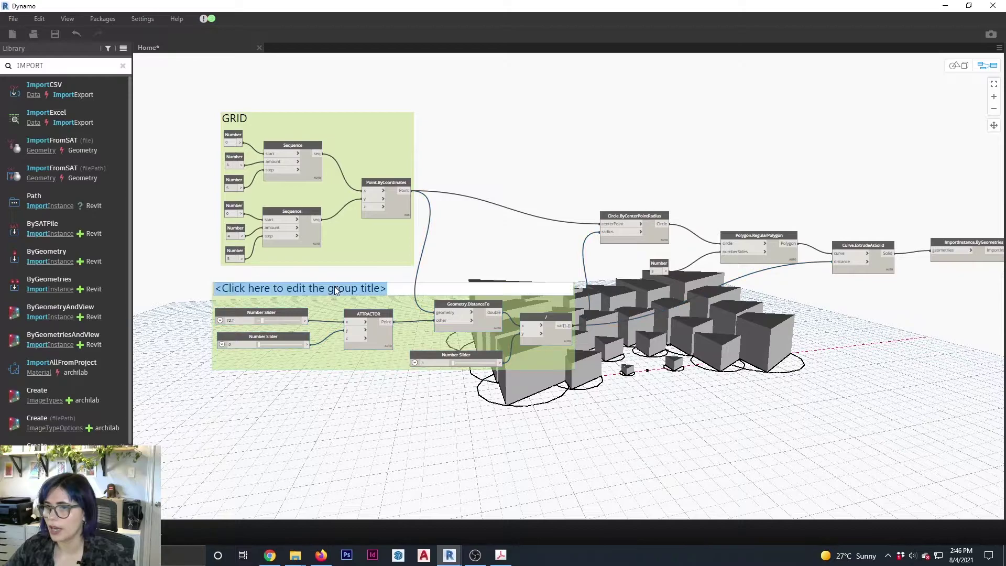
double_click(335, 288)
type("ATTRACTOR")
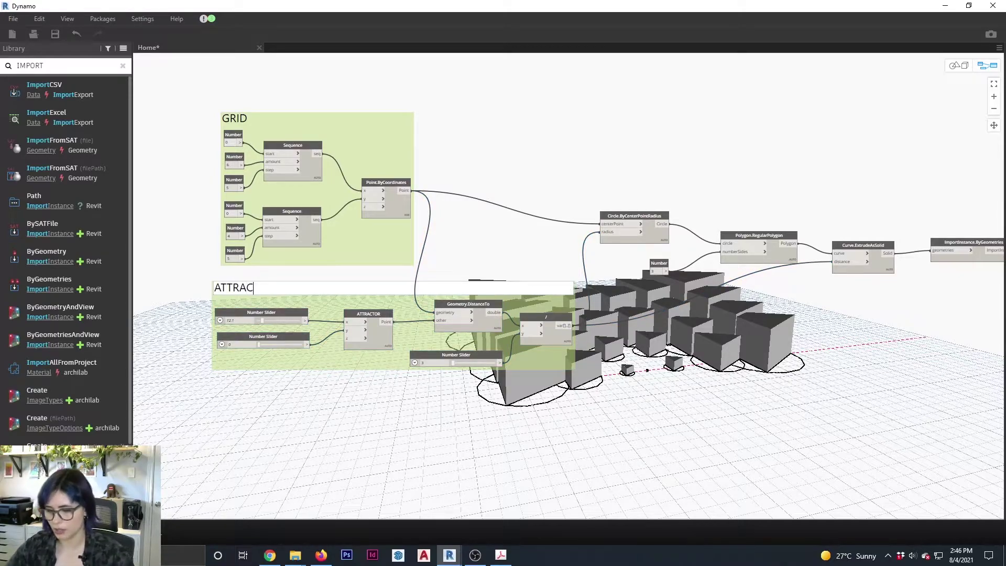
left_click(366, 357)
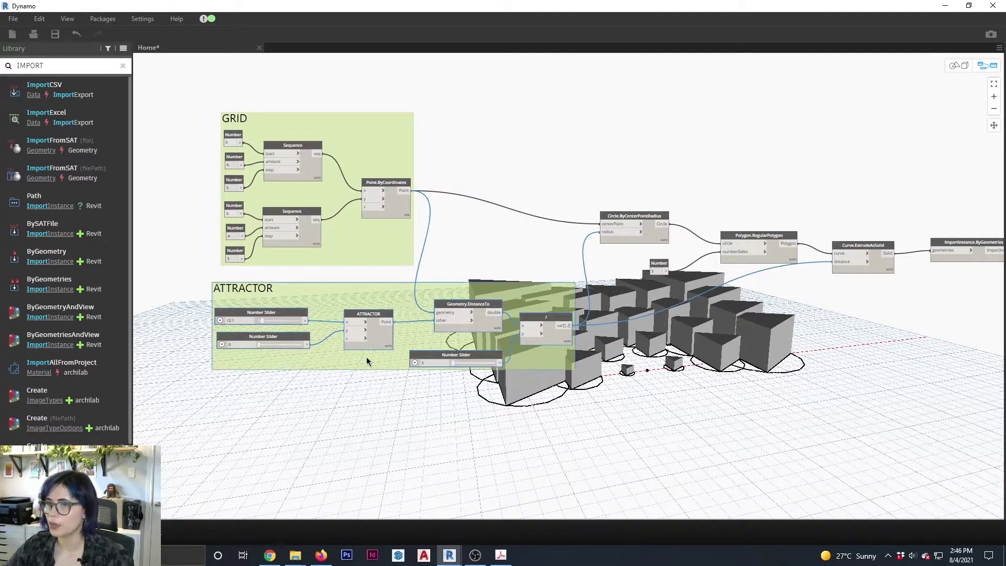
right_click(366, 357)
left_click(394, 416)
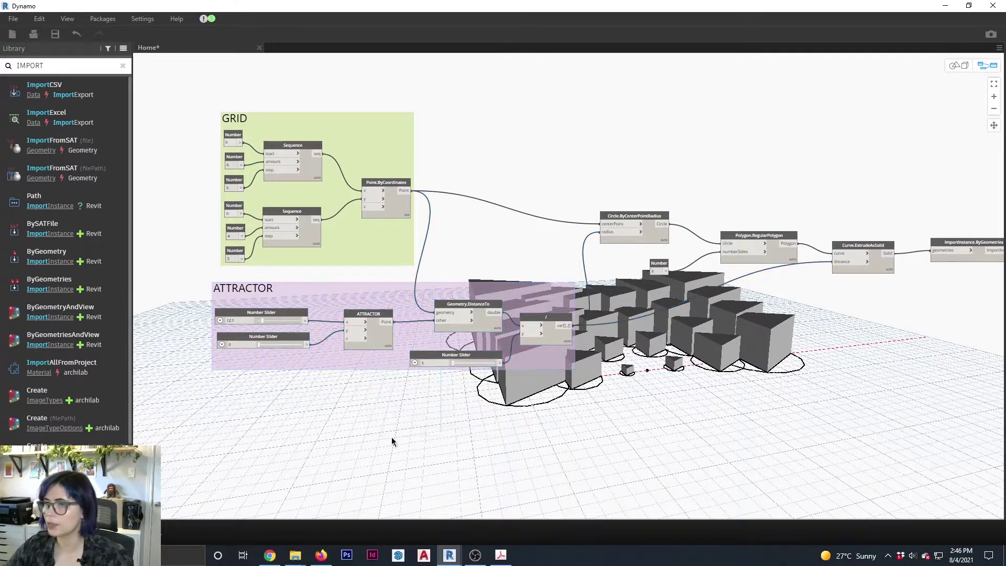
Rewire the lower Sequence output from the y input to the z input of Point.ByCoordinates and inspect the vertical grid in 3D
middle_click_drag(663, 392, 641, 349)
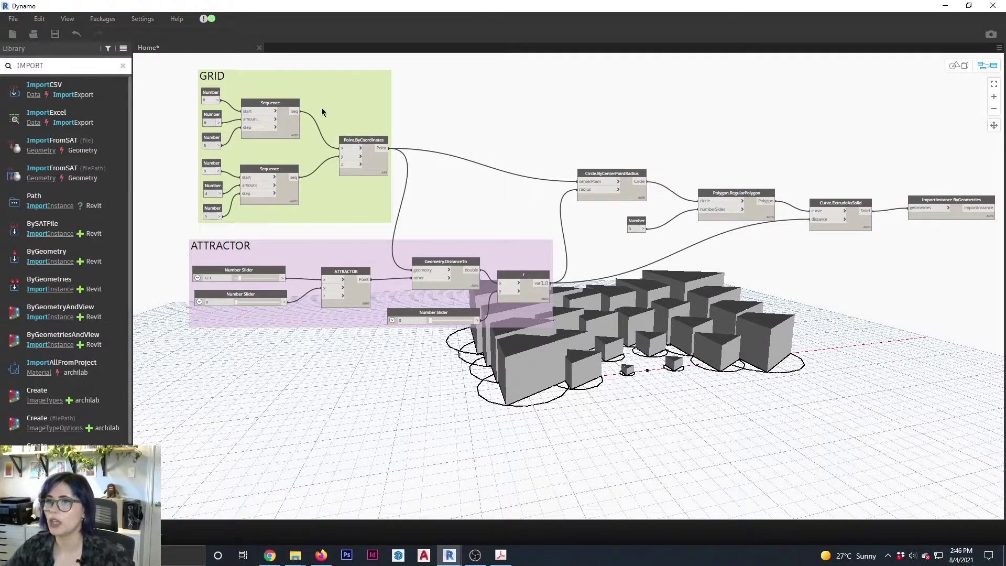
scroll(317, 123, "up", 2)
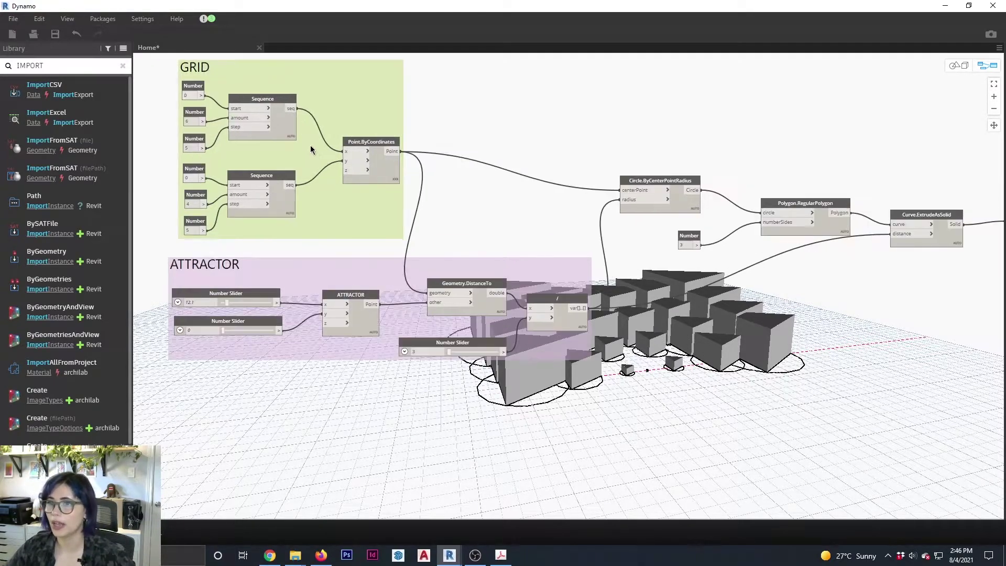
left_click(346, 164)
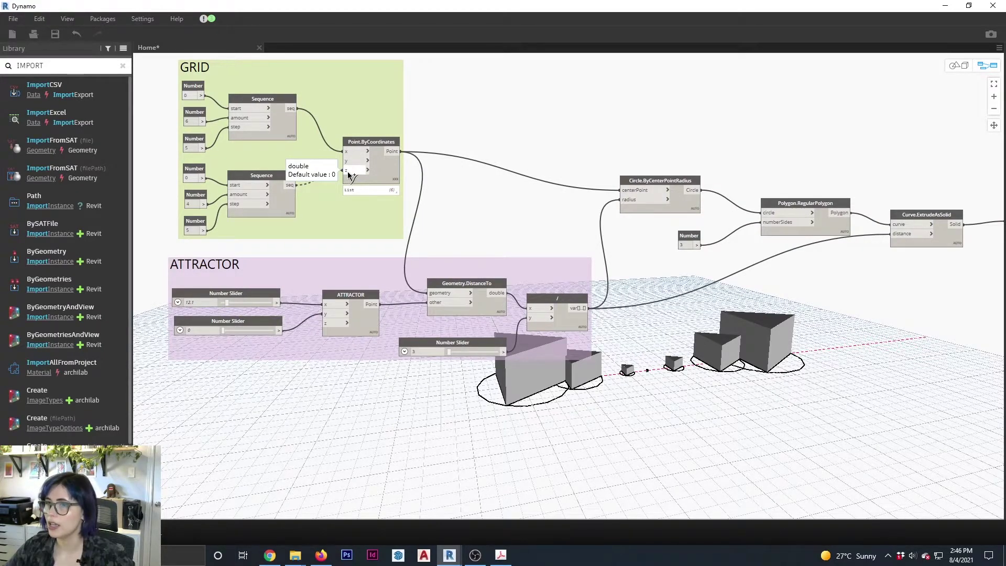
left_click(348, 175)
middle_click_drag(827, 406, 844, 426)
key("ctrl+b")
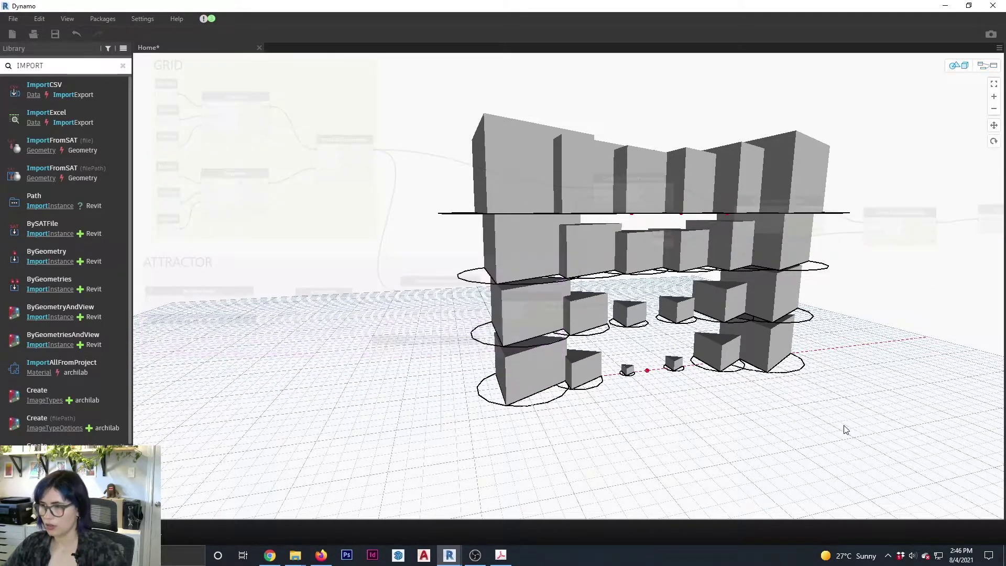
right_click_drag(844, 430, 722, 373)
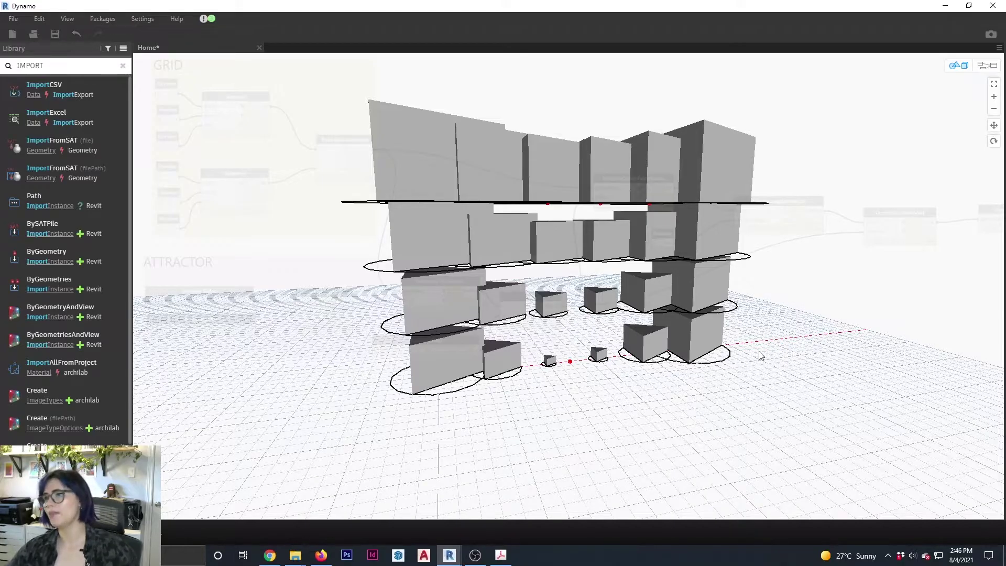
mouse_move(777, 370)
right_mouse_down()
mouse_move(759, 398)
mouse_move(784, 343)
mouse_move(773, 369)
mouse_move(804, 377)
mouse_move(755, 371)
mouse_move(793, 386)
mouse_move(780, 386)
right_mouse_up()
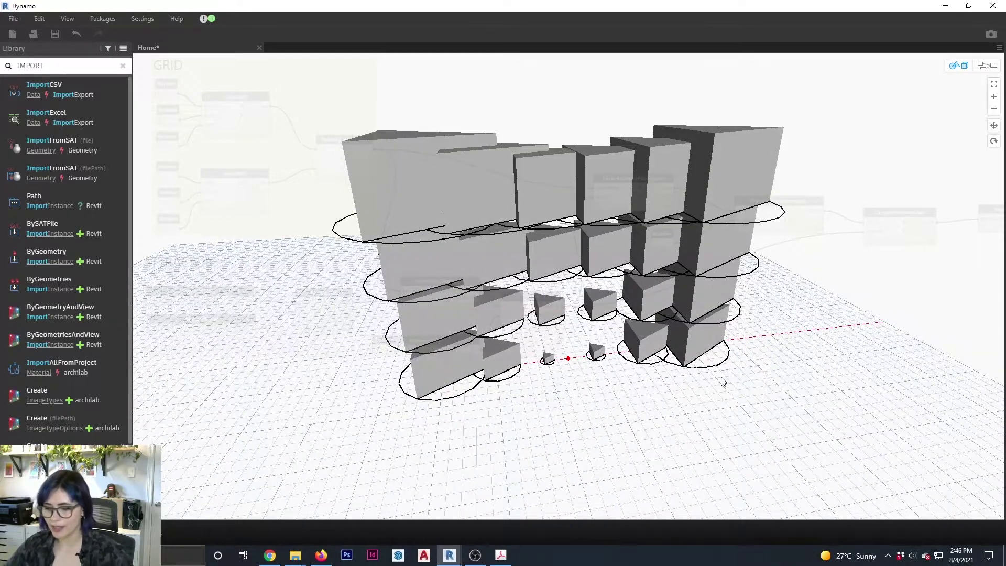
Return to editing the graph and search the node library for ROTATE to review the available rotation nodes
key("ctrl+b")
scroll(638, 299, "down", 5)
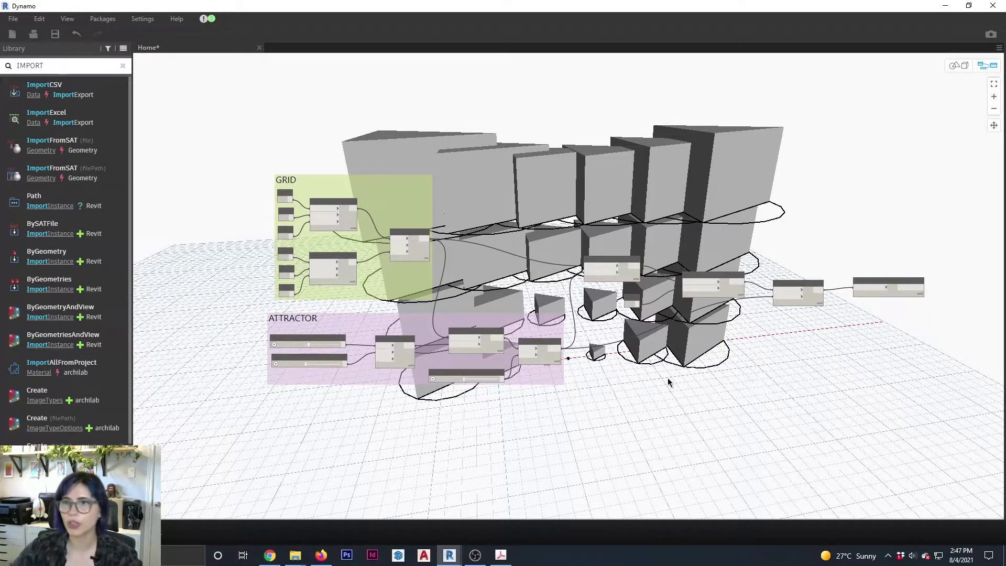
left_click(15, 63)
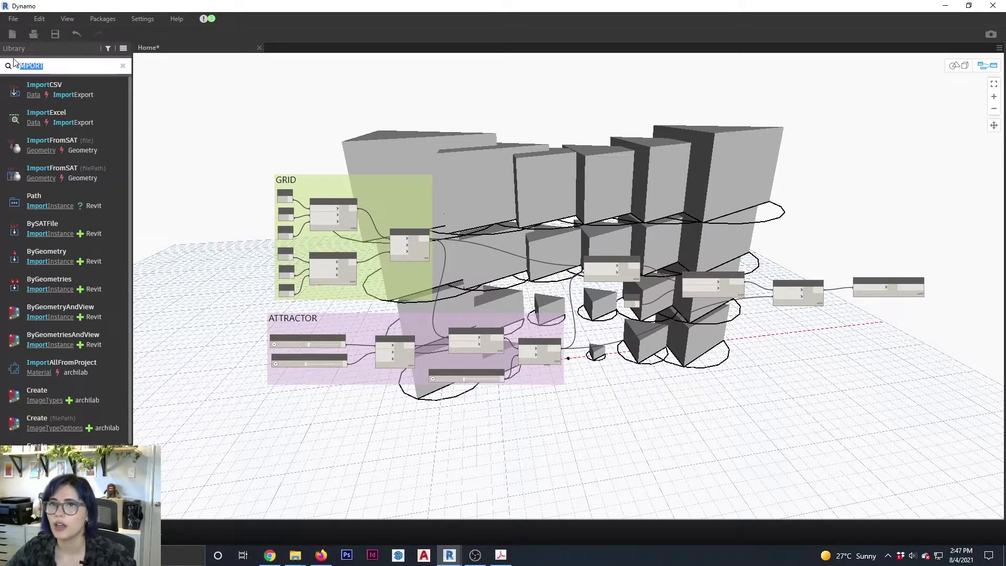
type("ROTATE")
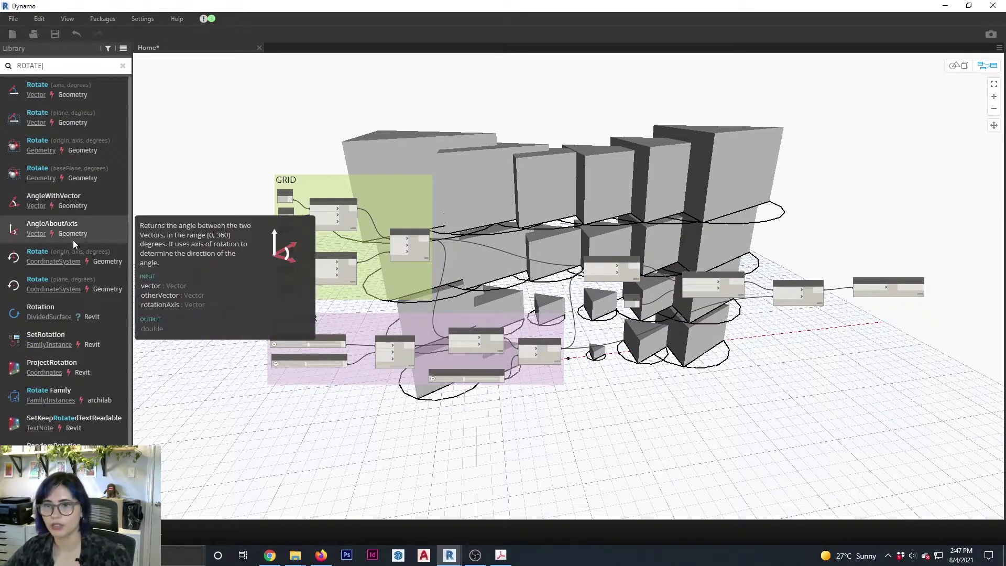
mouse_move(78, 347)
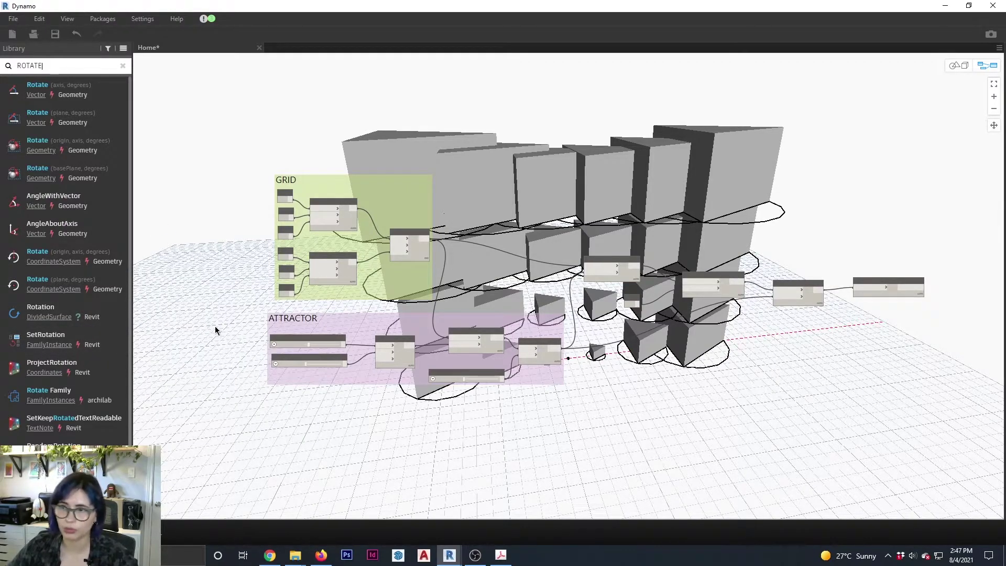
Reconnect the lower Sequence output from the z input to the y input of Point.ByCoordinates, restoring the horizontal grid
left_click_drag(393, 245, 398, 247)
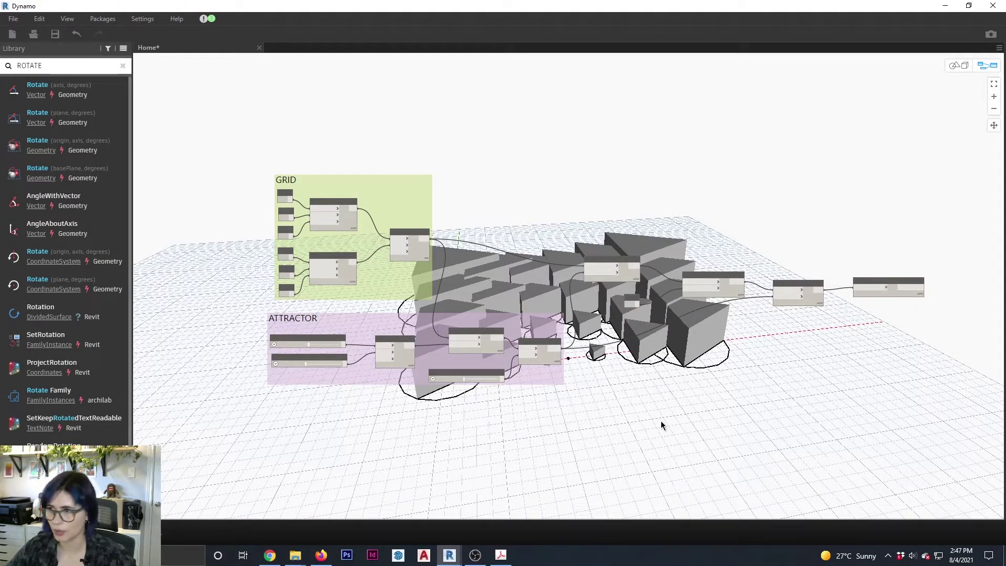
middle_click_drag(681, 416, 659, 429)
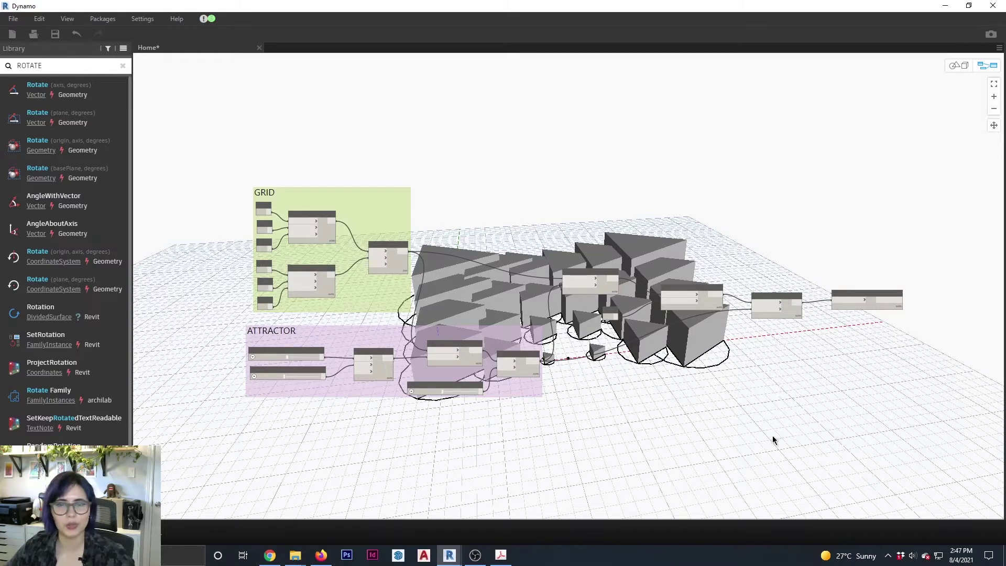